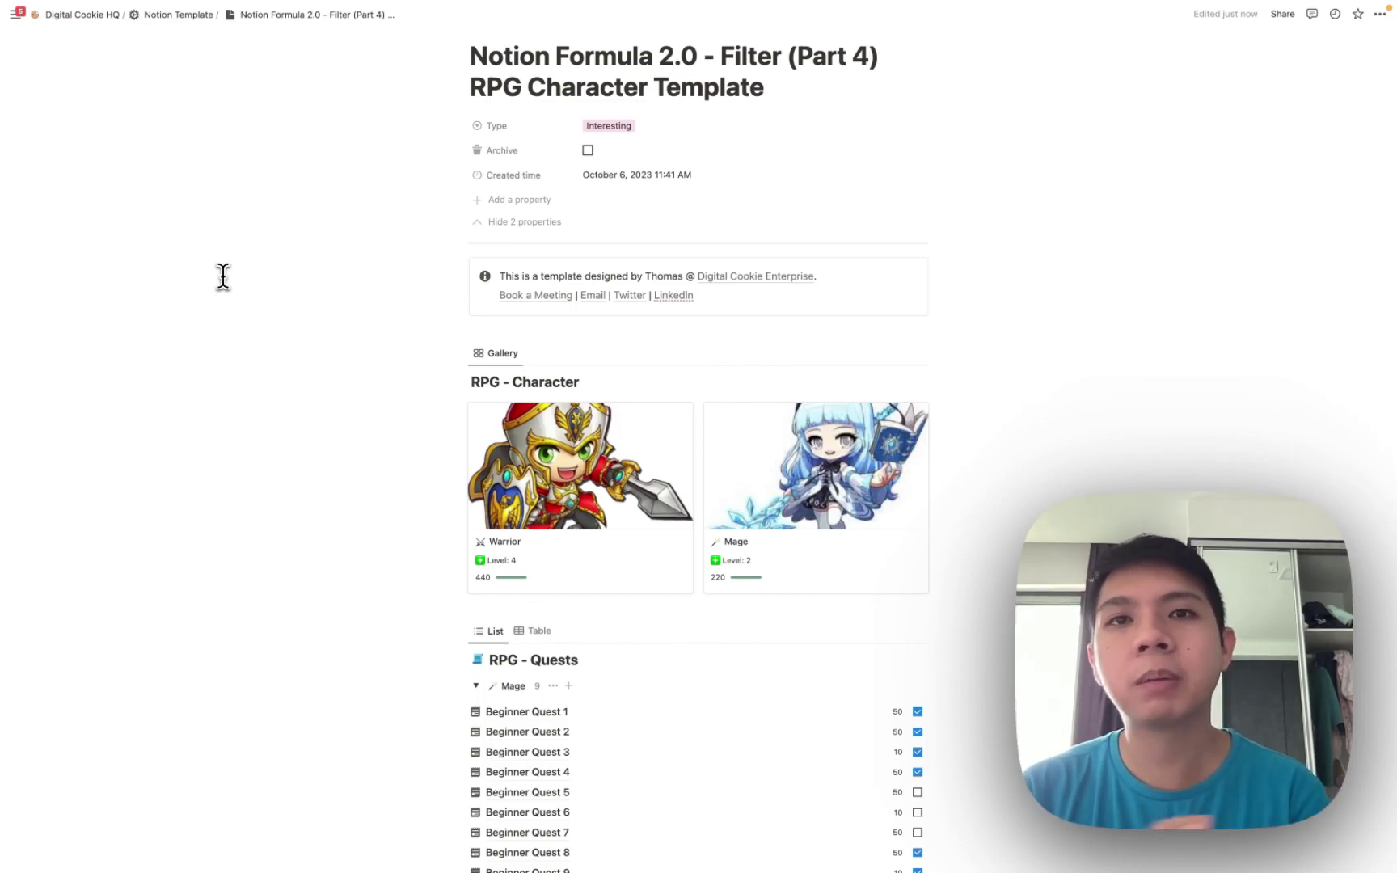
- Tick Mage Beginner Quests 5, 6 and 7 as complete in the List view
left_click_drag(223, 277, 402, 339)
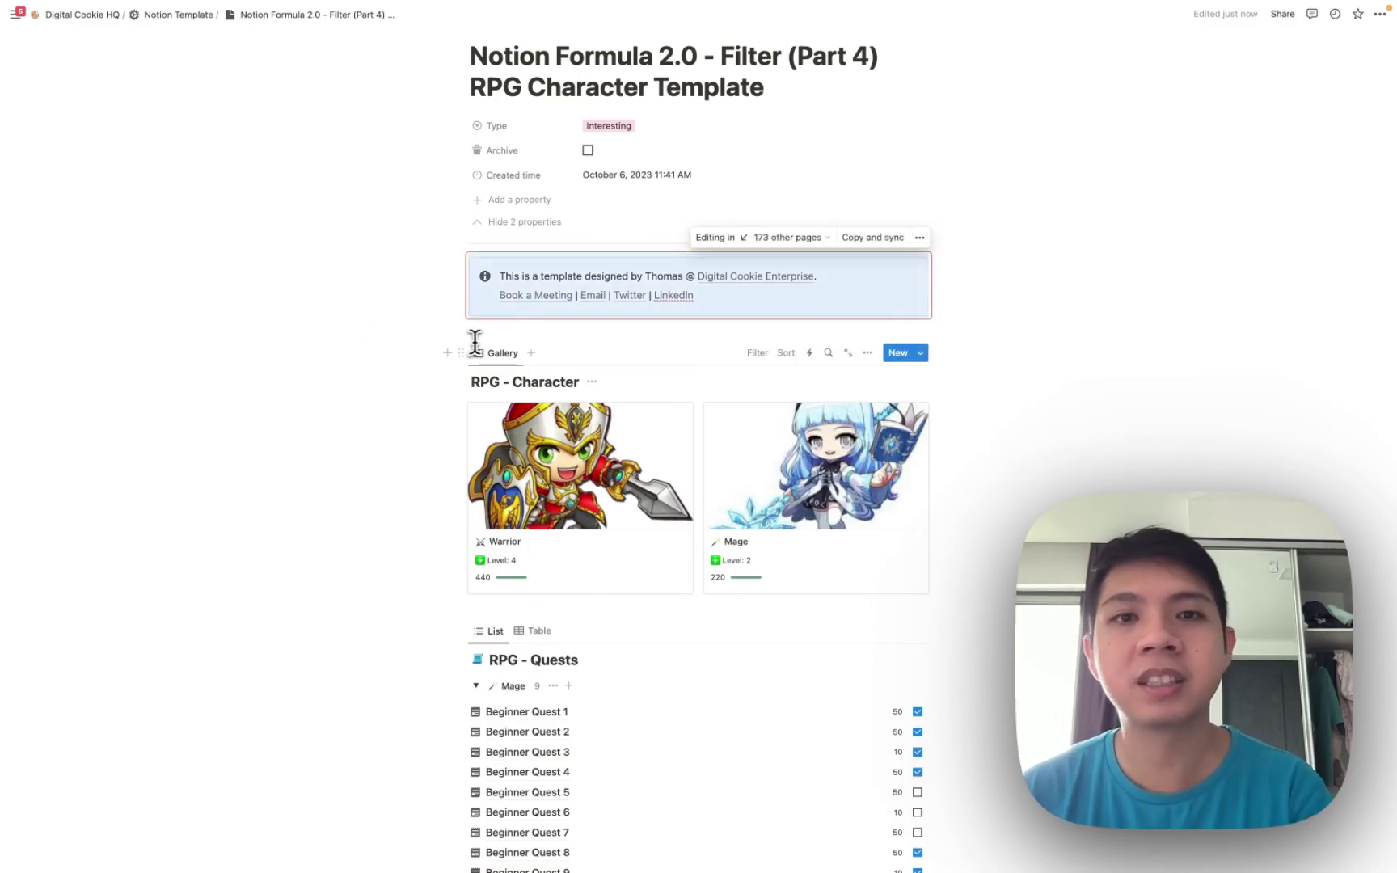
left_click(950, 365)
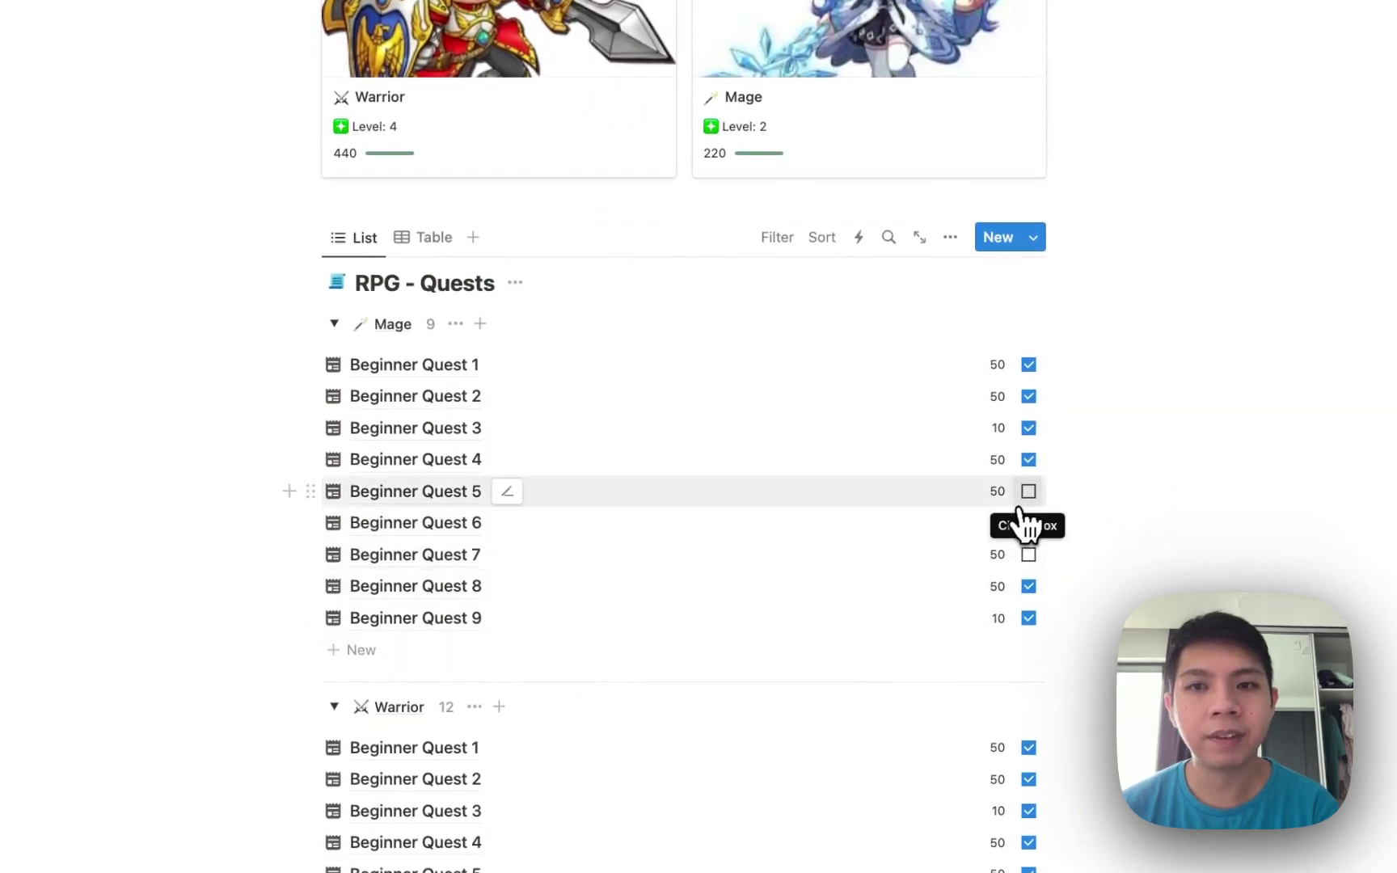
left_click(1028, 492)
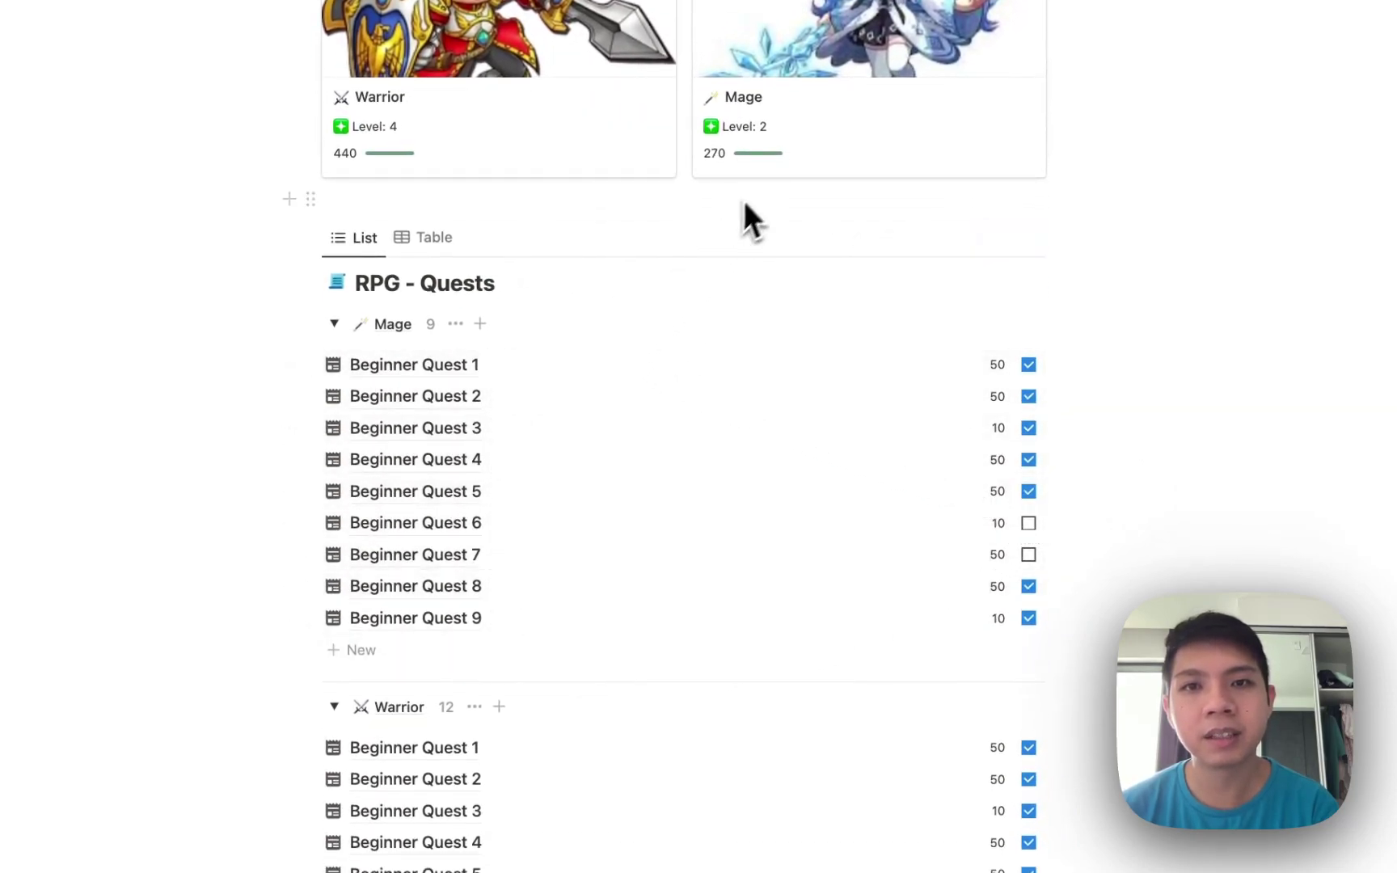
left_click(1030, 526)
mouse_move(684, 491)
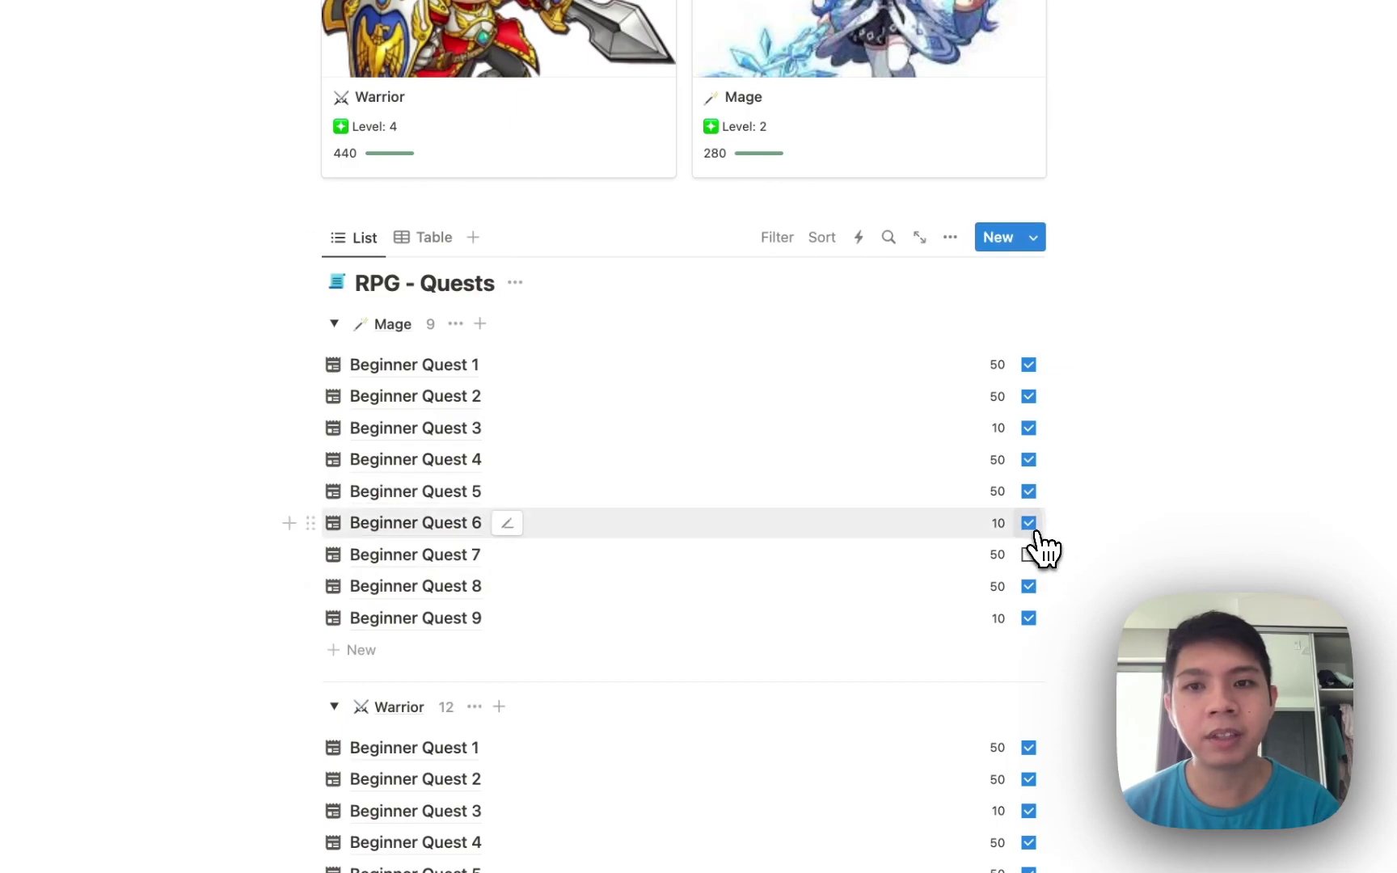
left_click(1032, 557)
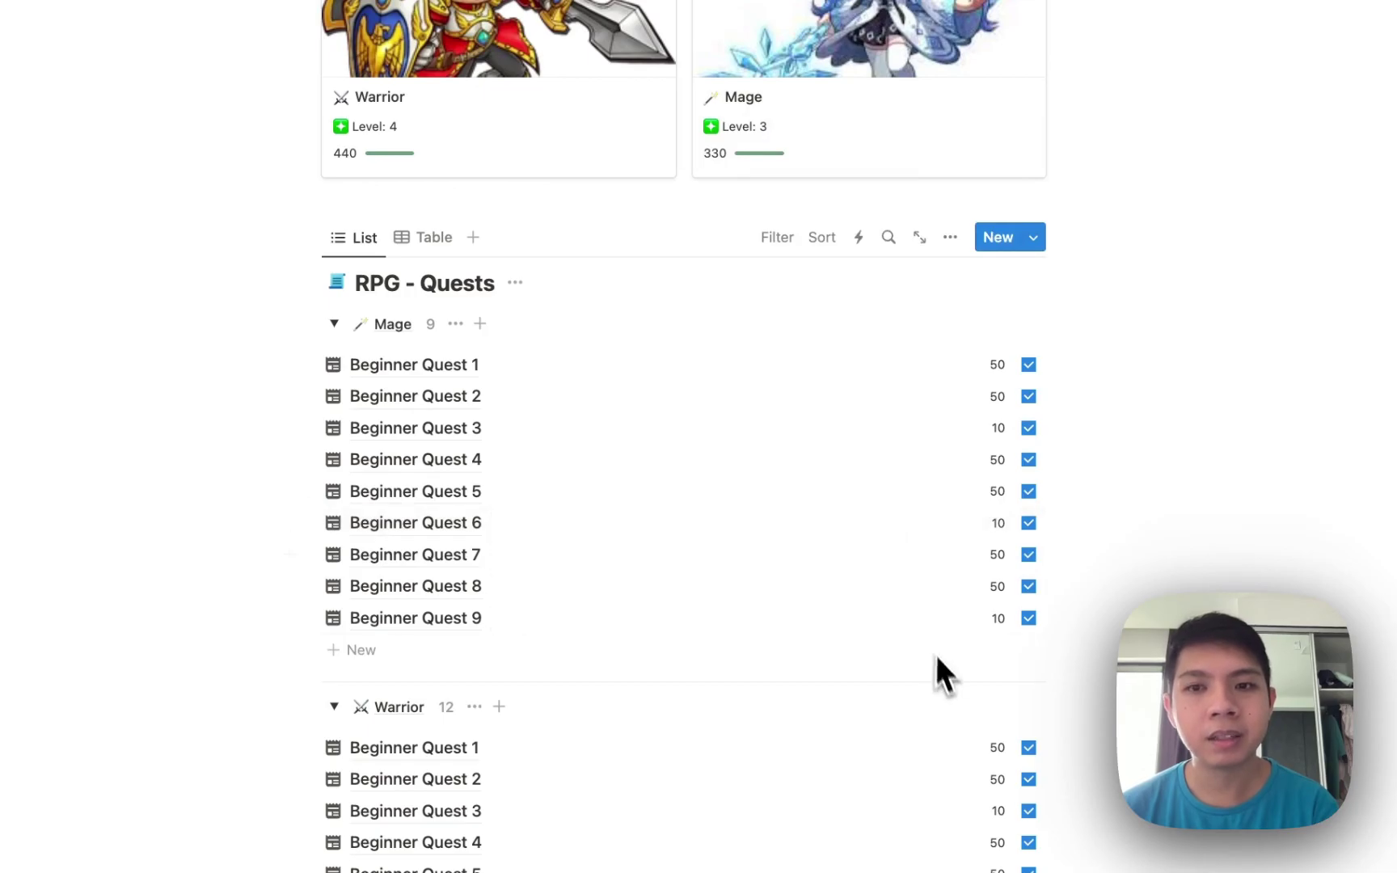
- Untick Warrior Beginner Quests 1, 2 and 3
left_click(1020, 689)
left_click(1019, 716)
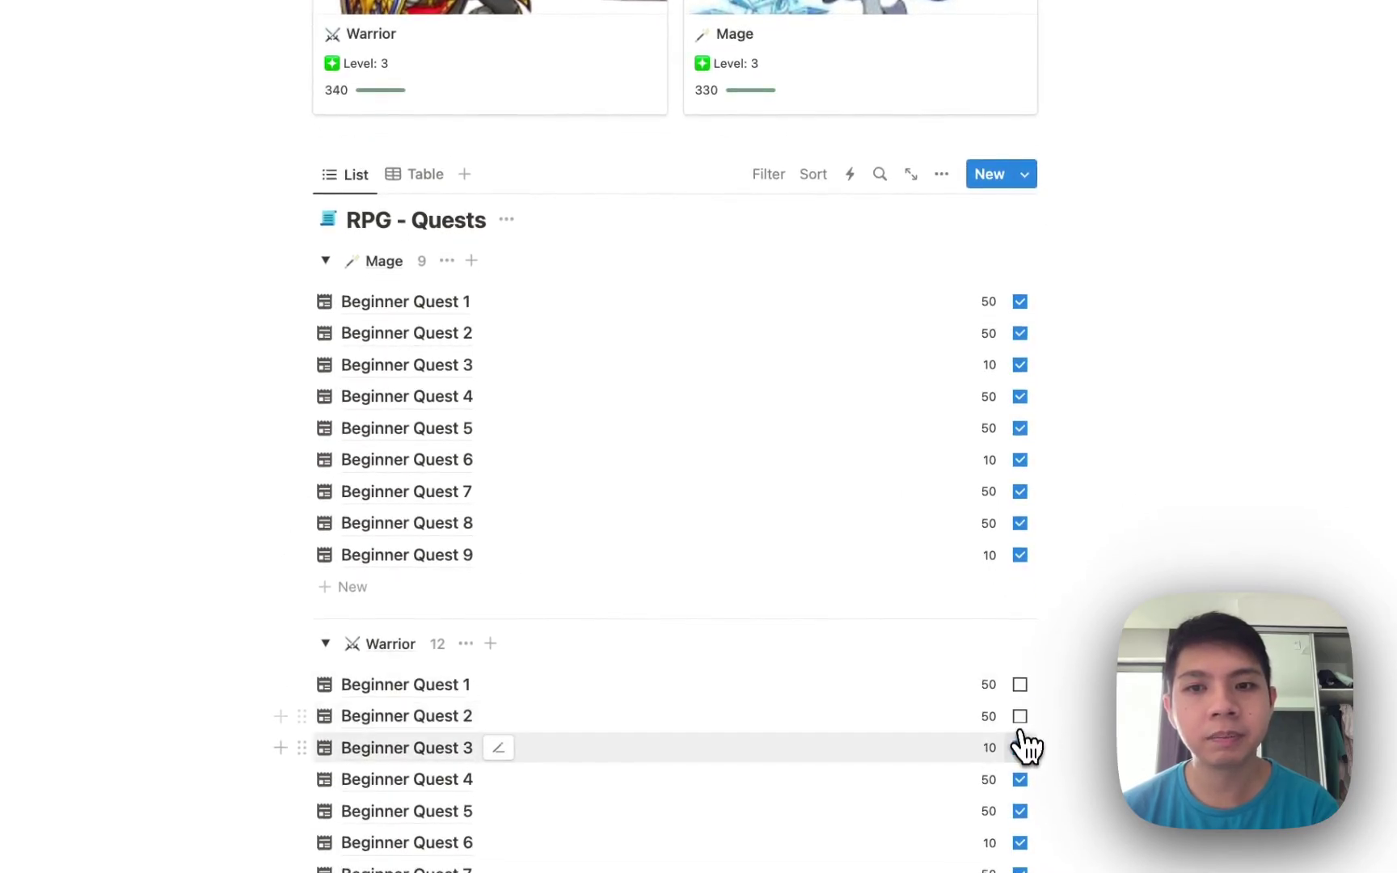
left_click(1020, 748)
- Switch the quests to the Table view
left_click(427, 182)
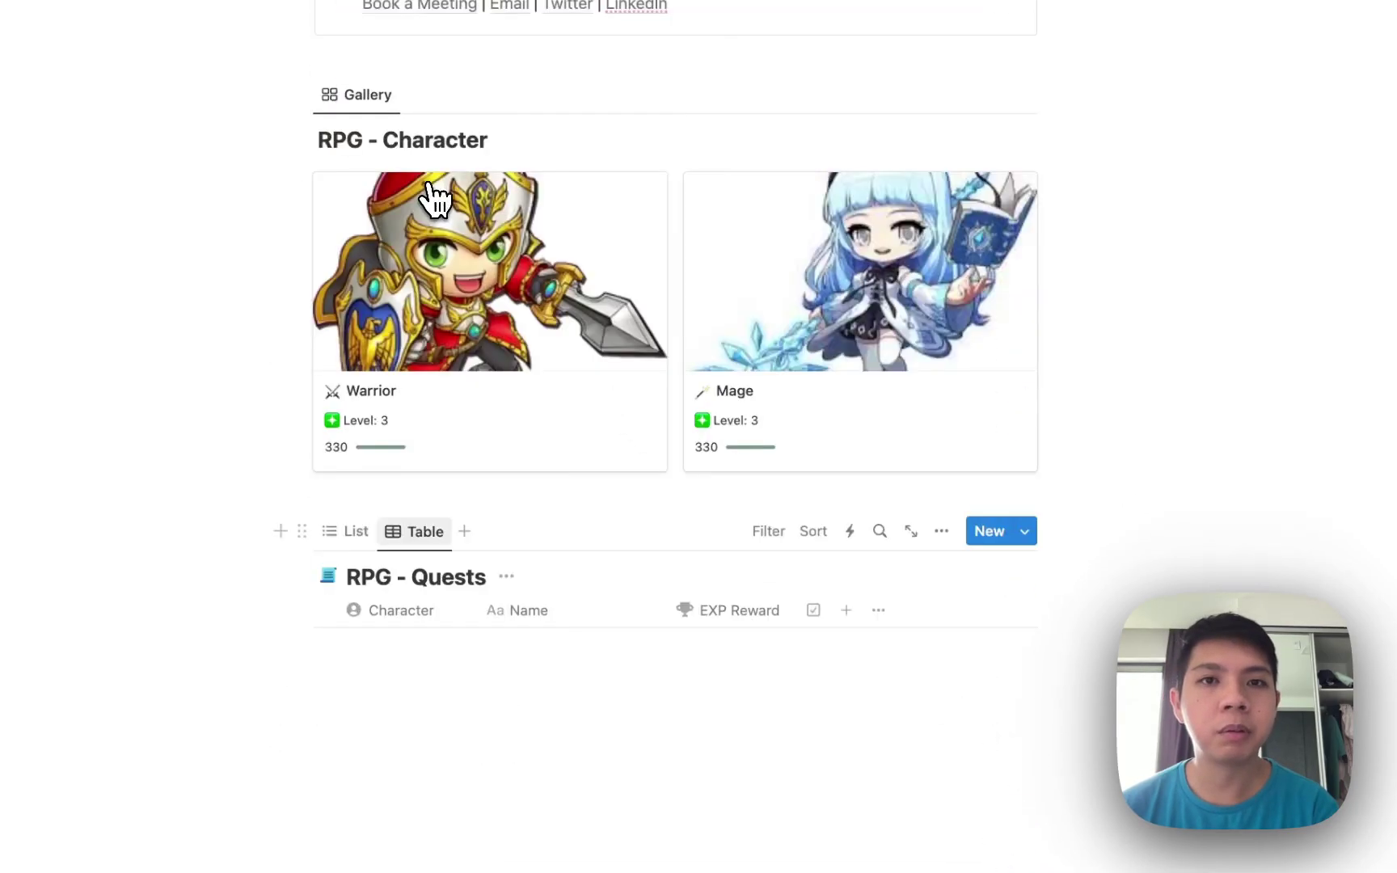
scroll(435, 199, "down", 3)
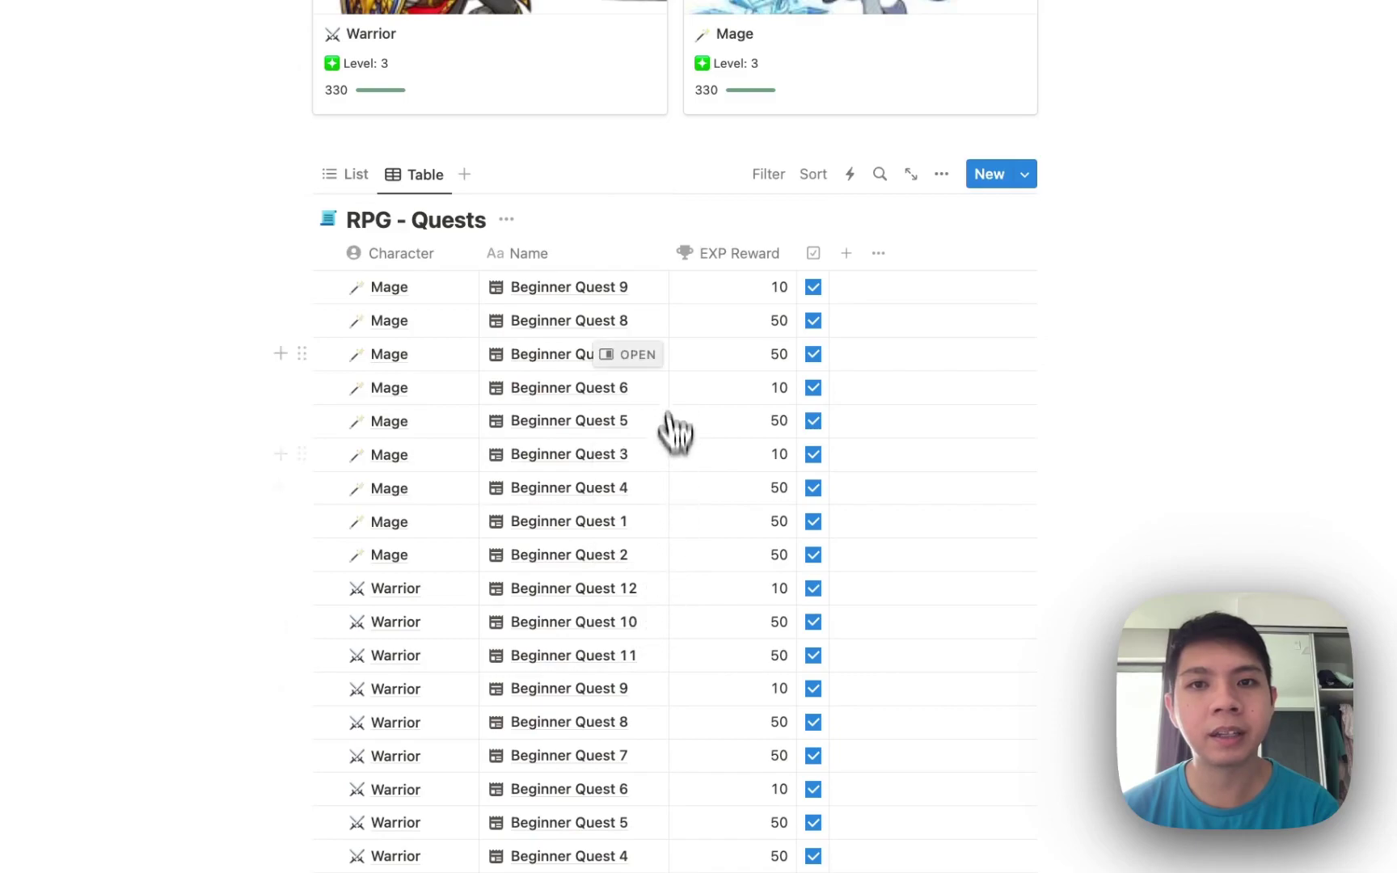
left_click(720, 319)
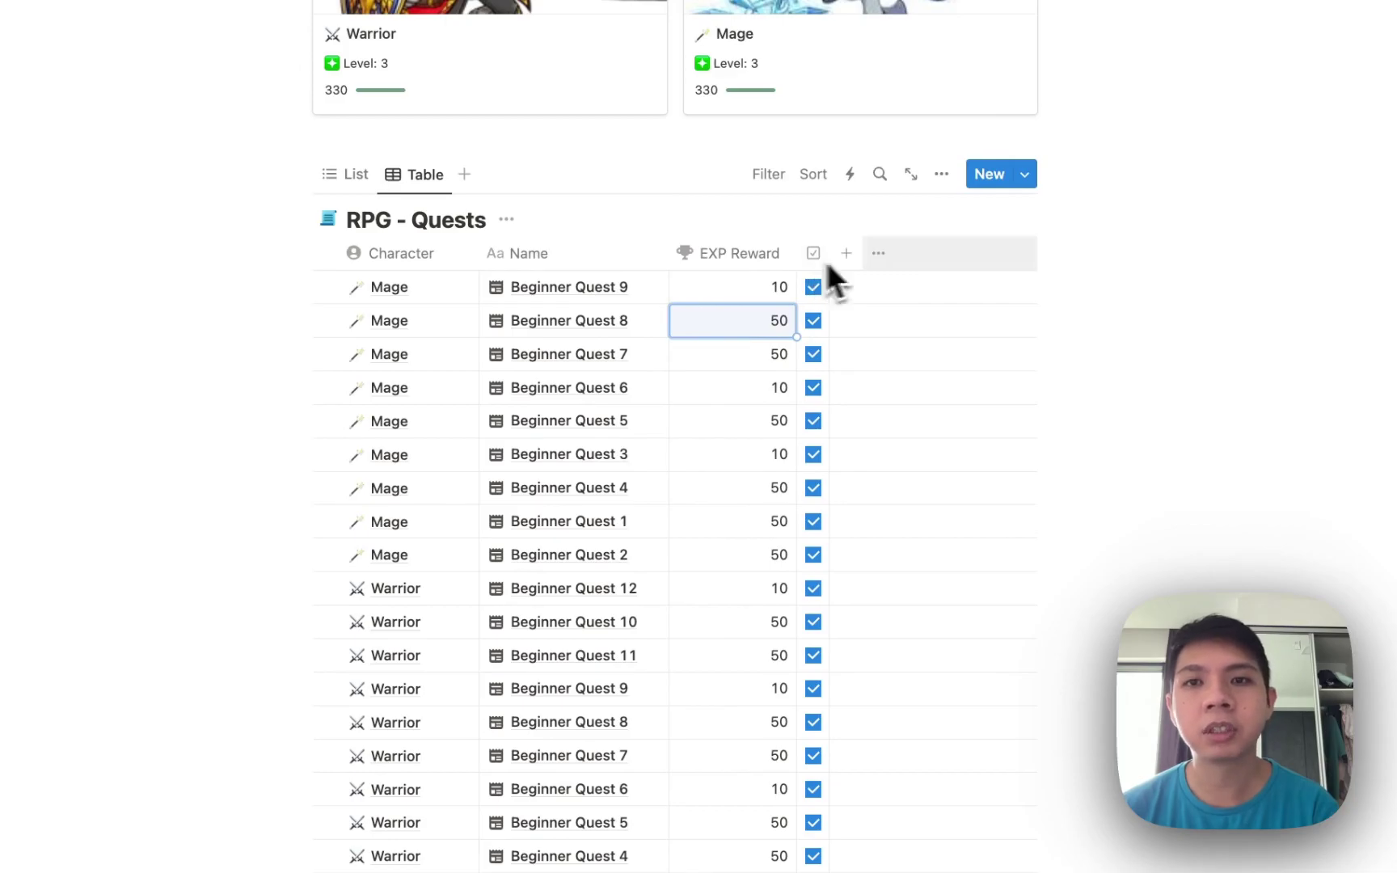
left_click(1064, 225)
scroll(1067, 226, "up", 2)
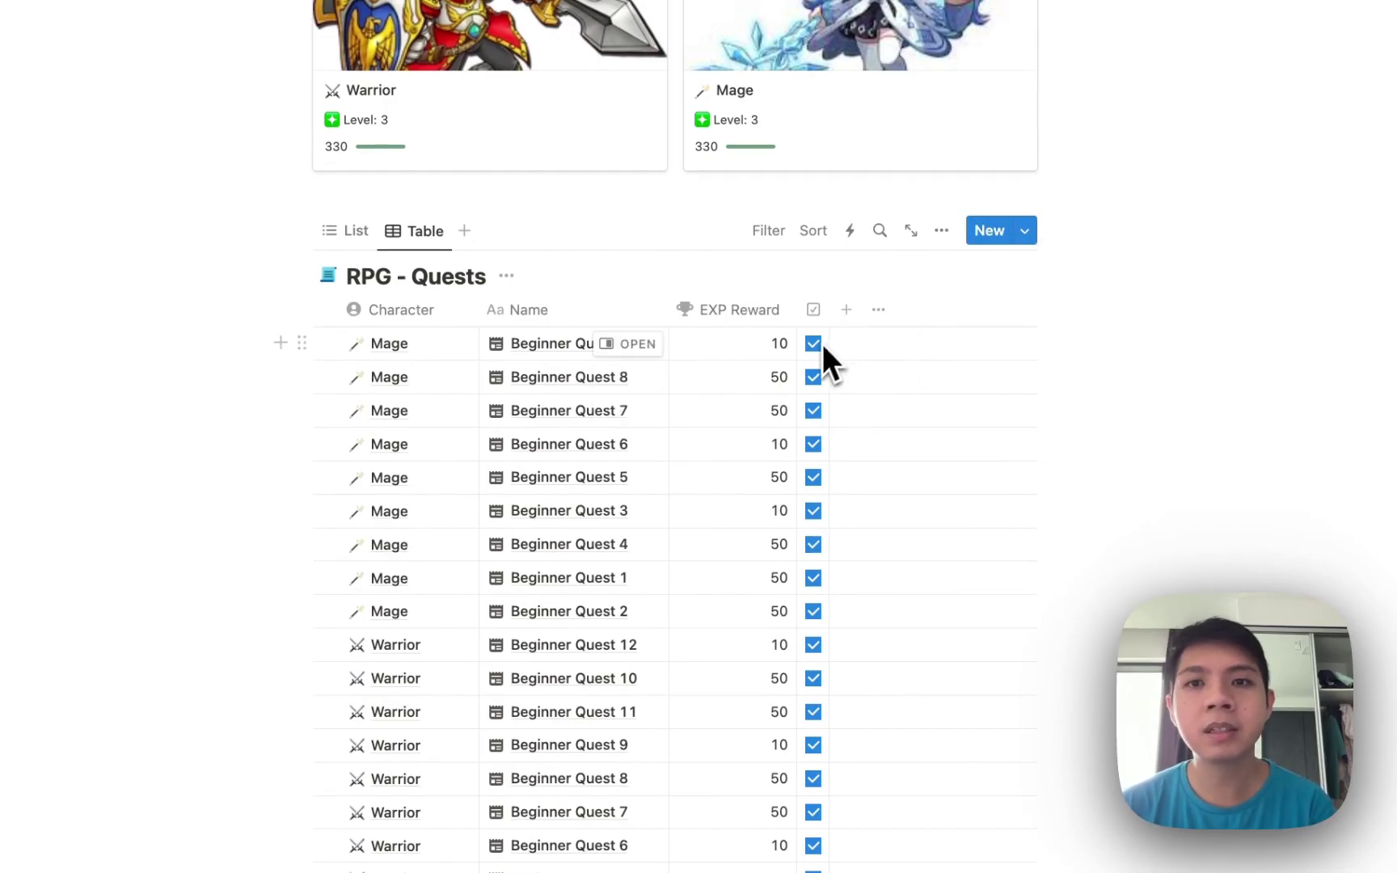
mouse_move(579, 588)
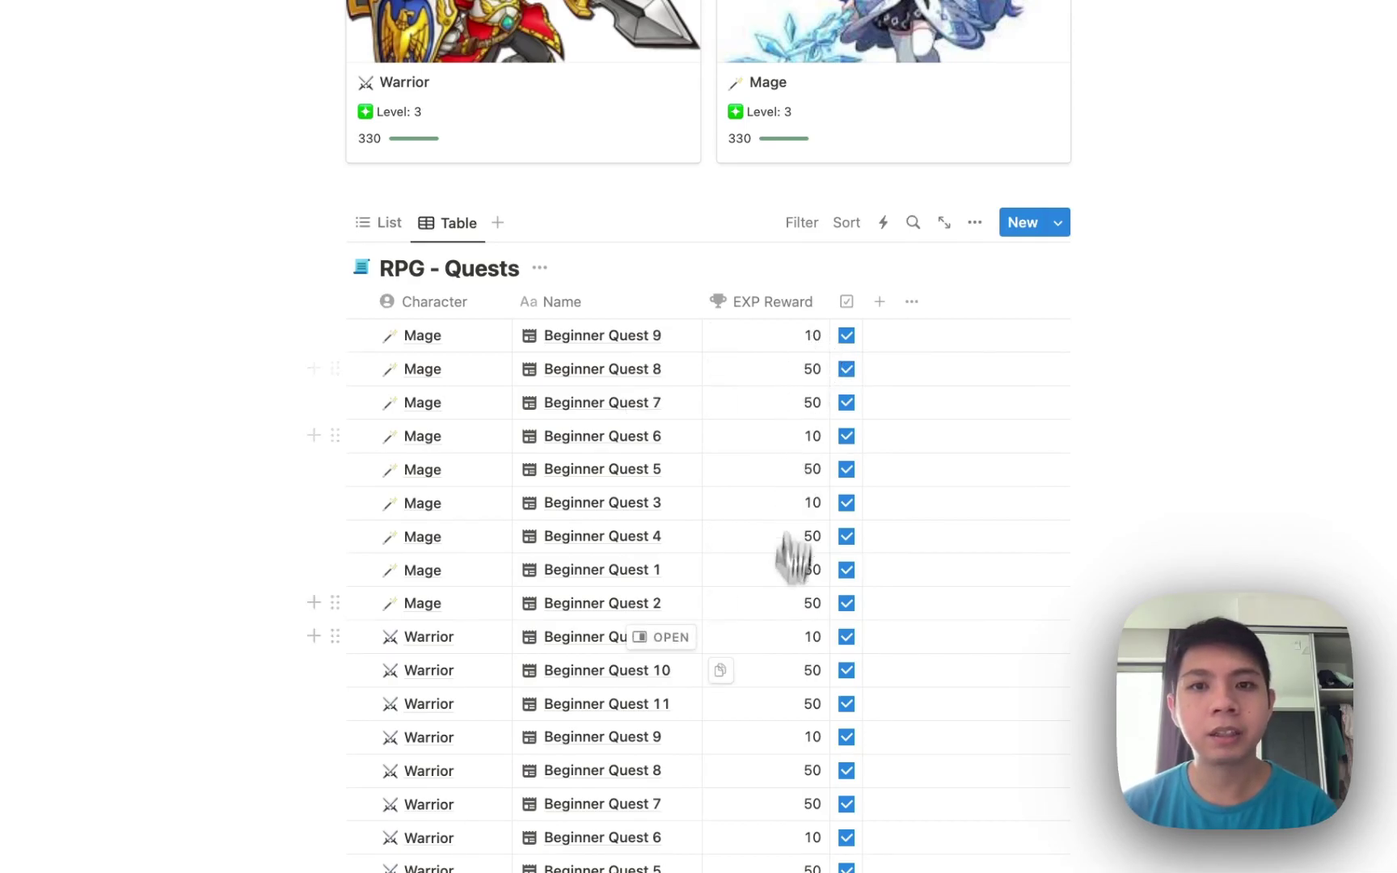
- Untick Mage Beginner Quests 1, 4 and 3
left_click(846, 569)
left_click(847, 536)
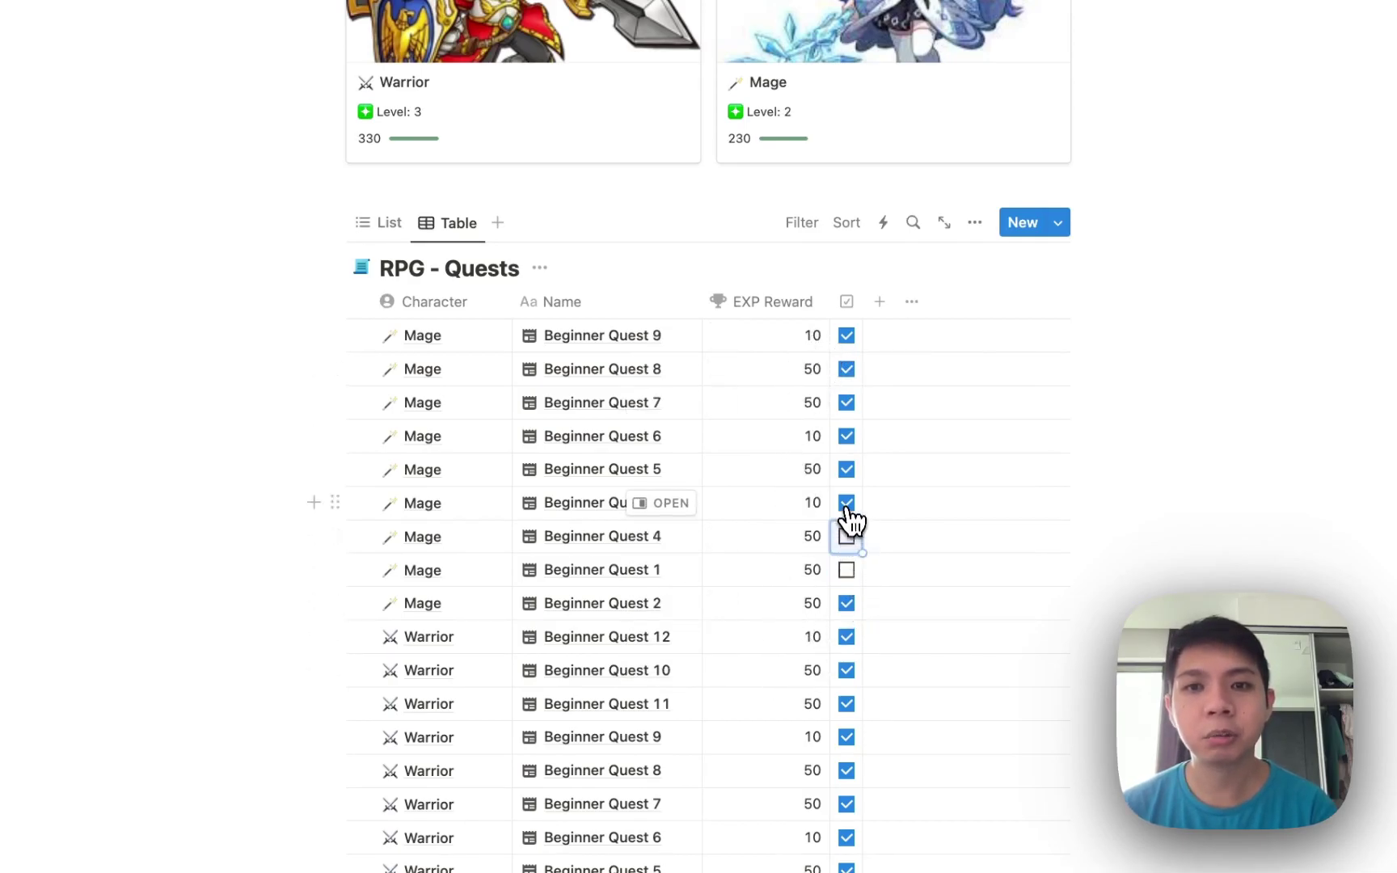
left_click(847, 502)
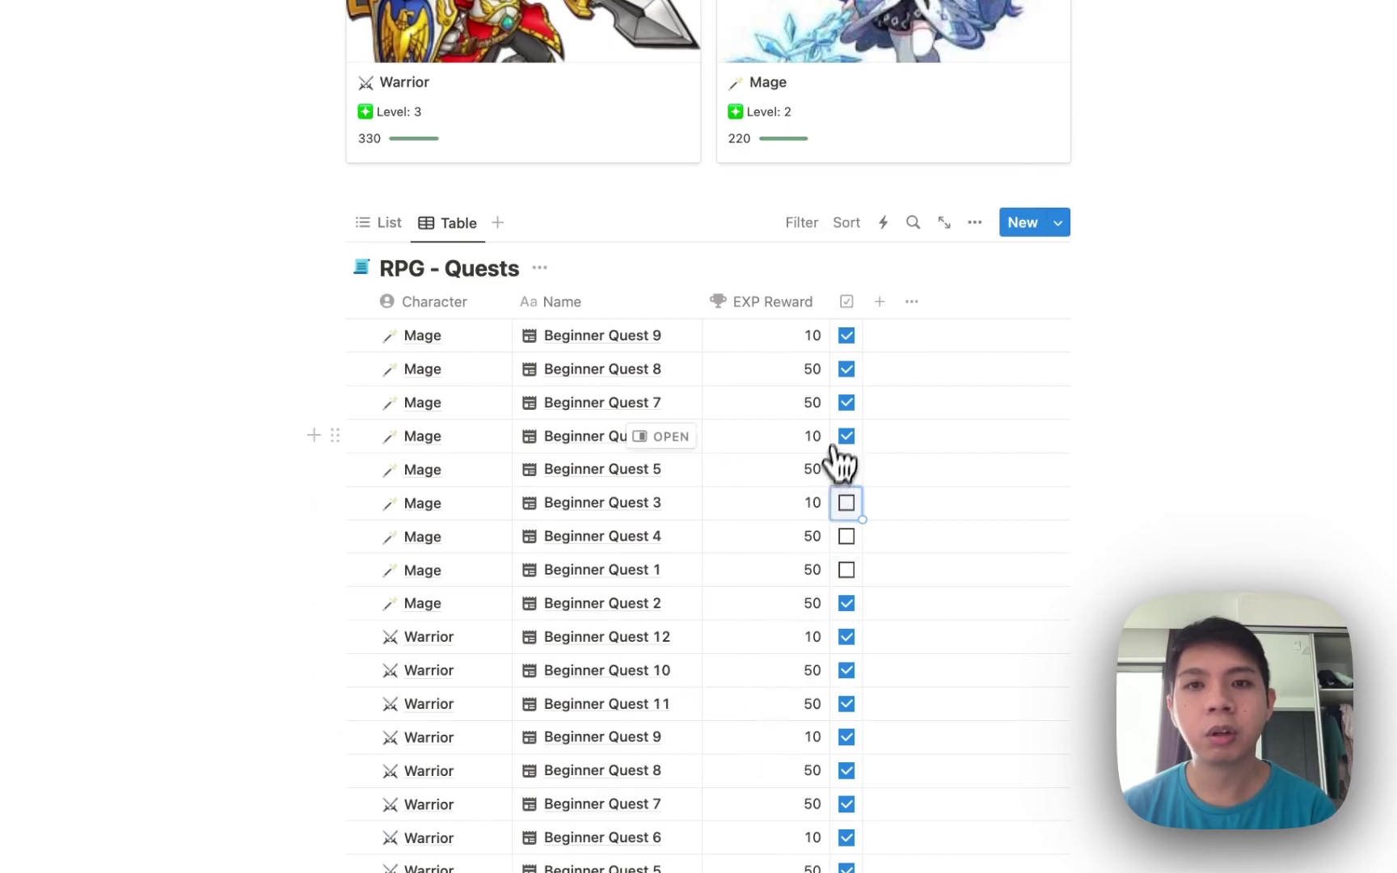
left_click(881, 305)
type("fo")
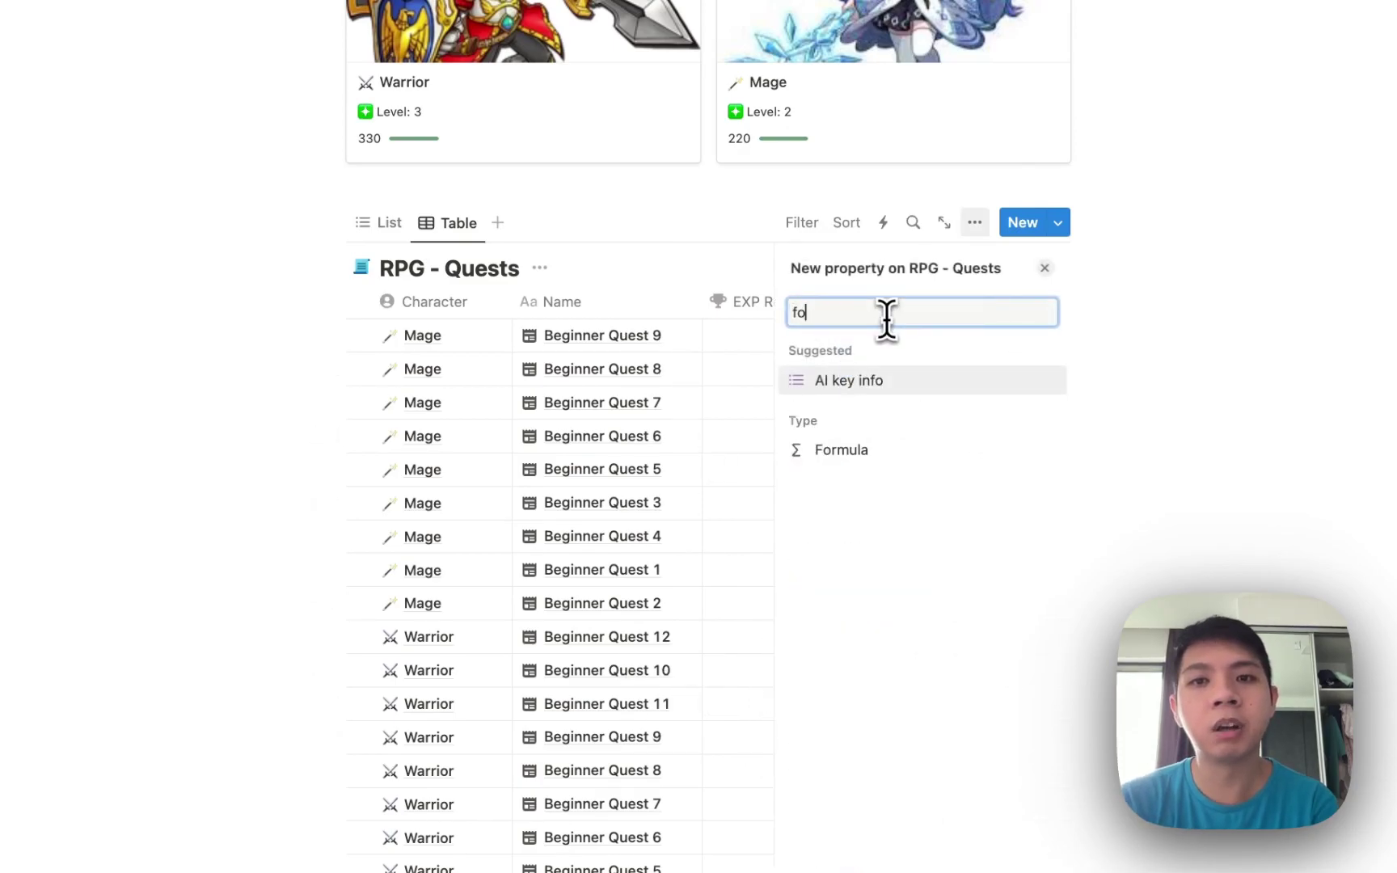
type("r")
left_click(876, 387)
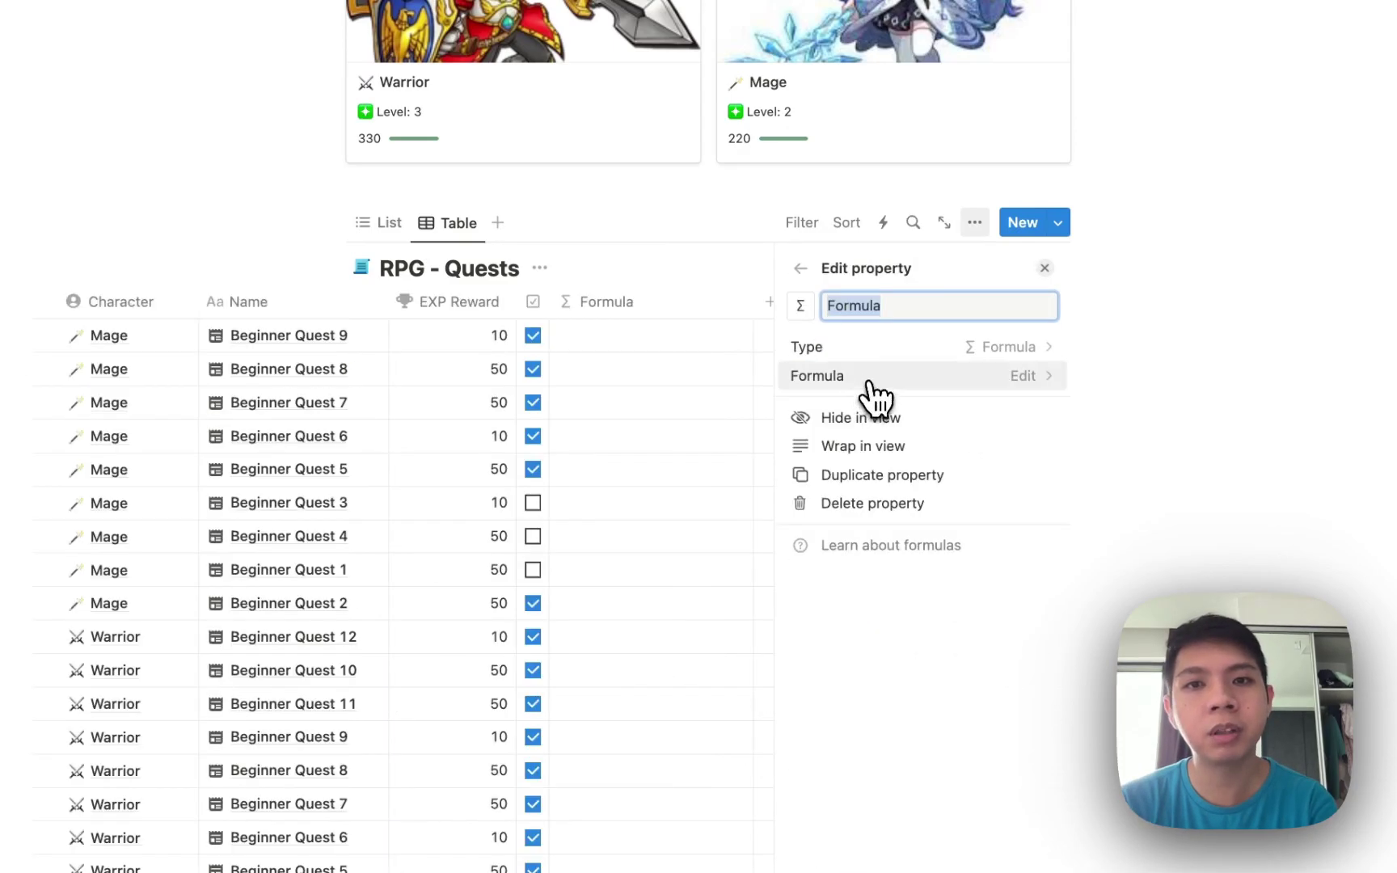
left_click(758, 371)
type("is")
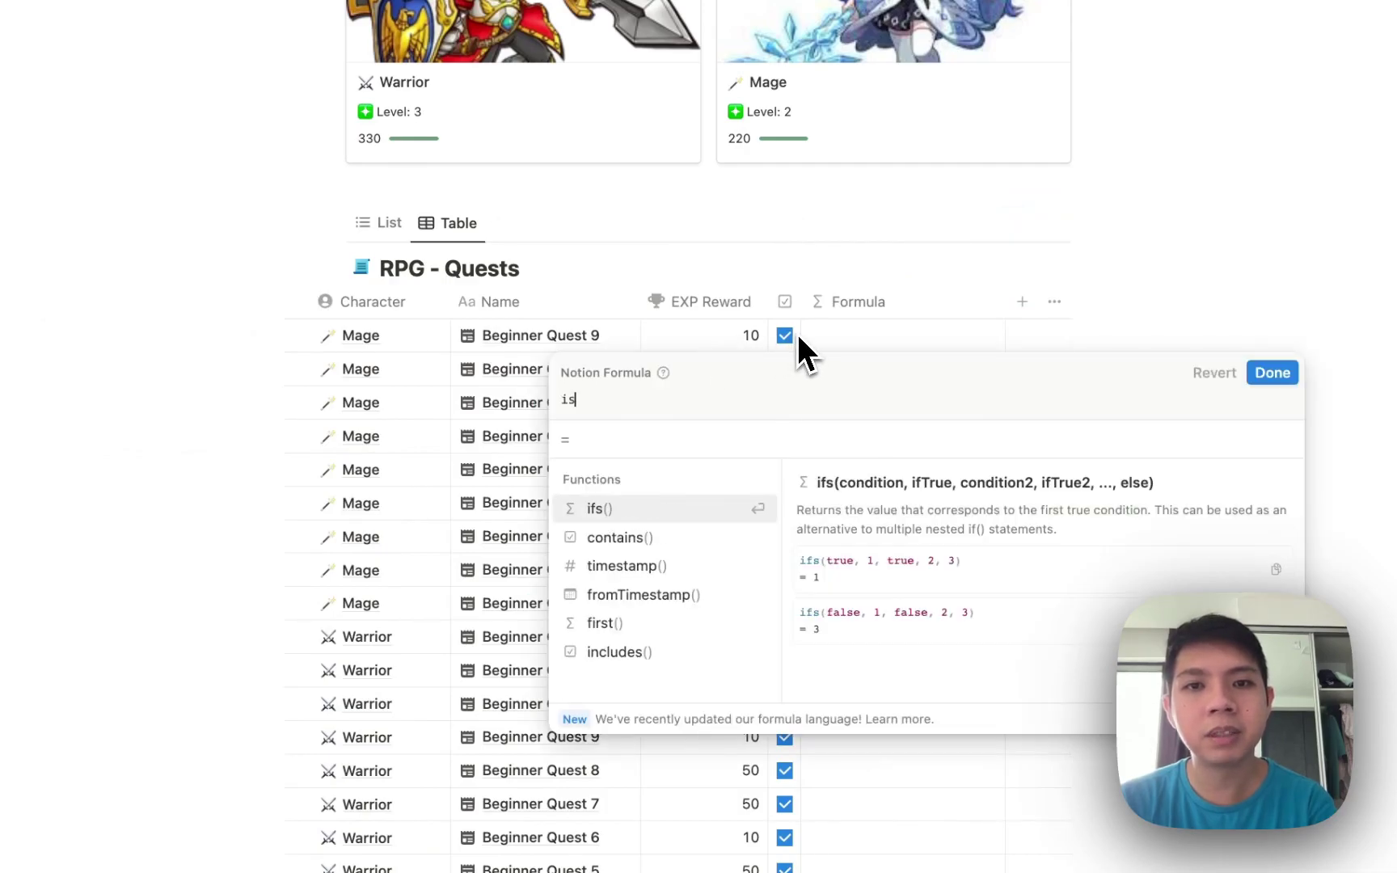
key("BackSpace")
key("BackSpace")
type("check")
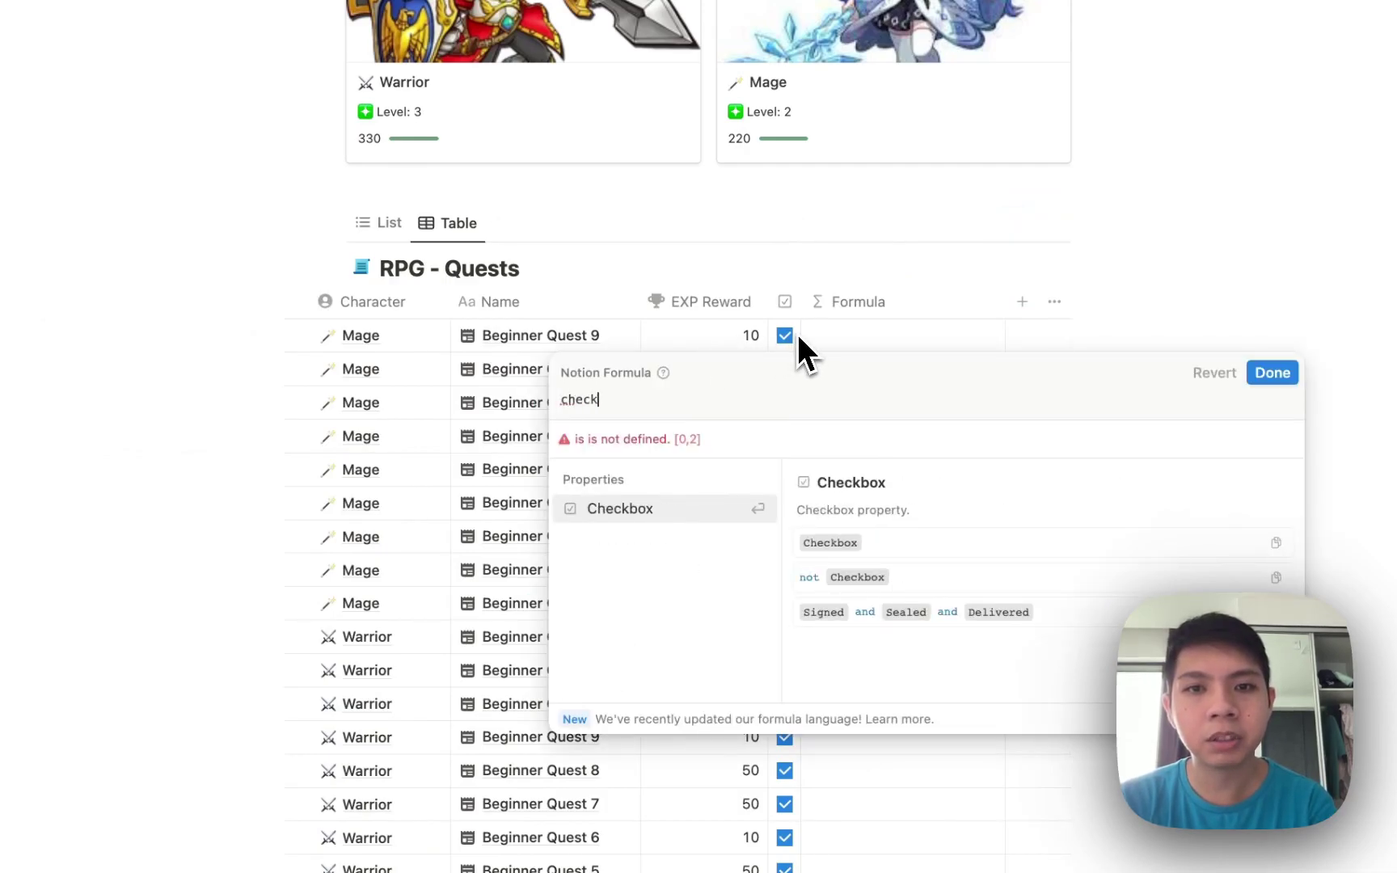
key("Return")
type("== true")
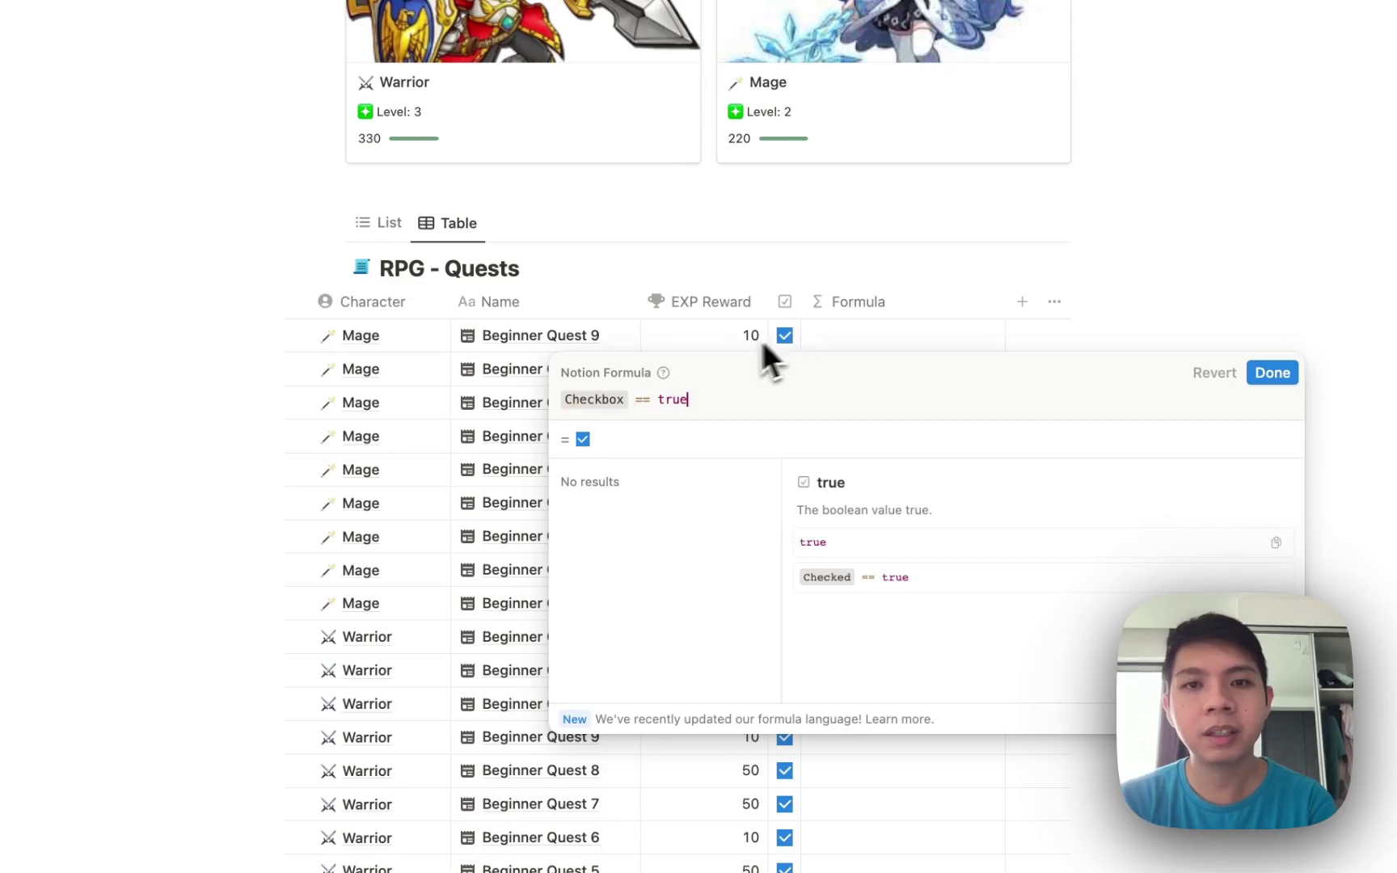
key("Home")
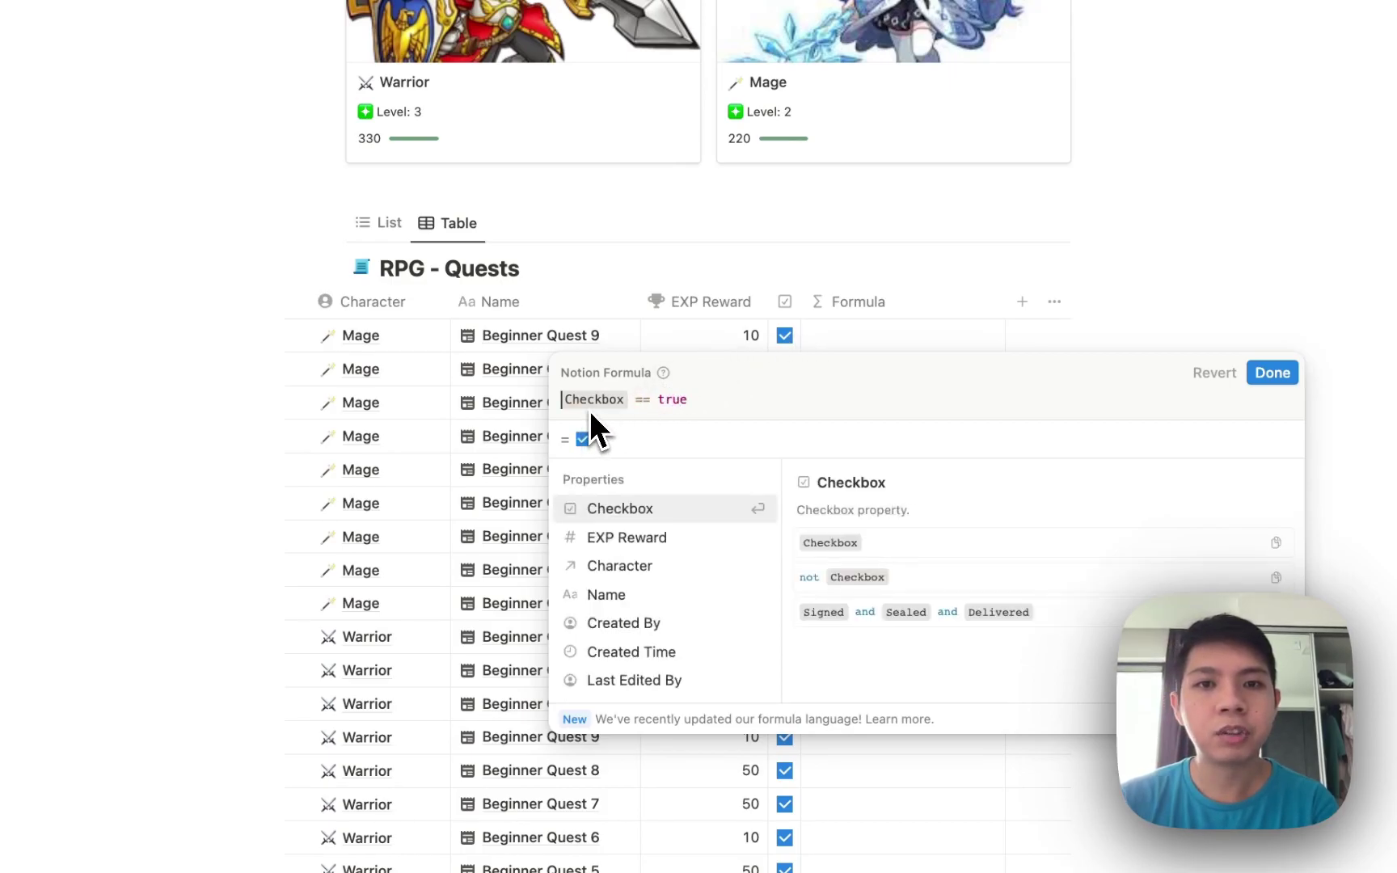
type("if(")
left_click(771, 400)
type(", ")
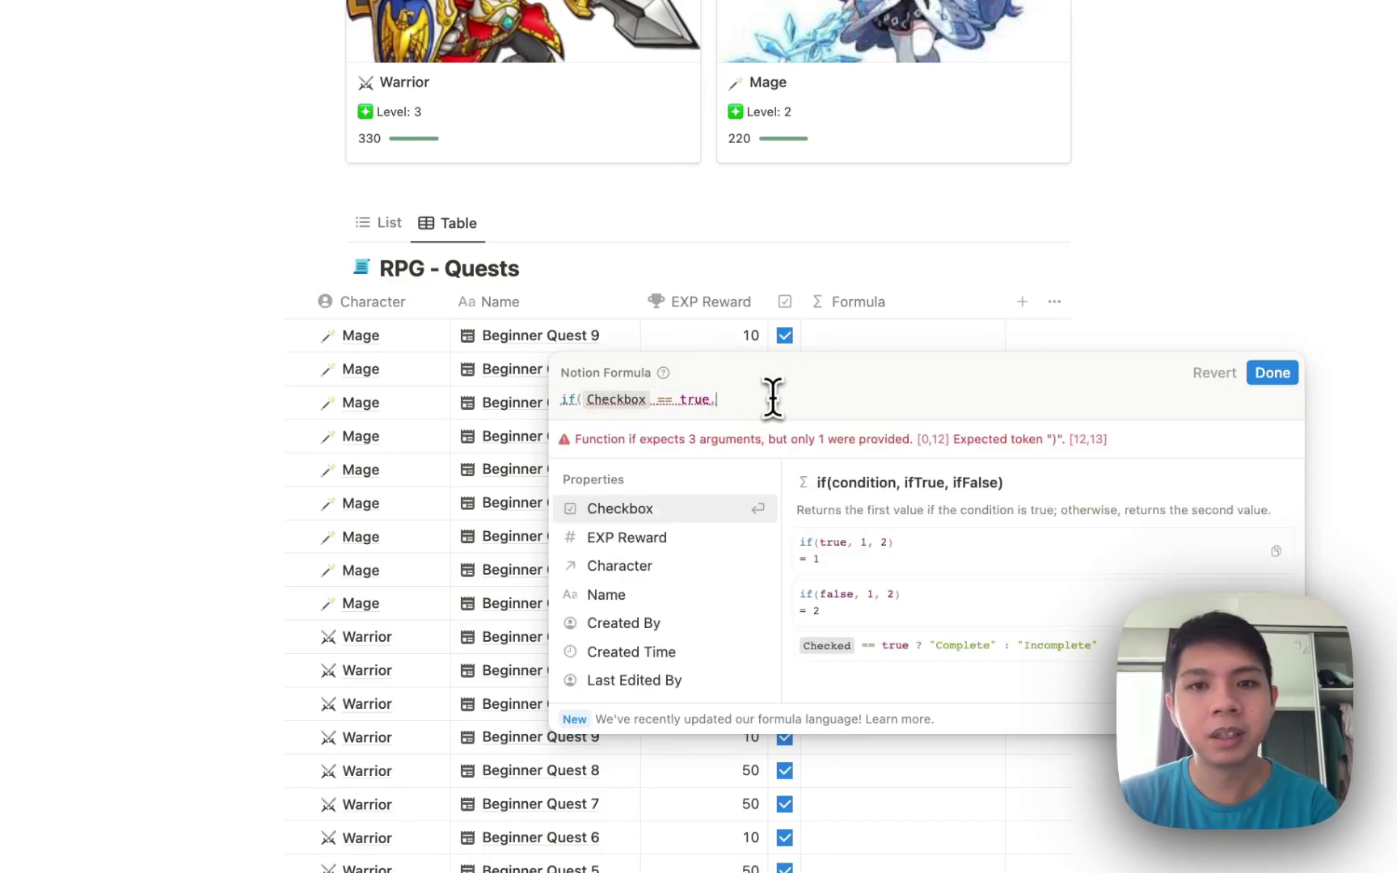
type("exp")
key("Return")
type(", 0)")
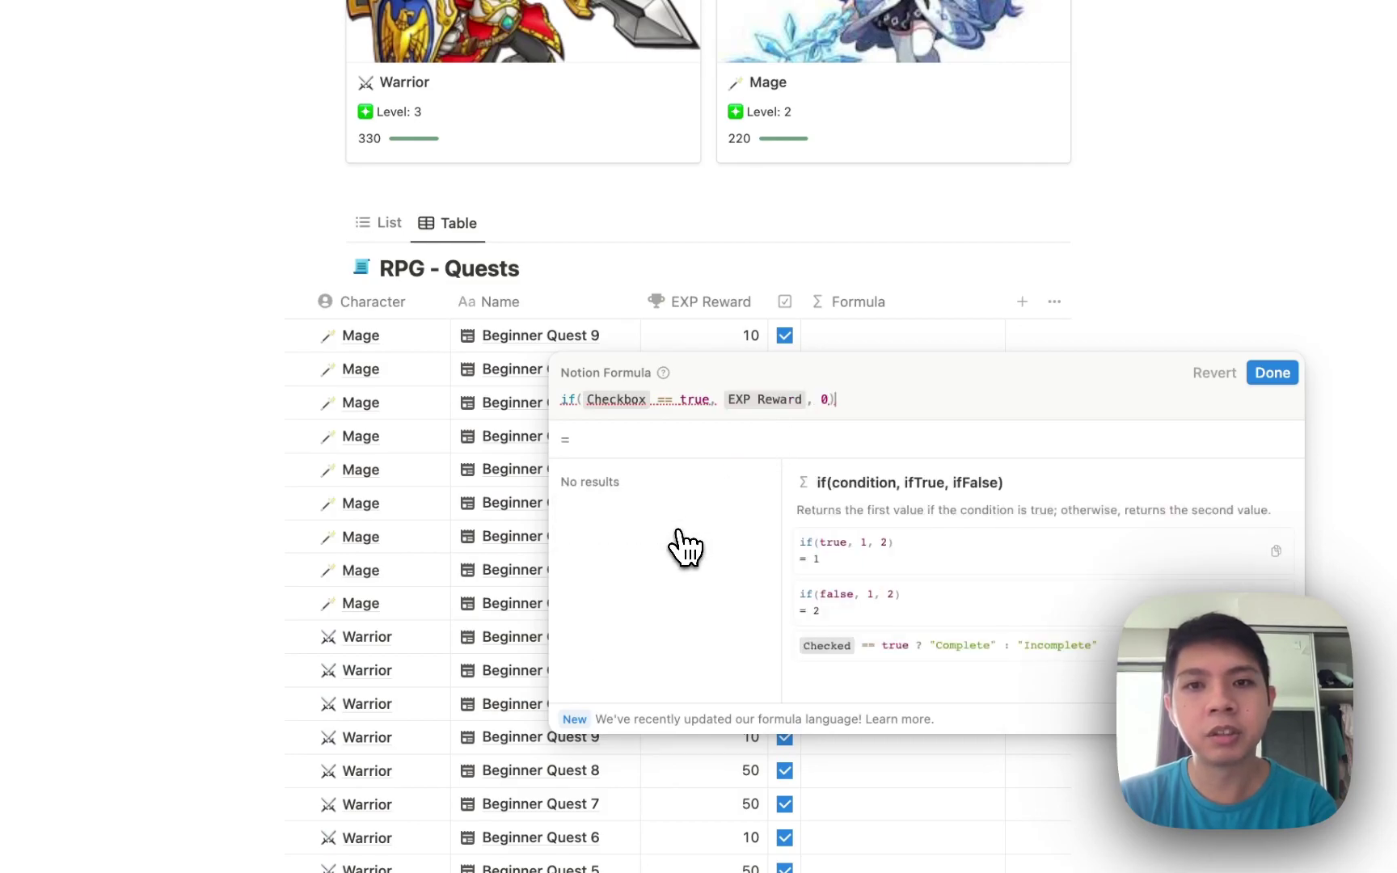
key("Return")
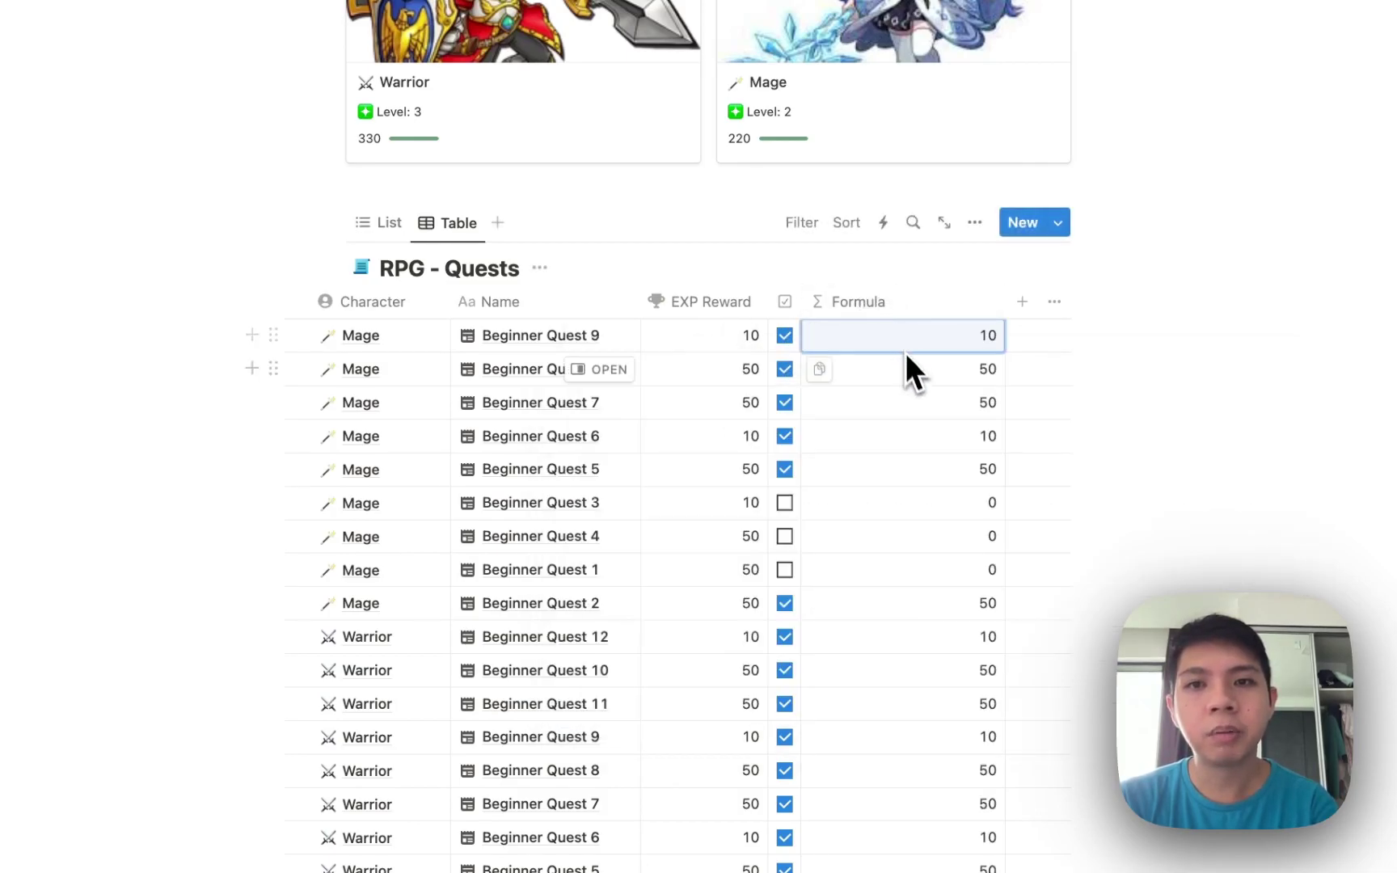
scroll(907, 289, "up", 2)
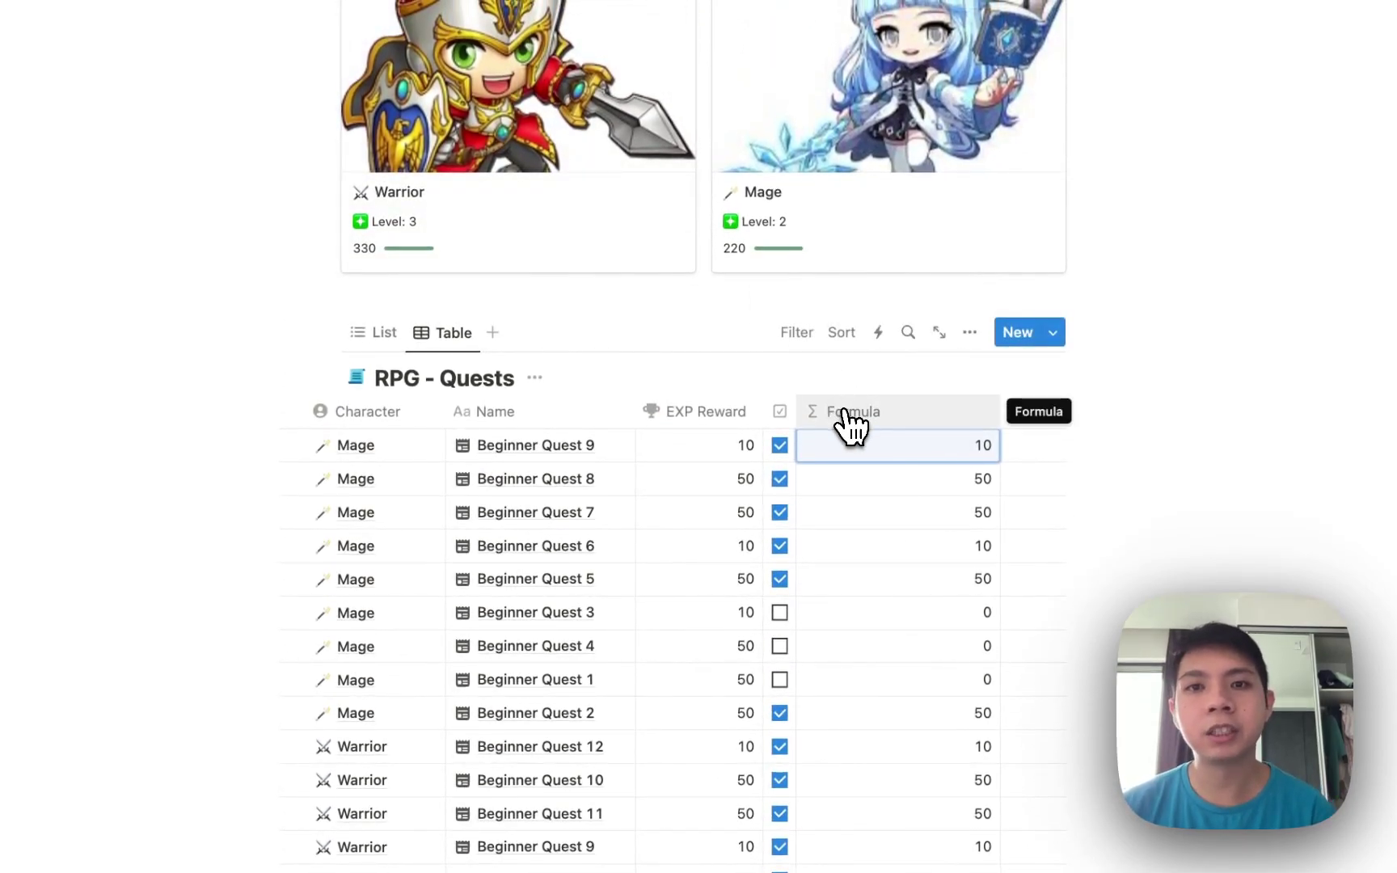
left_click(847, 415)
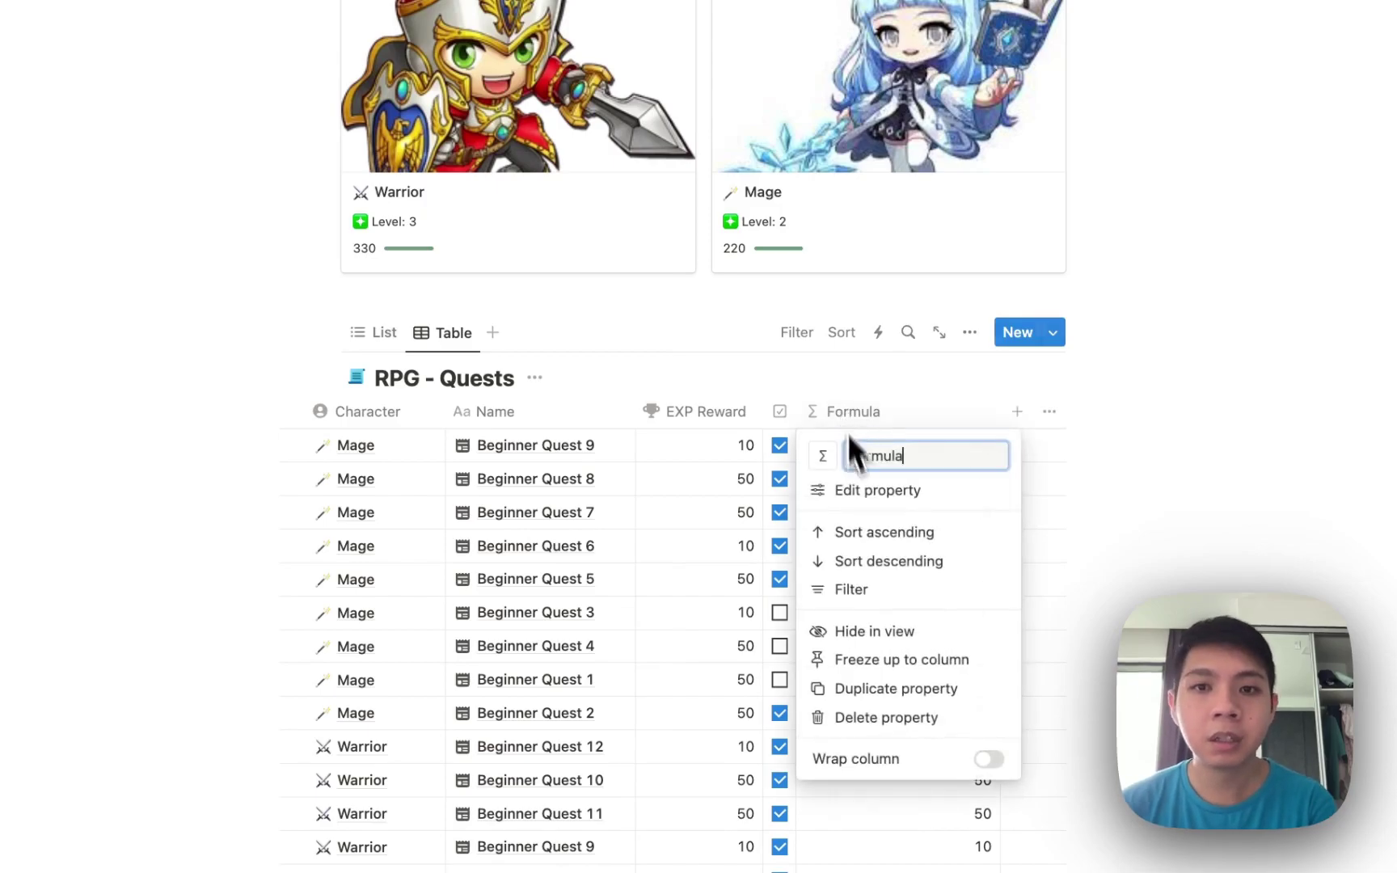
left_click(927, 684)
left_click(768, 505)
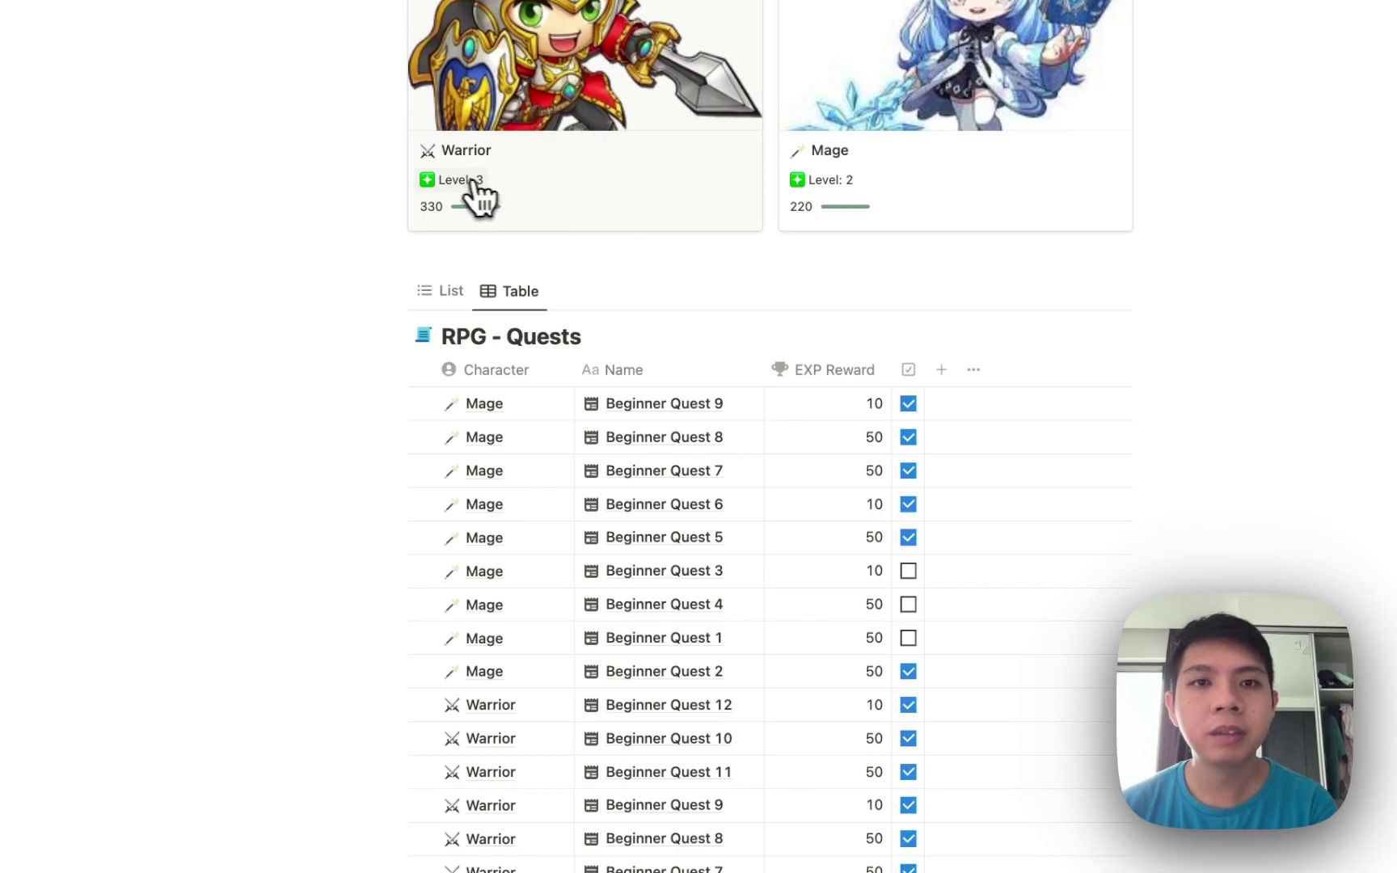
- Open the Warrior card's Total Experience formula, showing the checked-quest EXP sum of 330
left_click(536, 197)
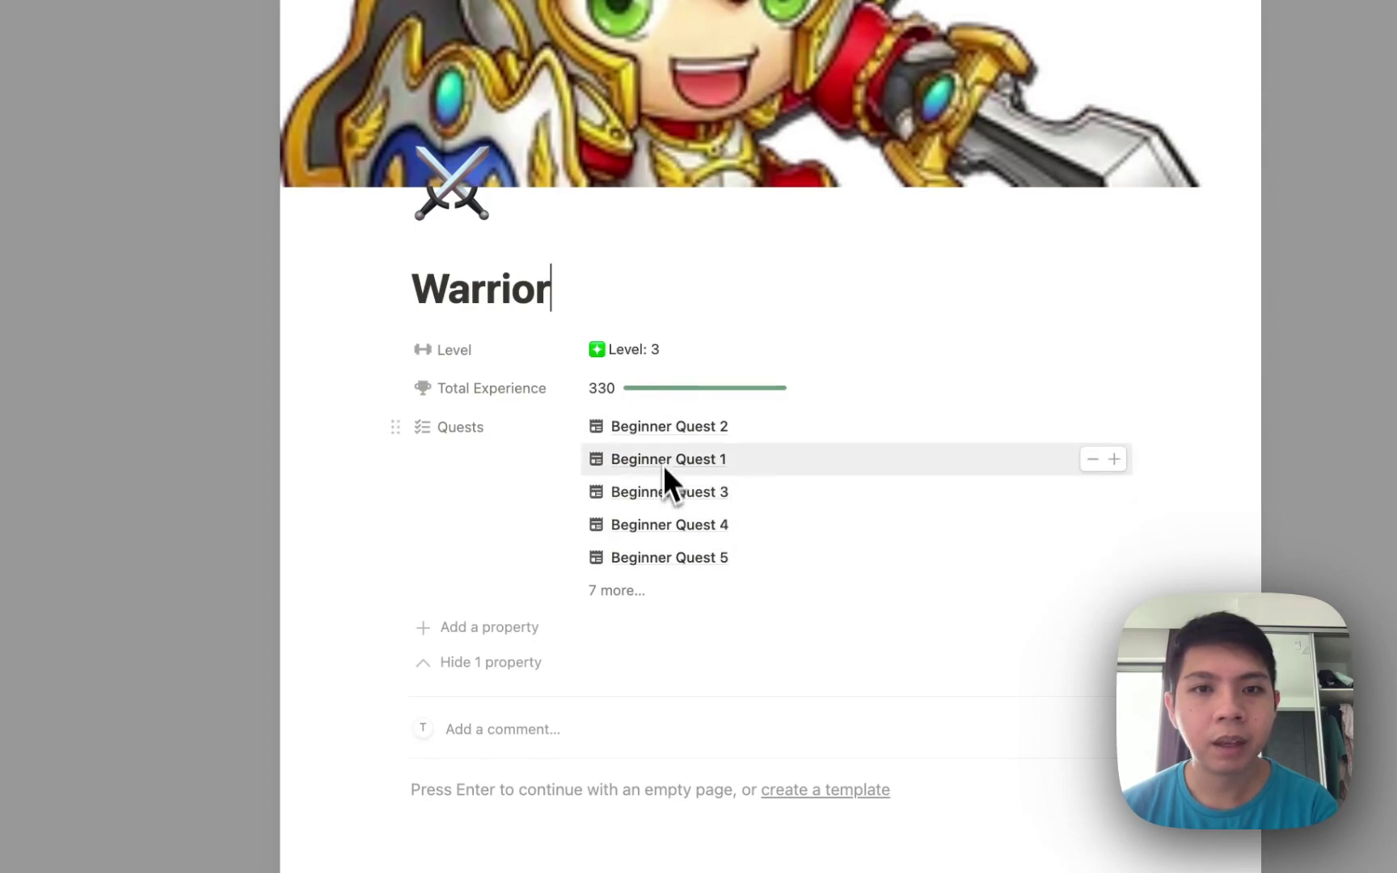
left_click(477, 662)
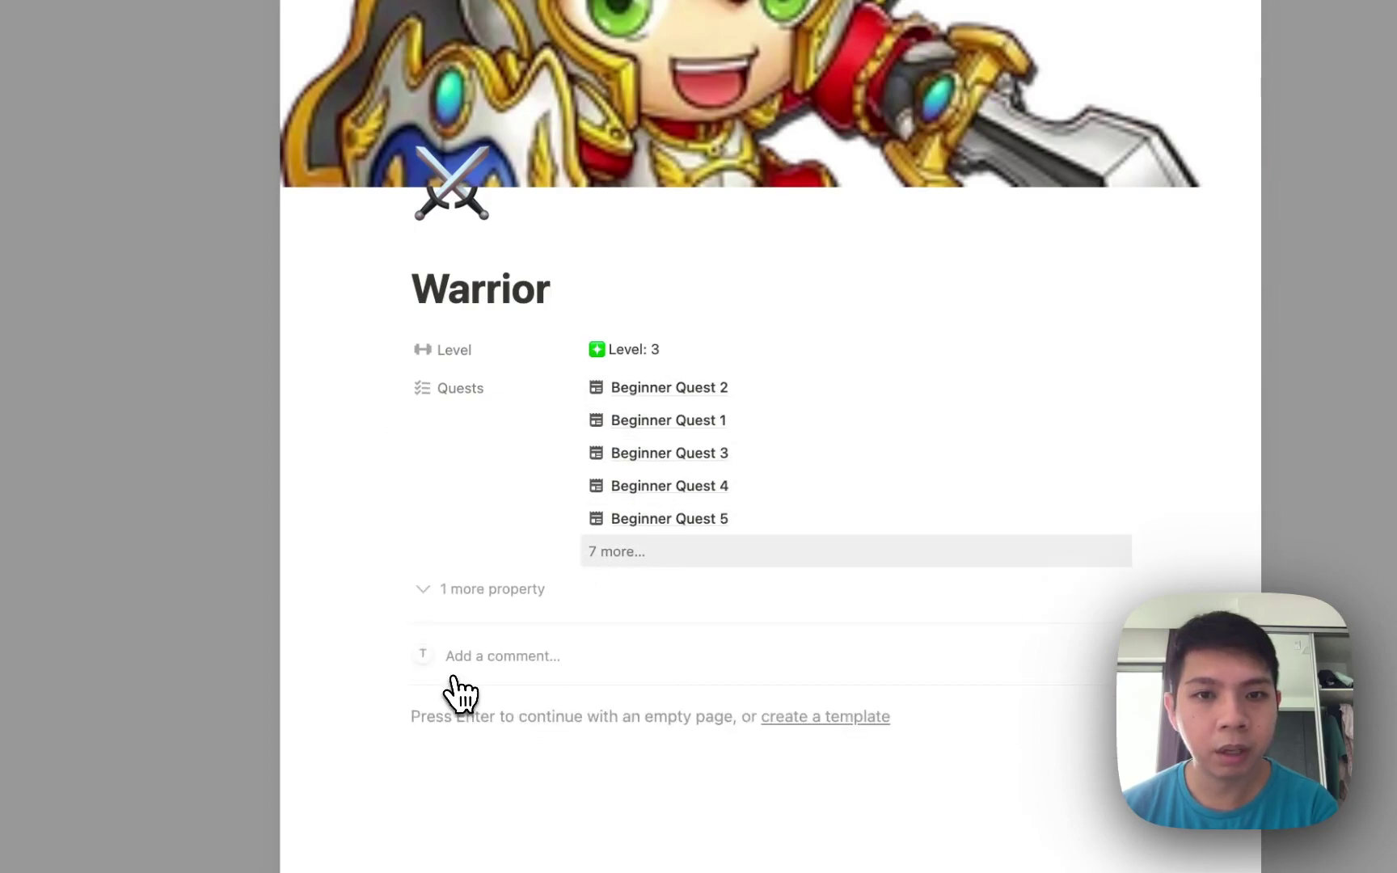
left_click(460, 590)
left_click(689, 389)
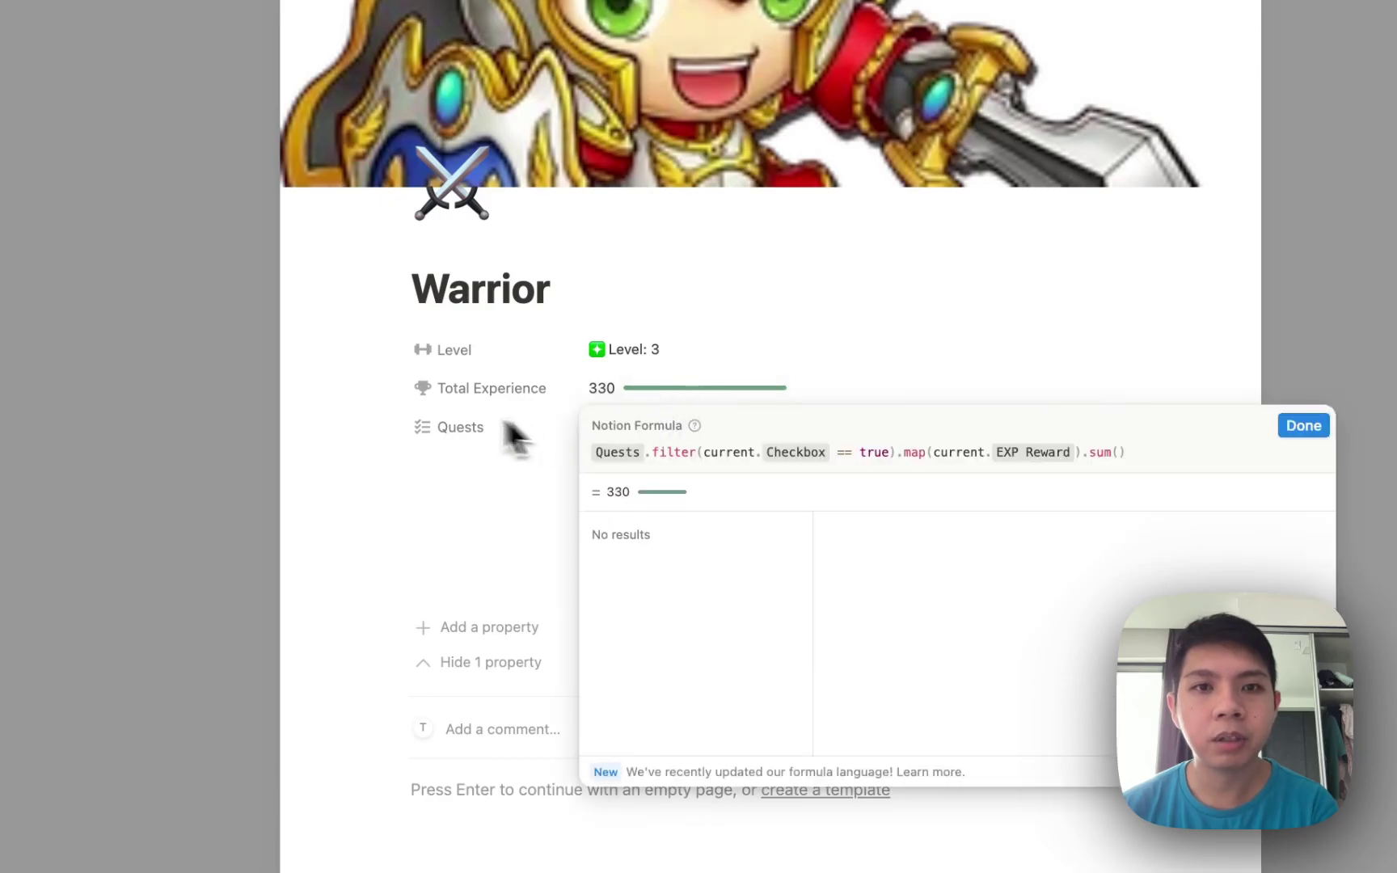
left_click(302, 408)
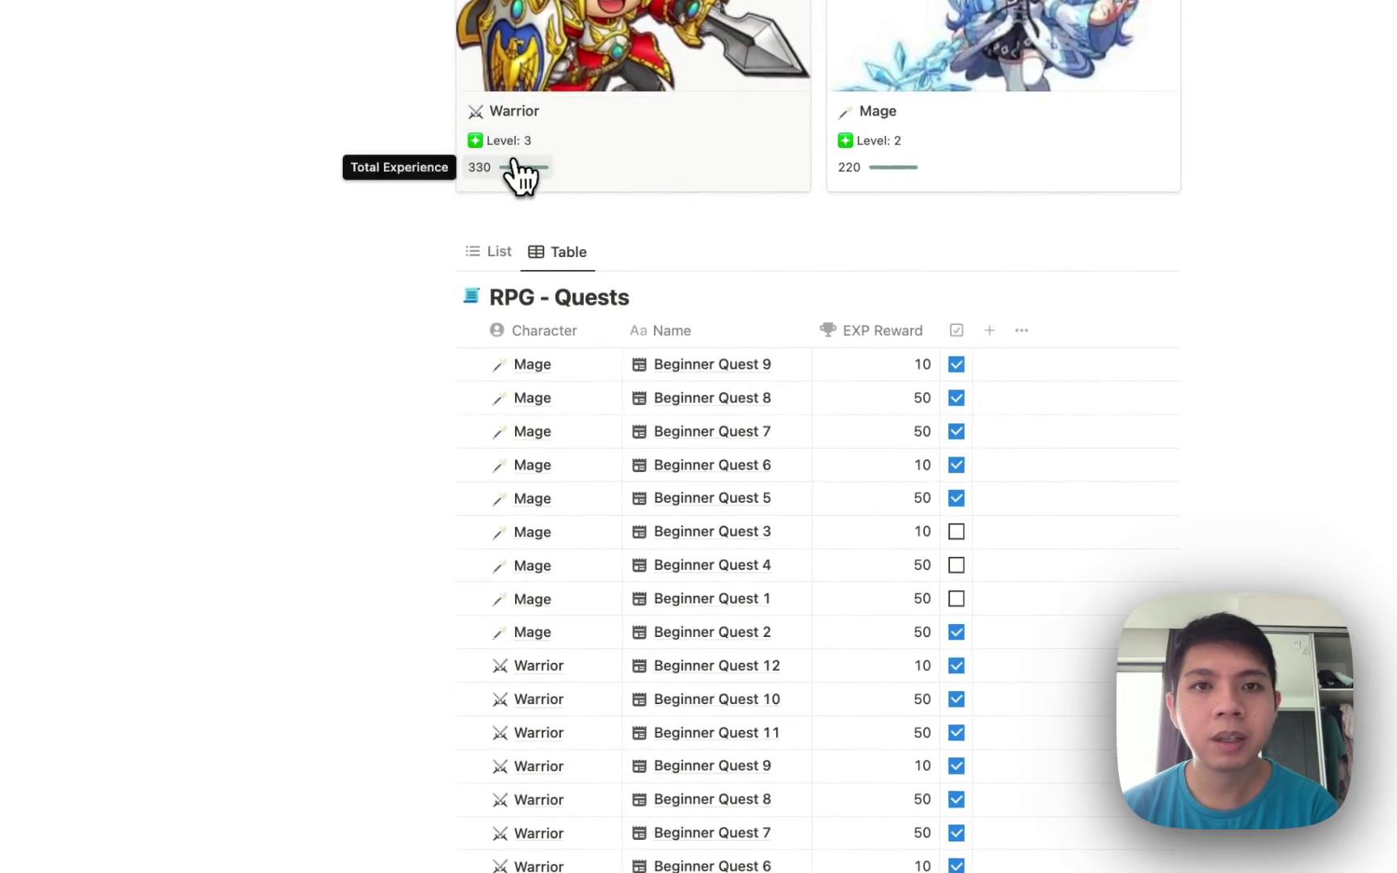
left_click(514, 169)
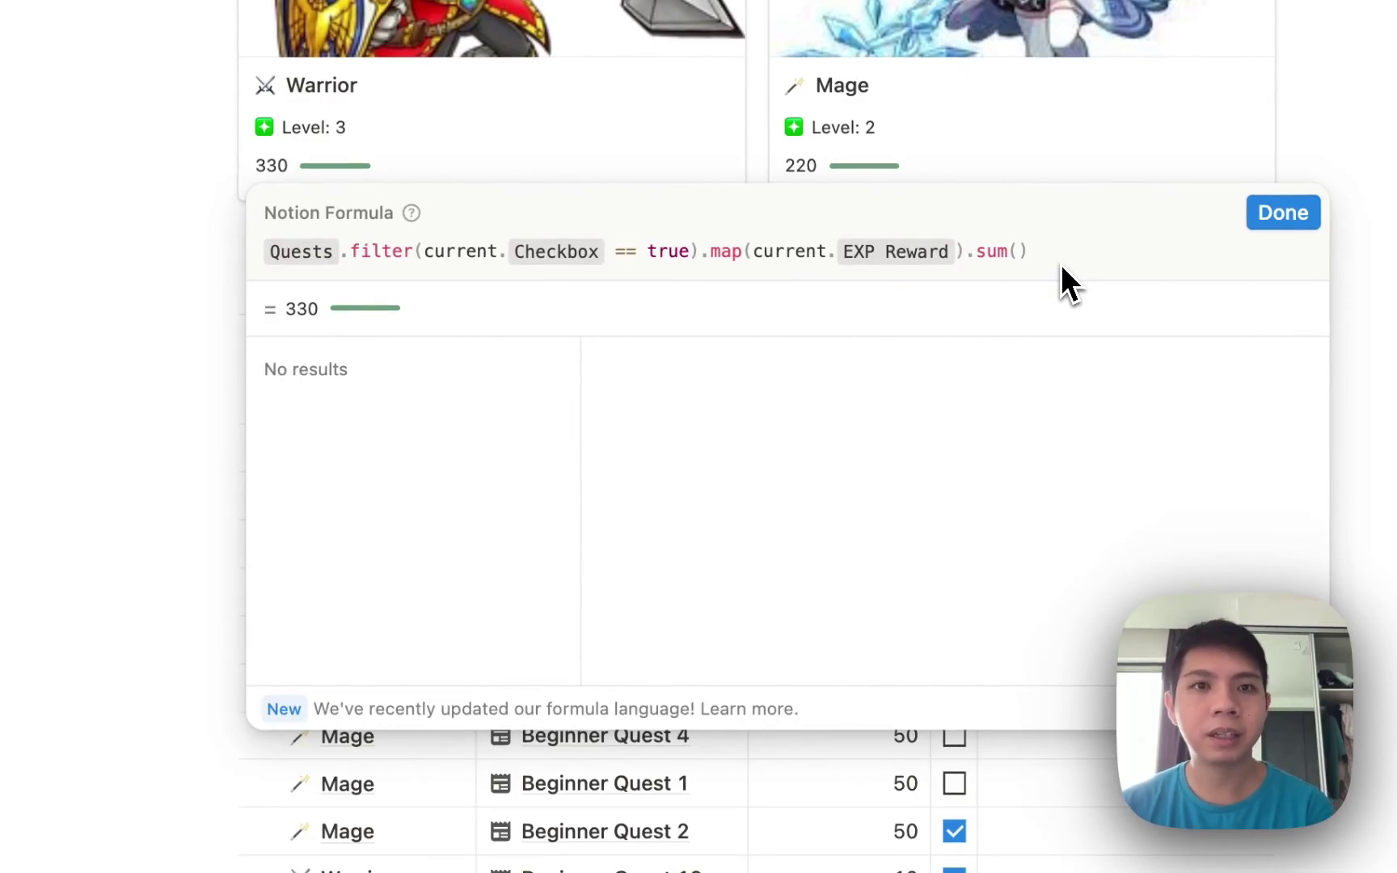
- Replace the formula with Quests.filter(current.Checkbox == true) and close the editor
key("ctrl+a")
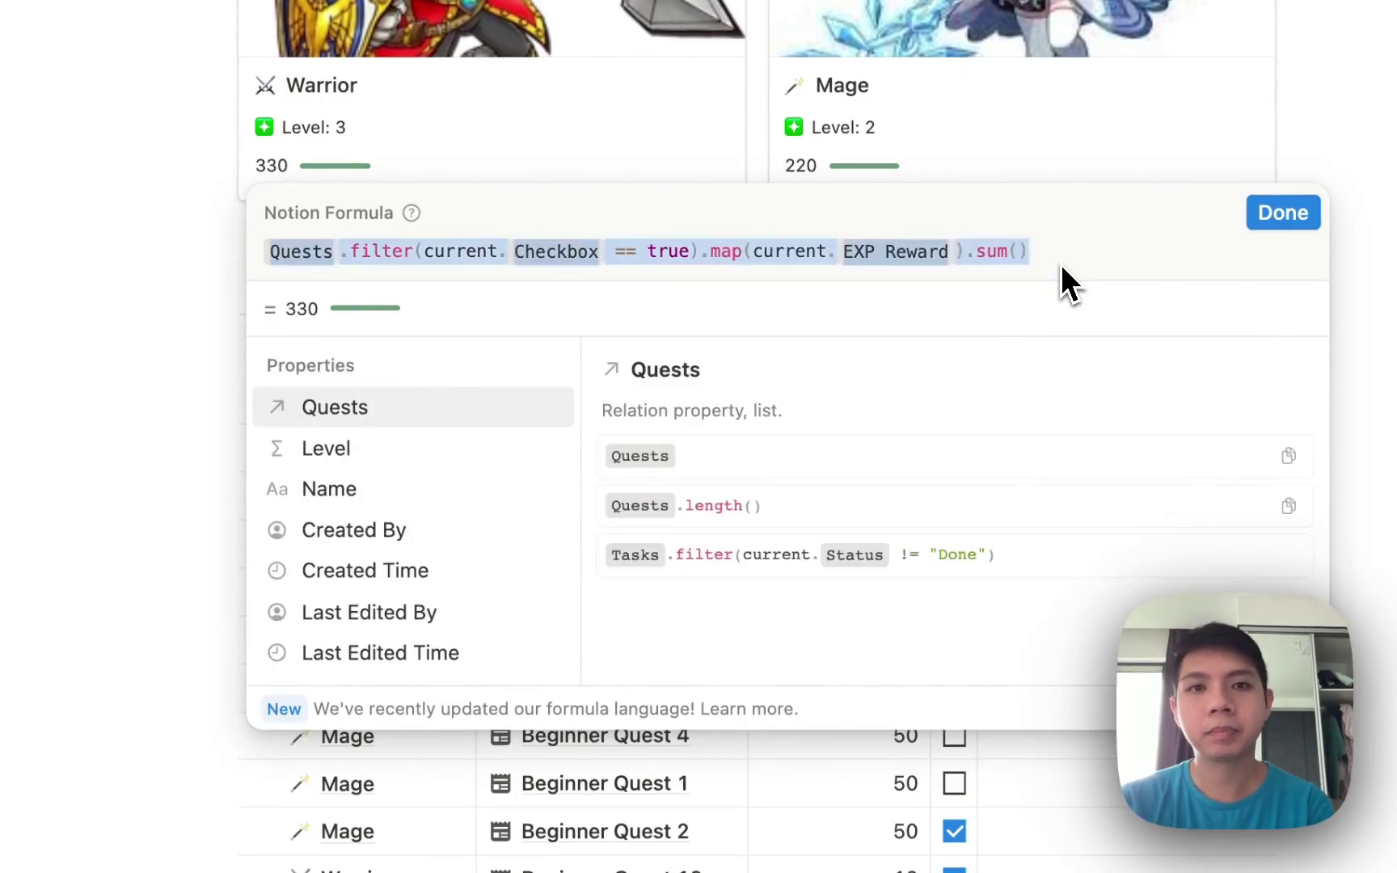
key("BackSpace")
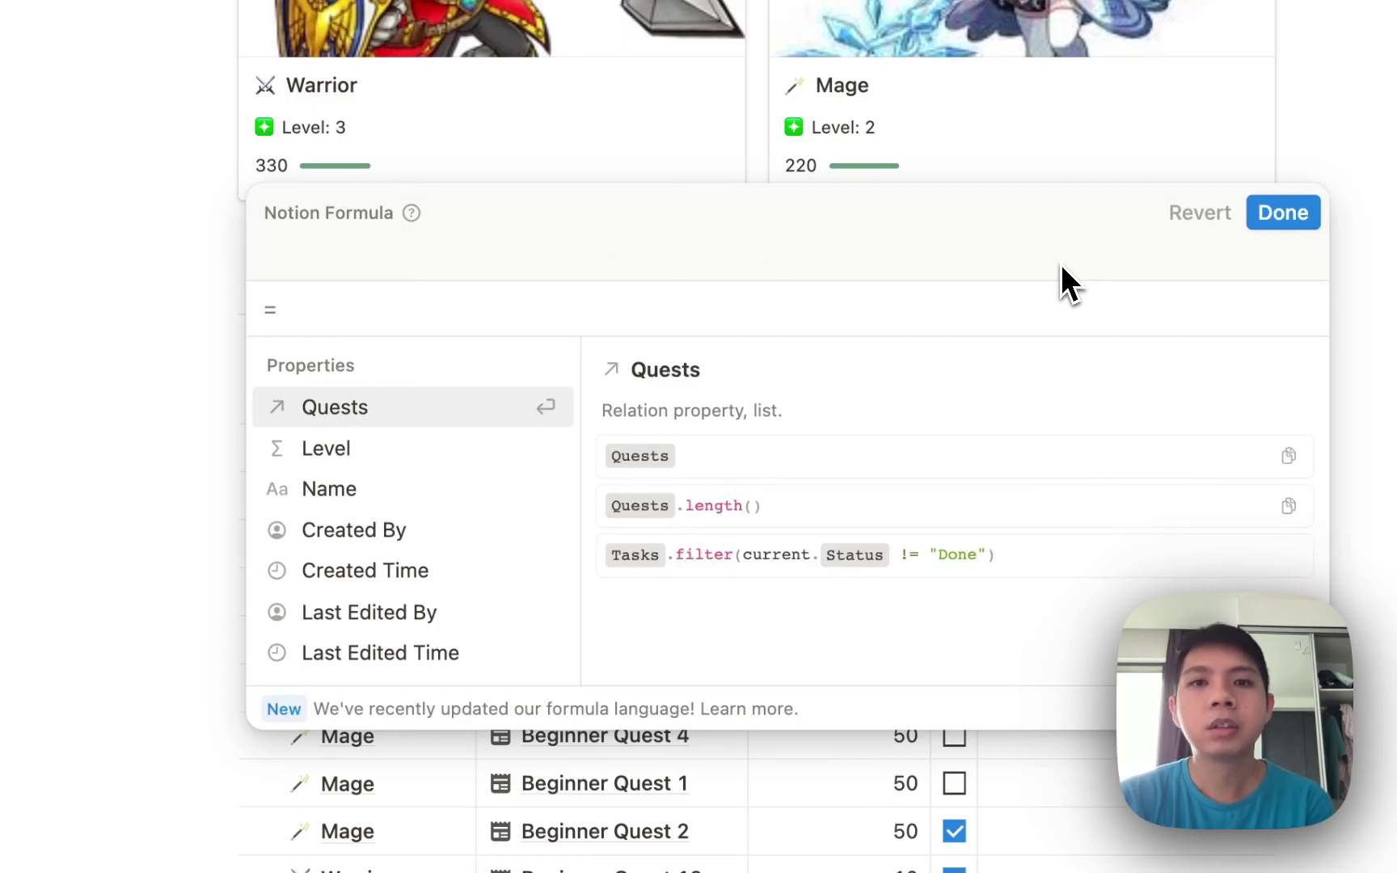
type("filter")
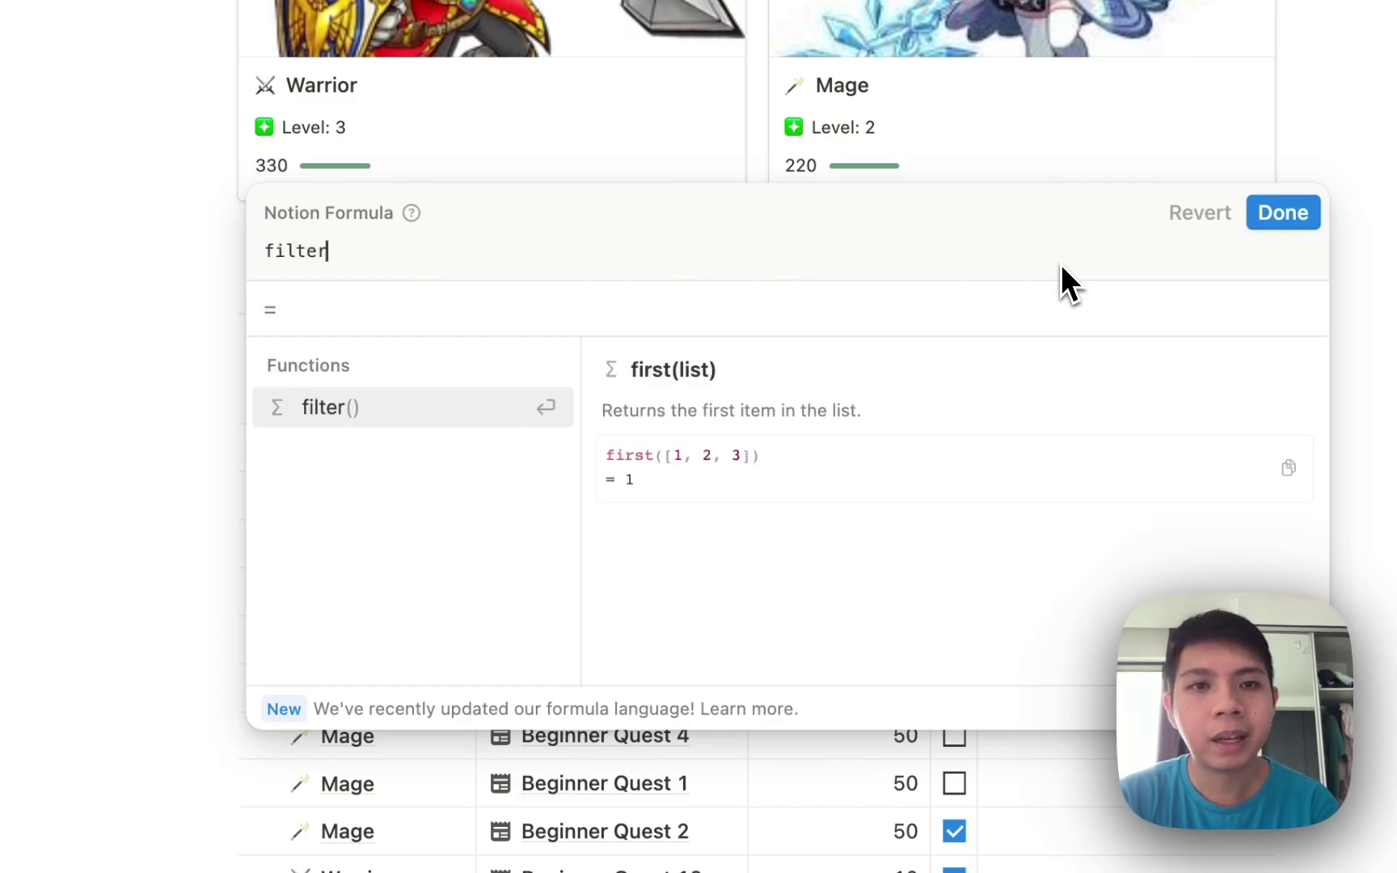
type("(")
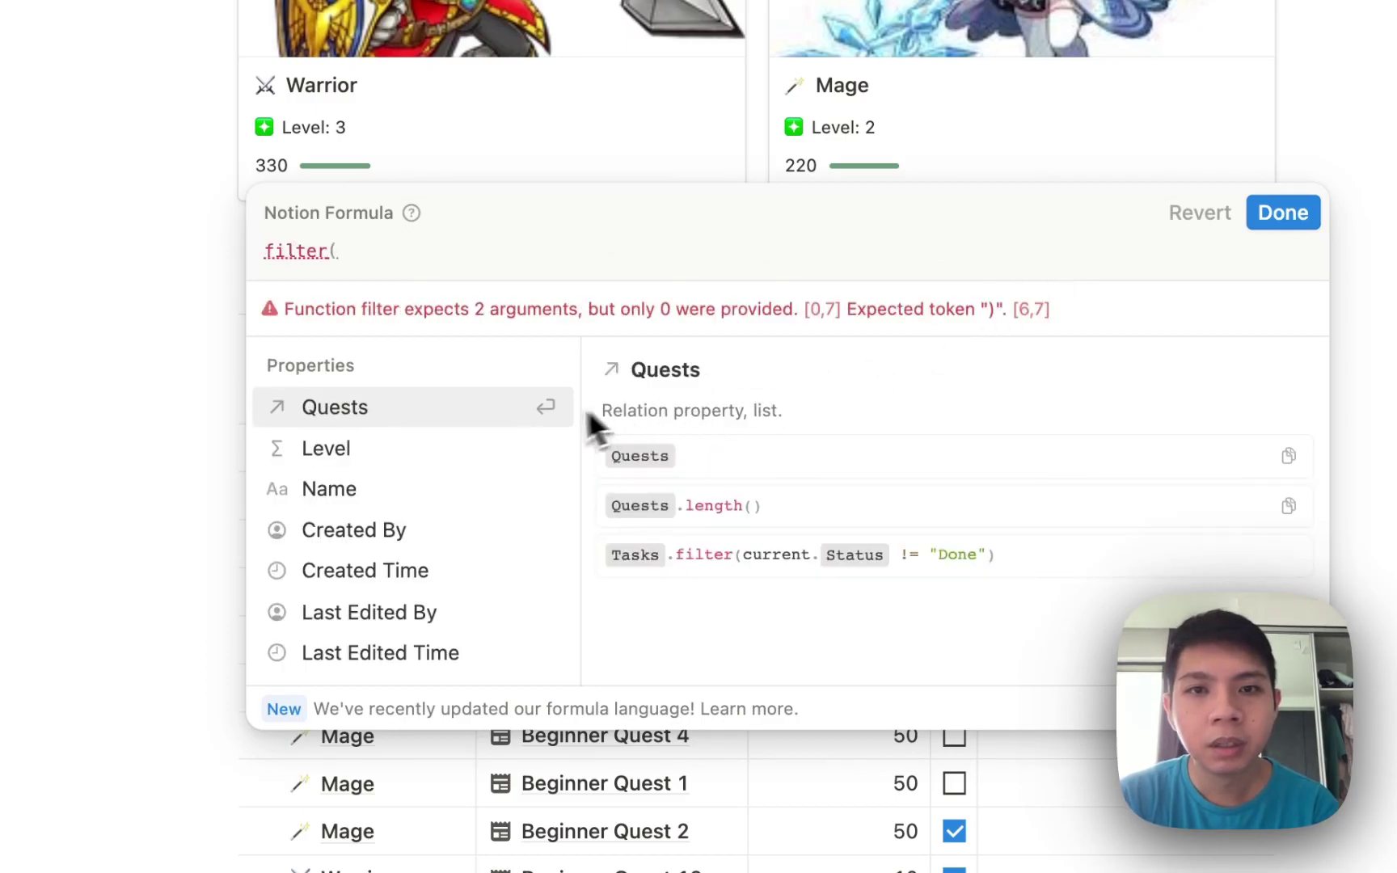
key("BackSpace")
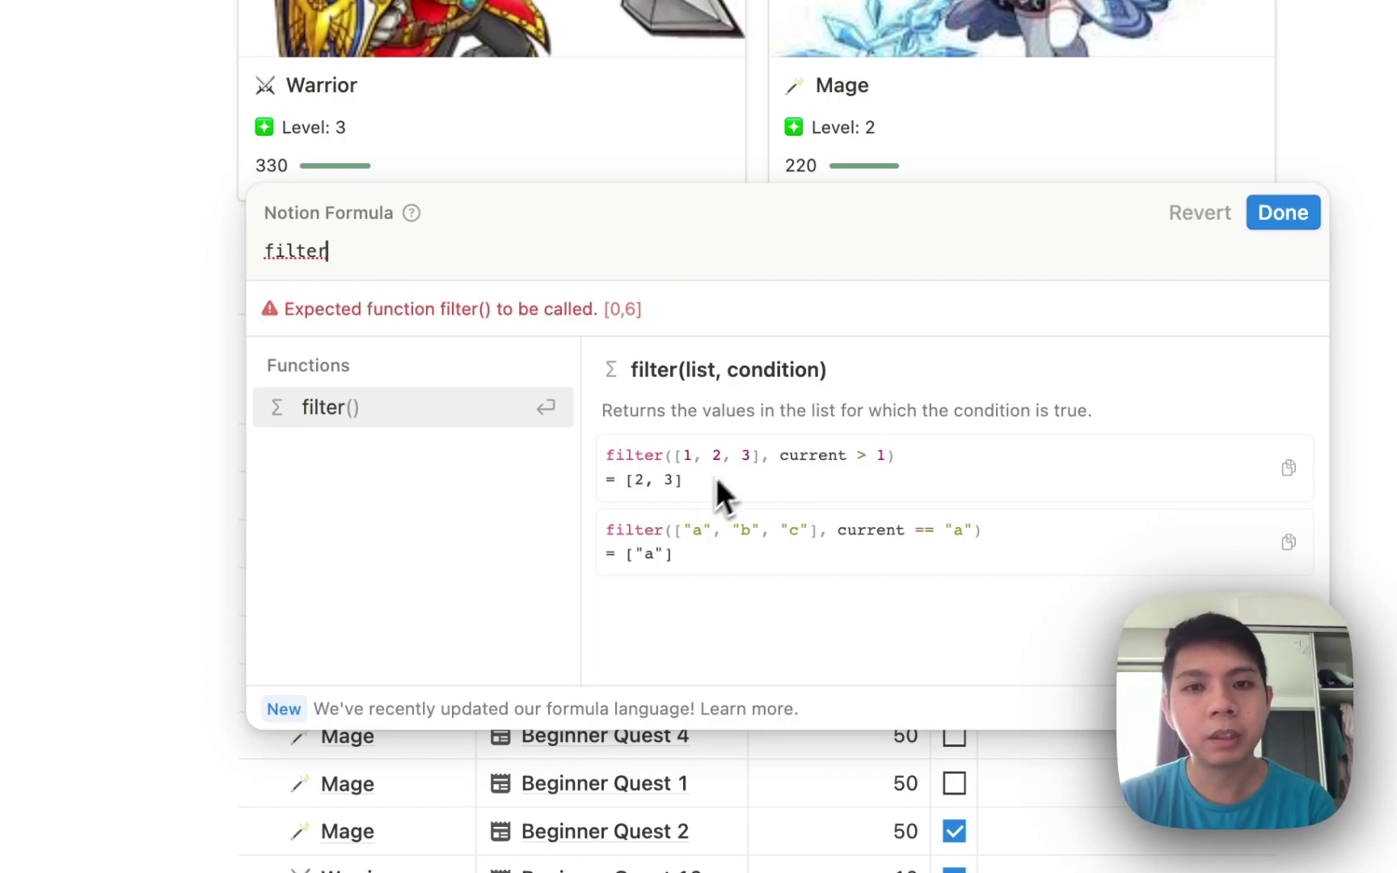
key("ctrl+a")
type("qu")
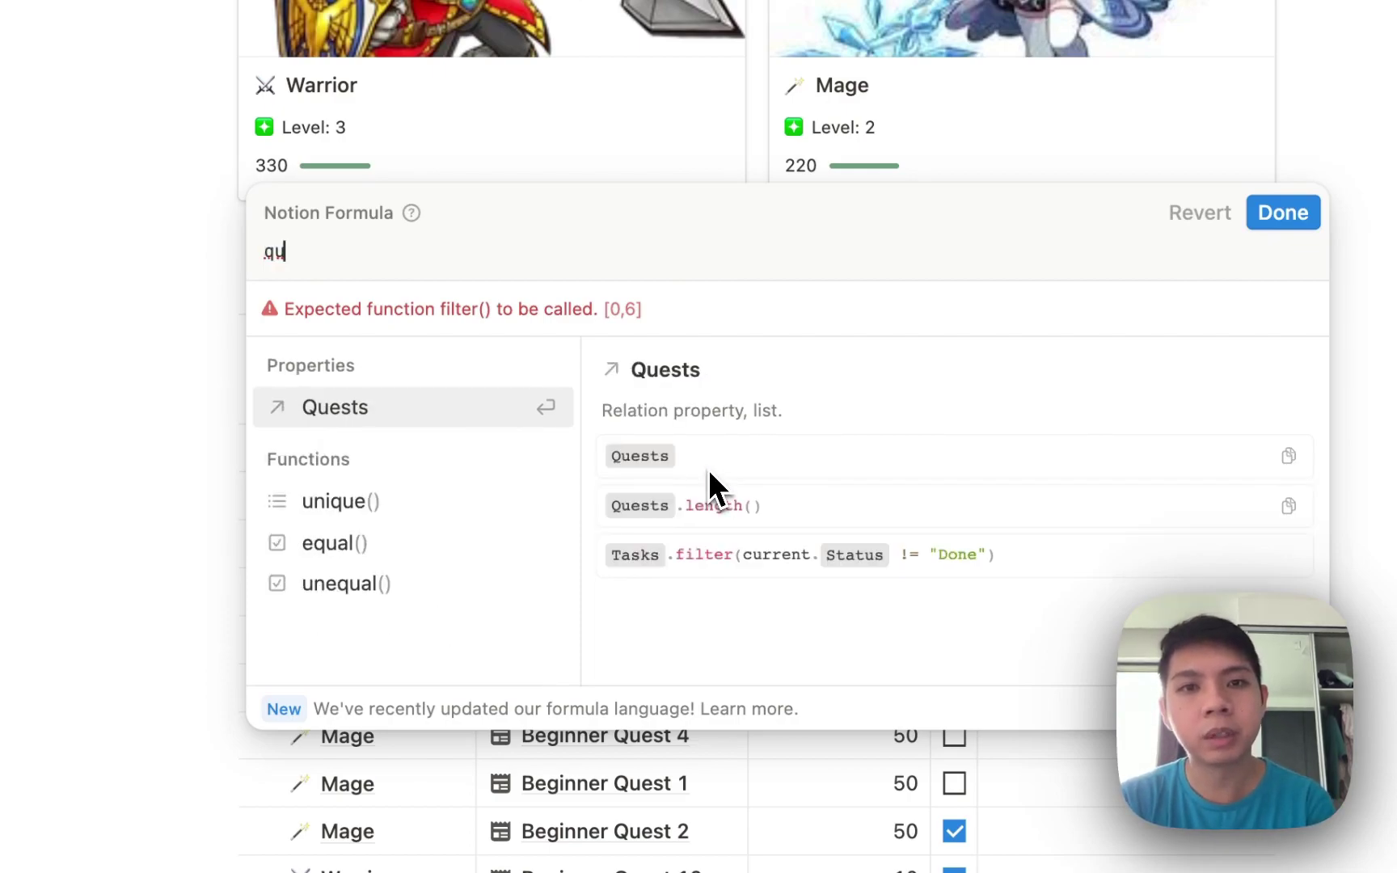
type("e")
key("Return")
type(".fi")
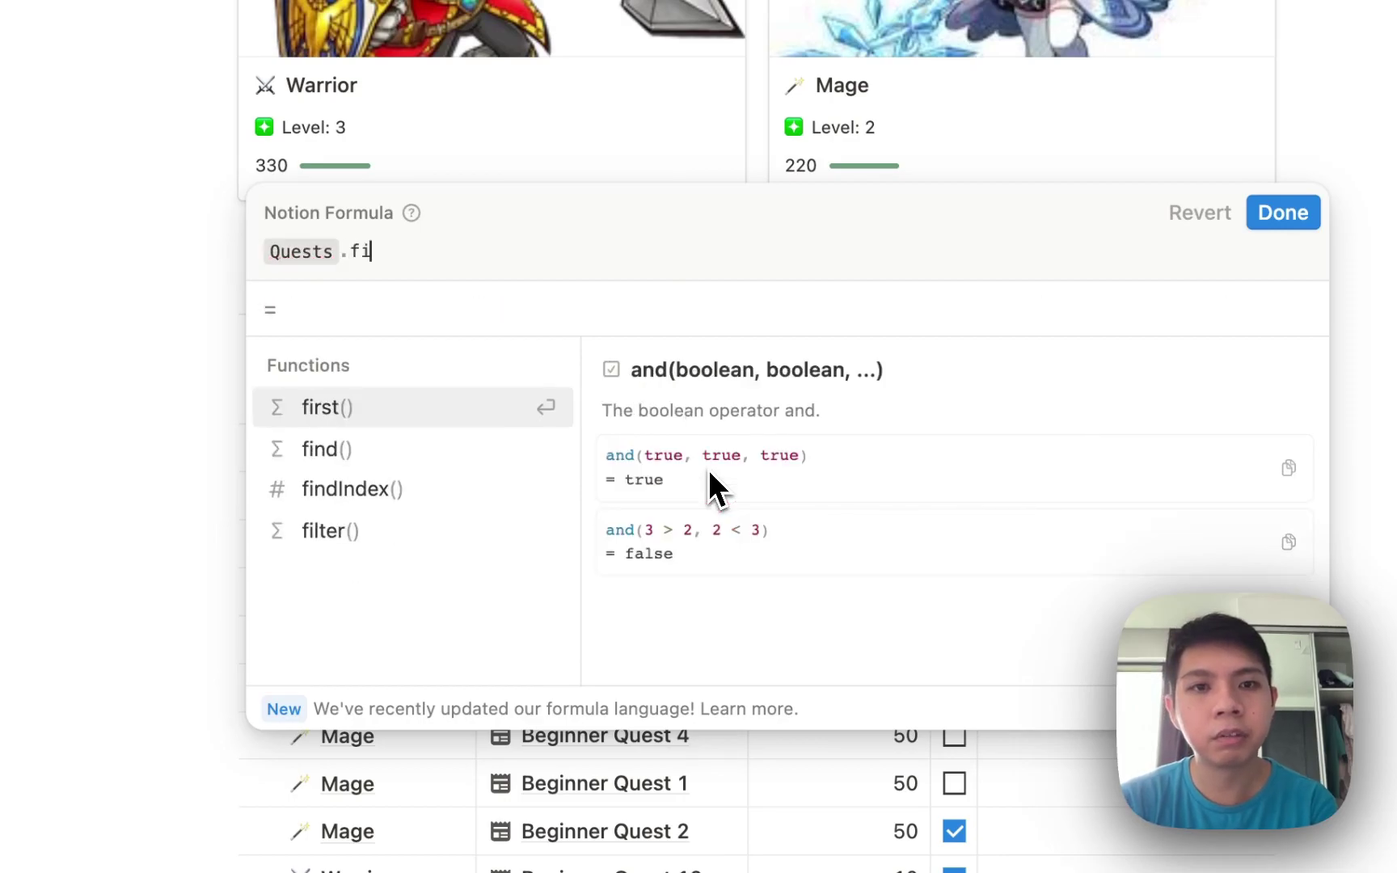
type("lter(")
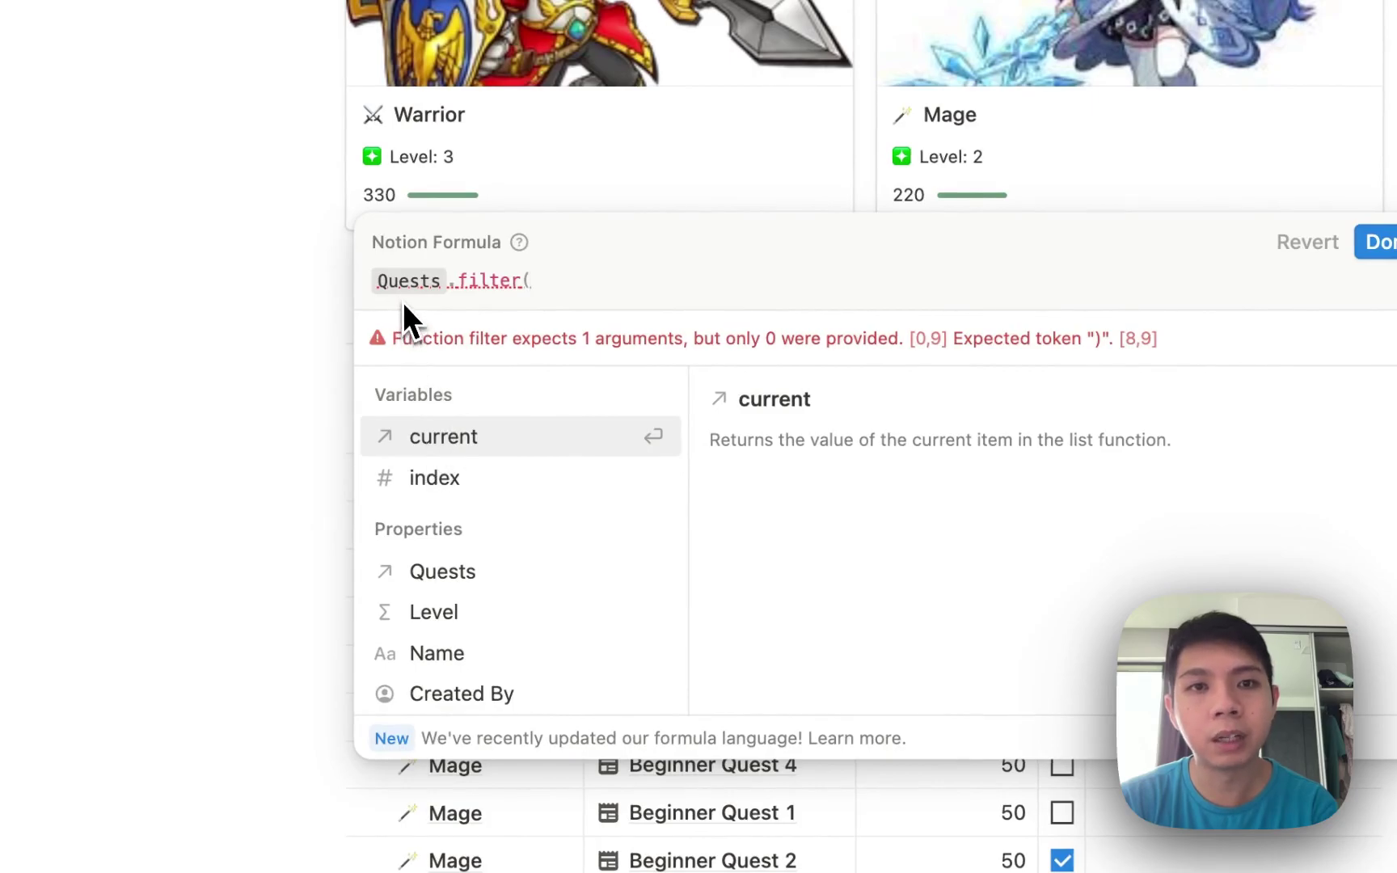
left_click(434, 438)
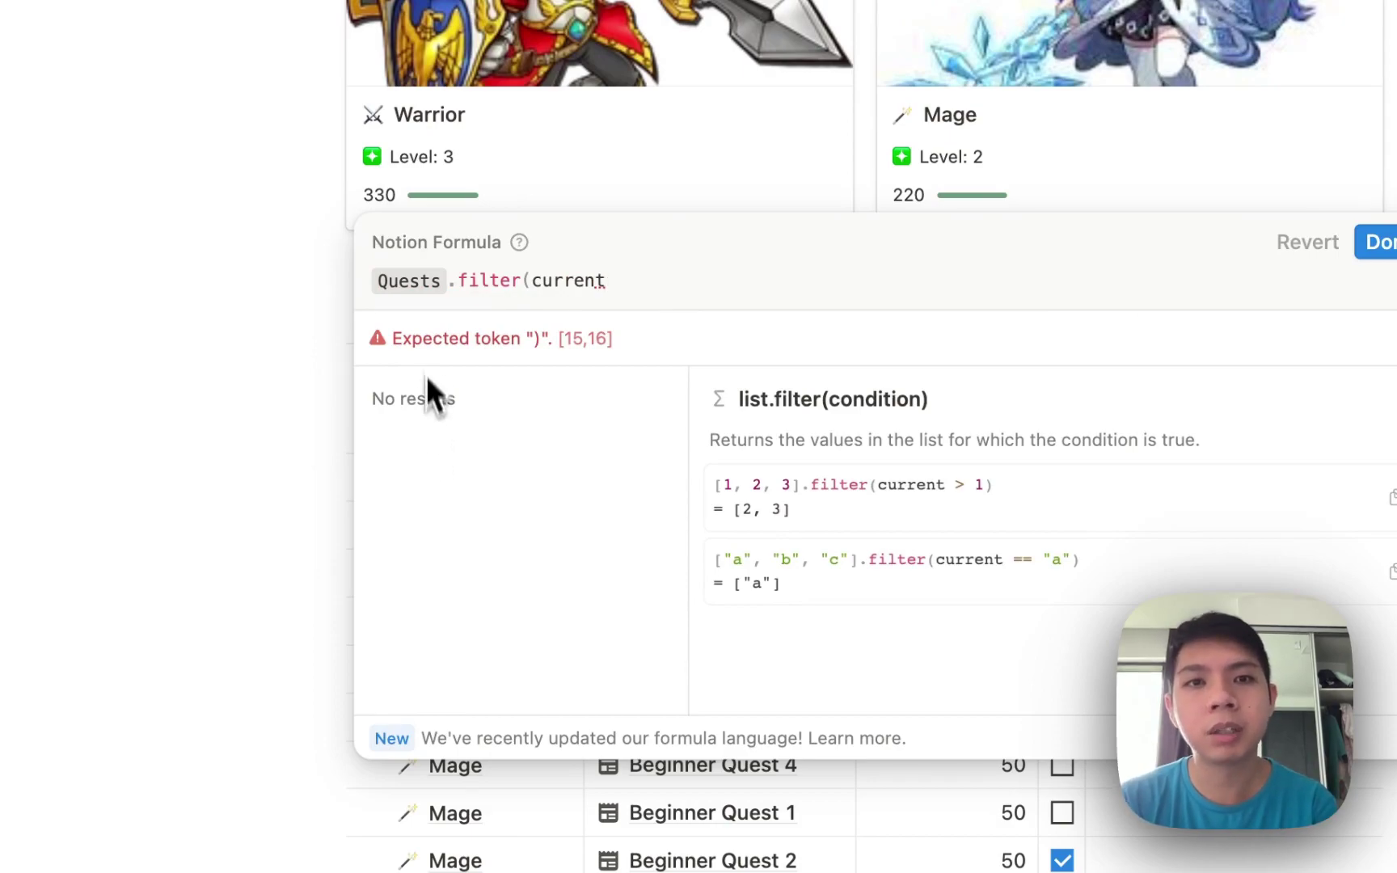
type(",")
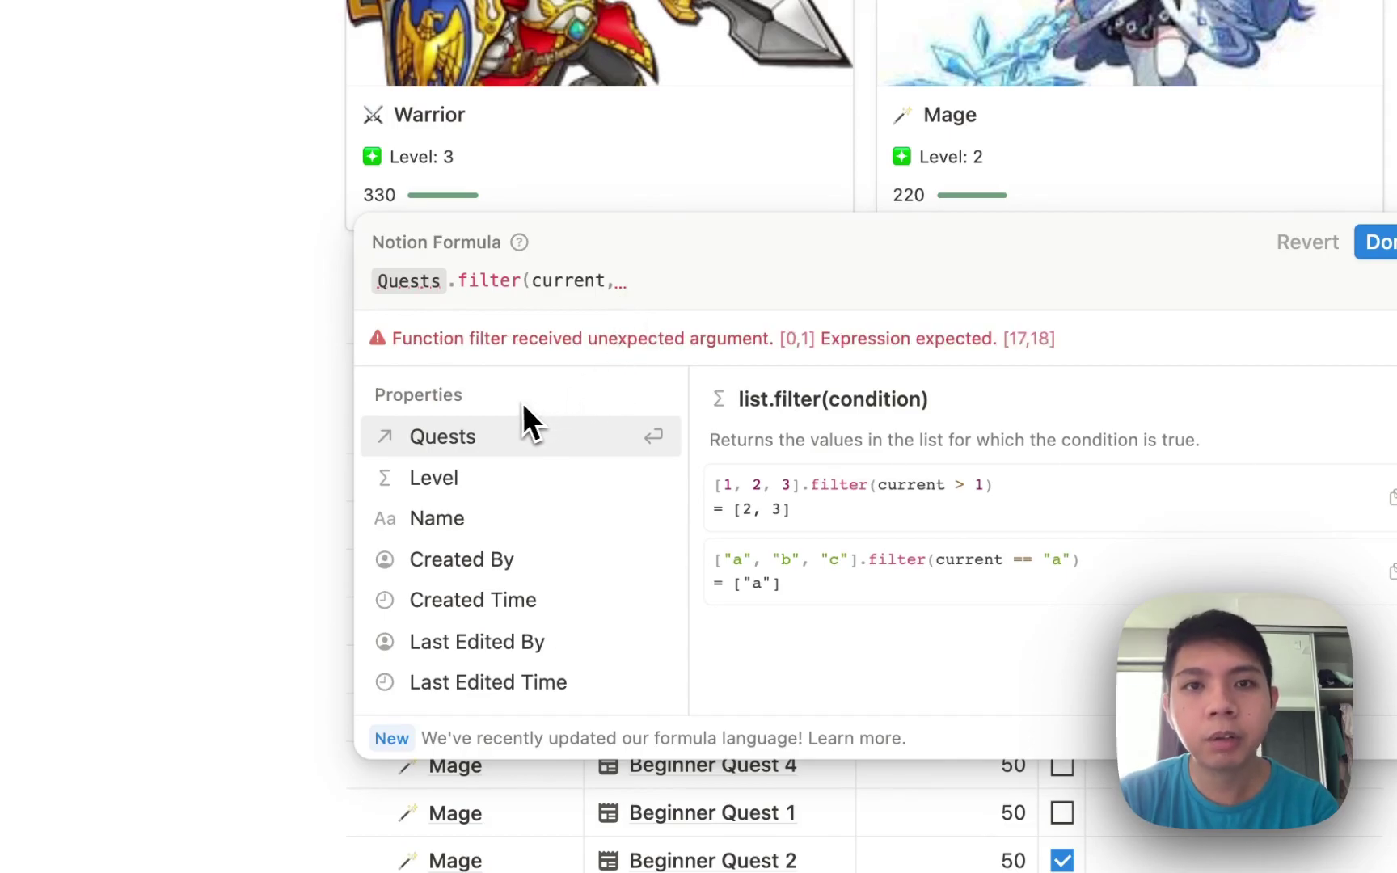
key("BackSpace")
key("BackSpace")
type(".")
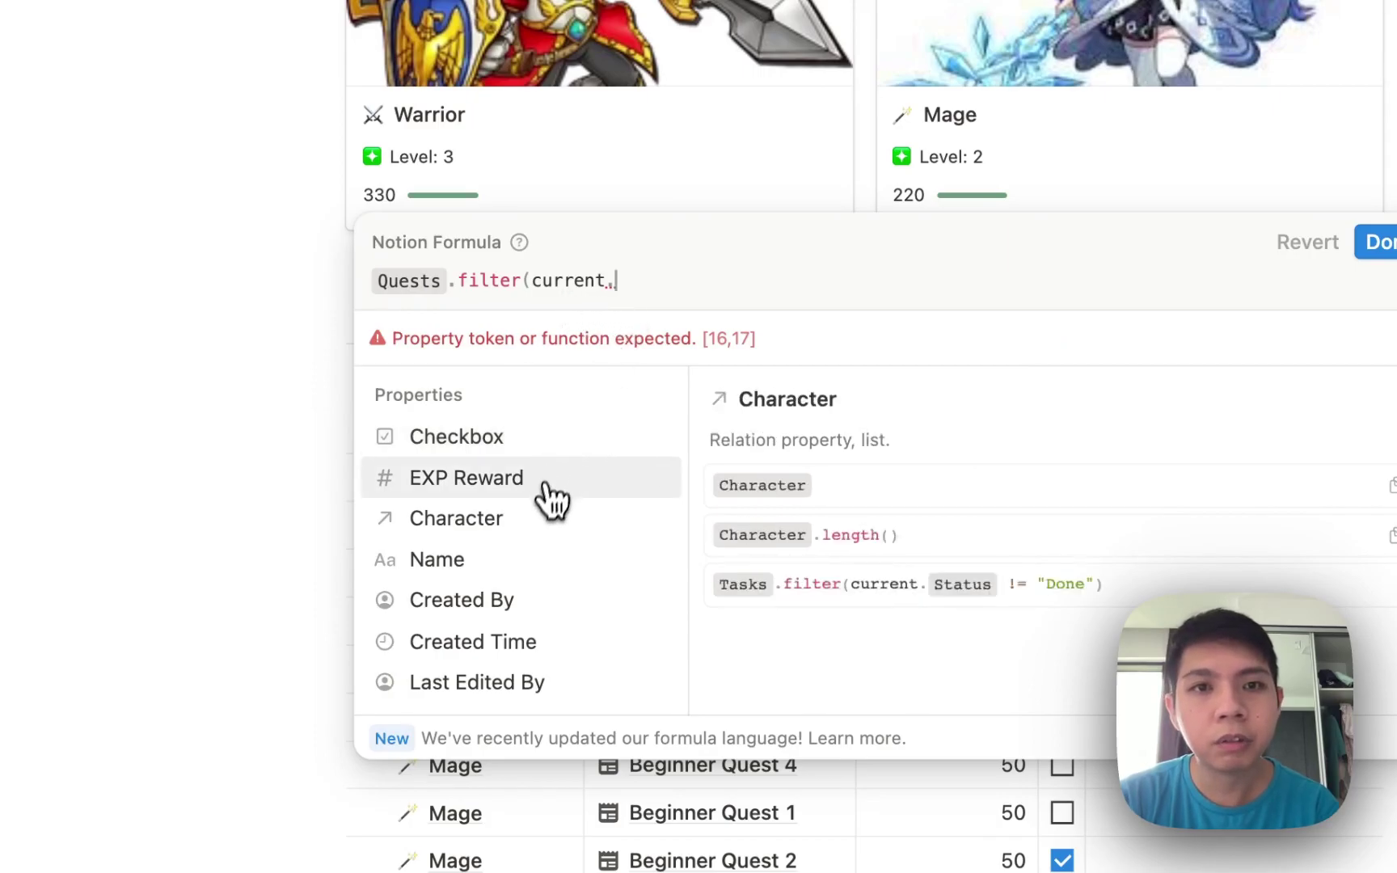
left_click(532, 443)
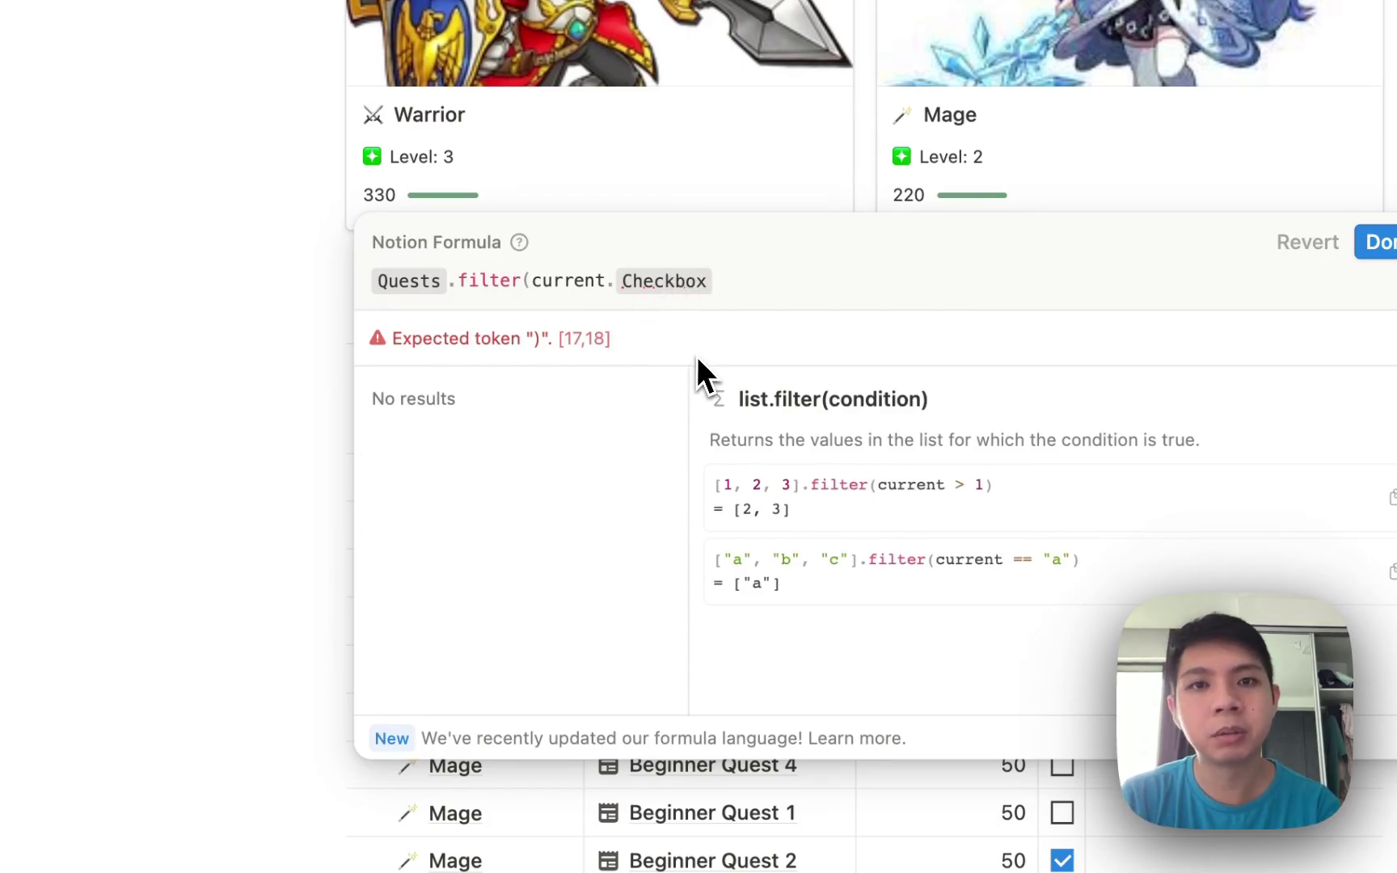
type(" == true)")
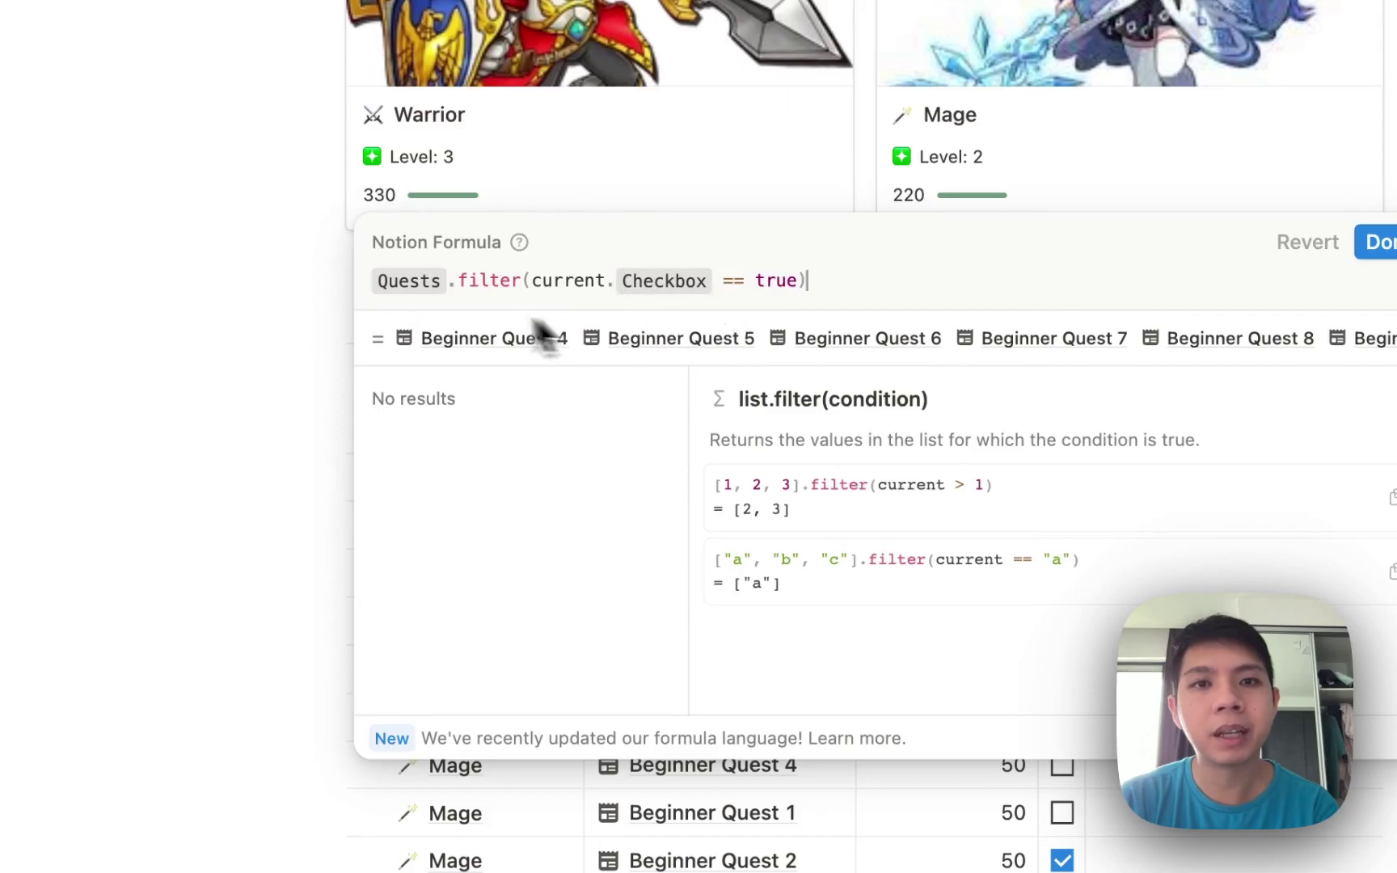
left_click(273, 326)
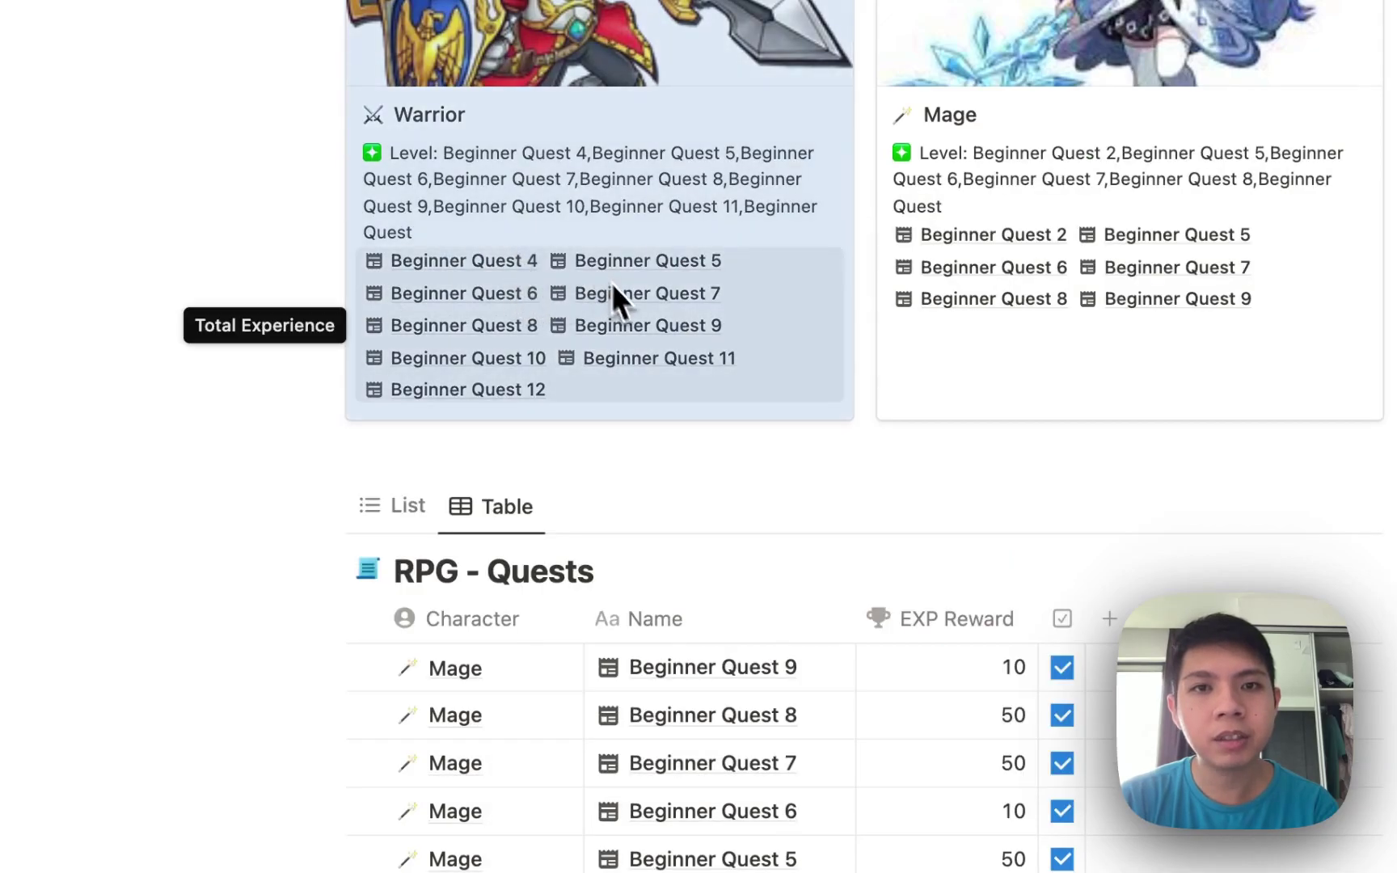
scroll(590, 349, "down", 5)
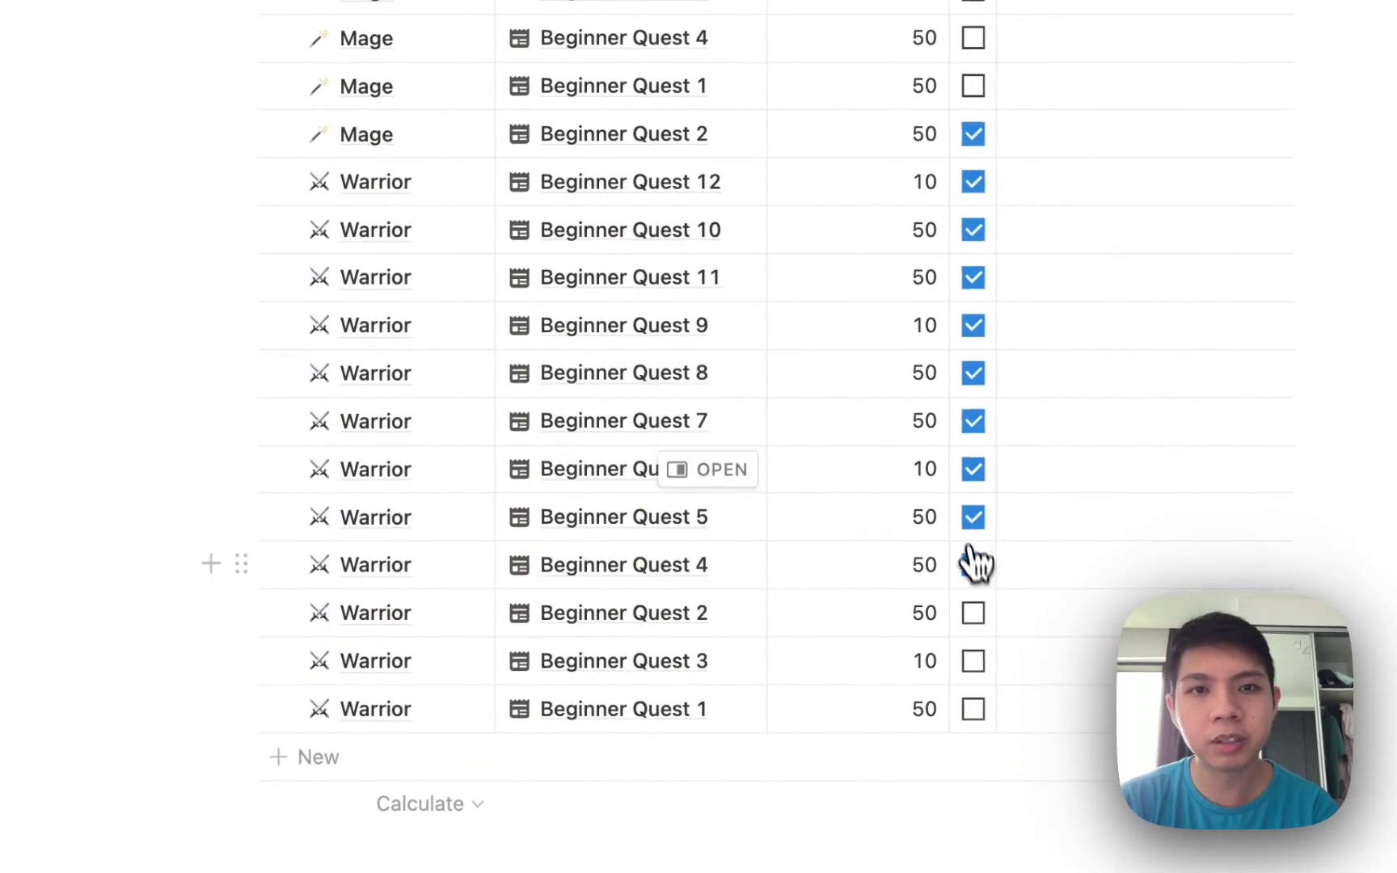
- Untick Warrior Beginner Quests 12, 10, 11, 9, 8, 7, 6 and 5, leaving only Quest 4
left_click(968, 390)
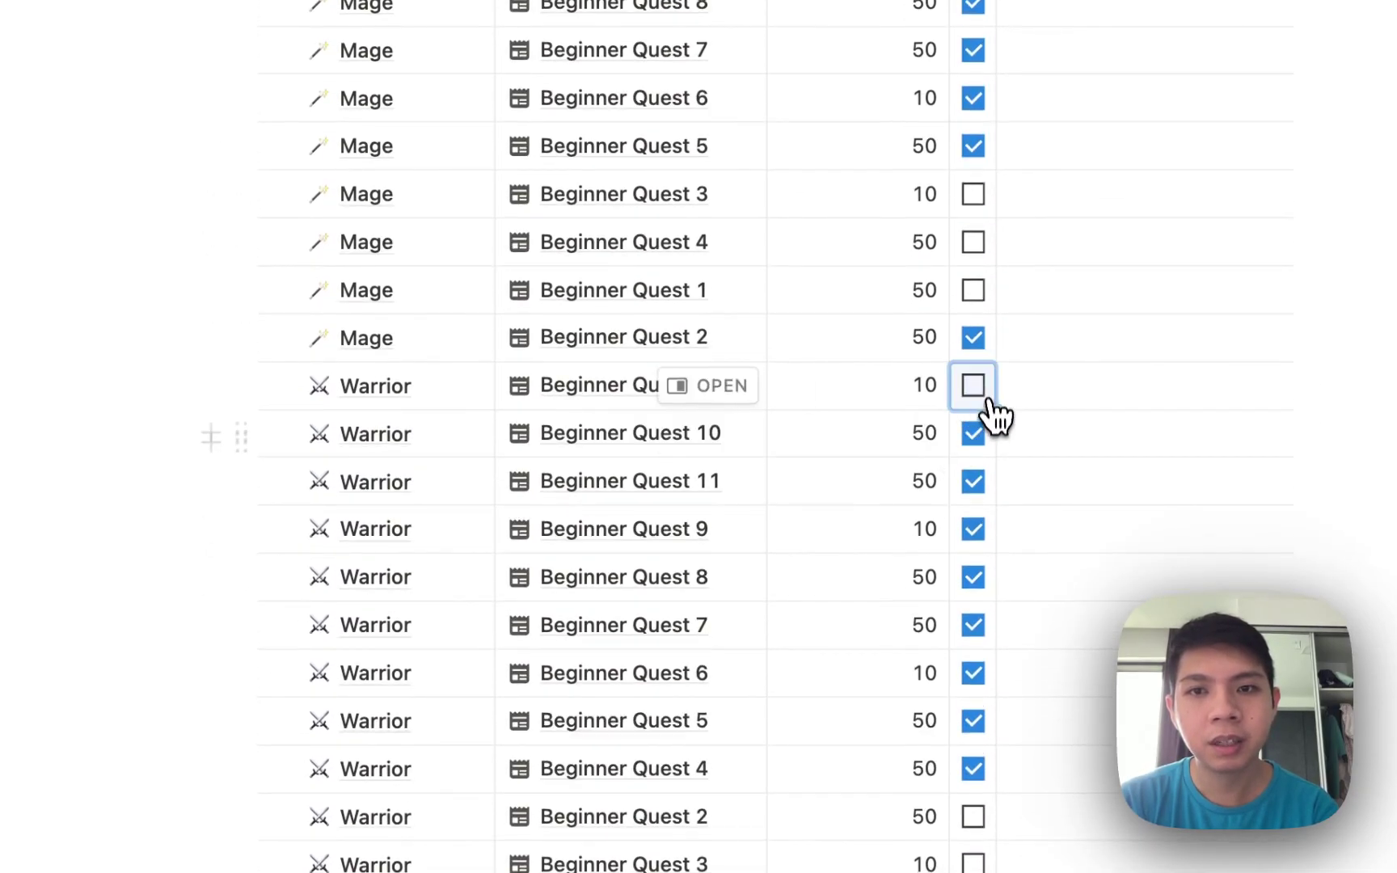
left_click(978, 440)
left_click(980, 483)
left_click(987, 534)
left_click(986, 579)
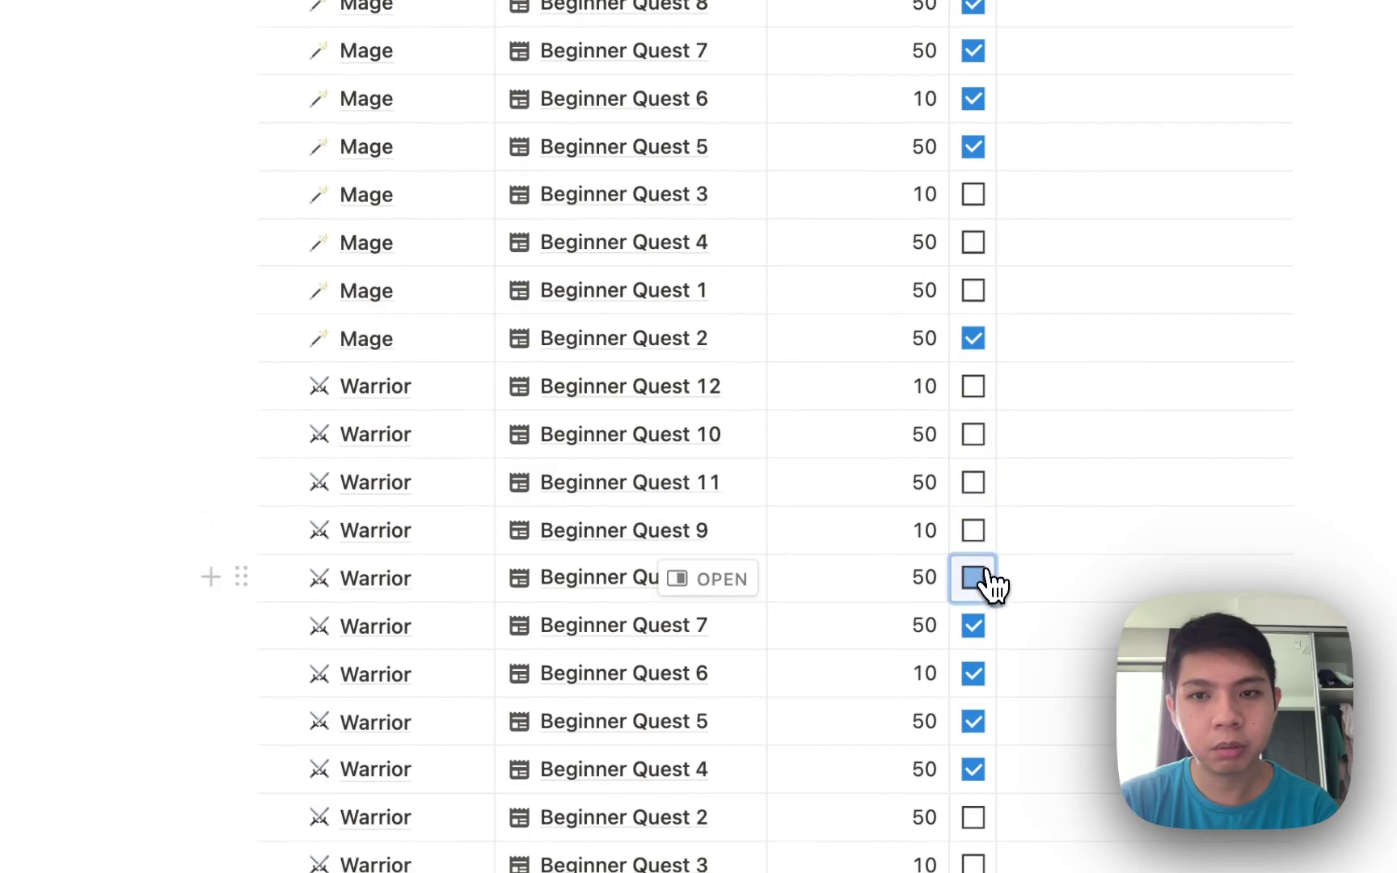
left_click(985, 627)
left_click(986, 674)
left_click(986, 720)
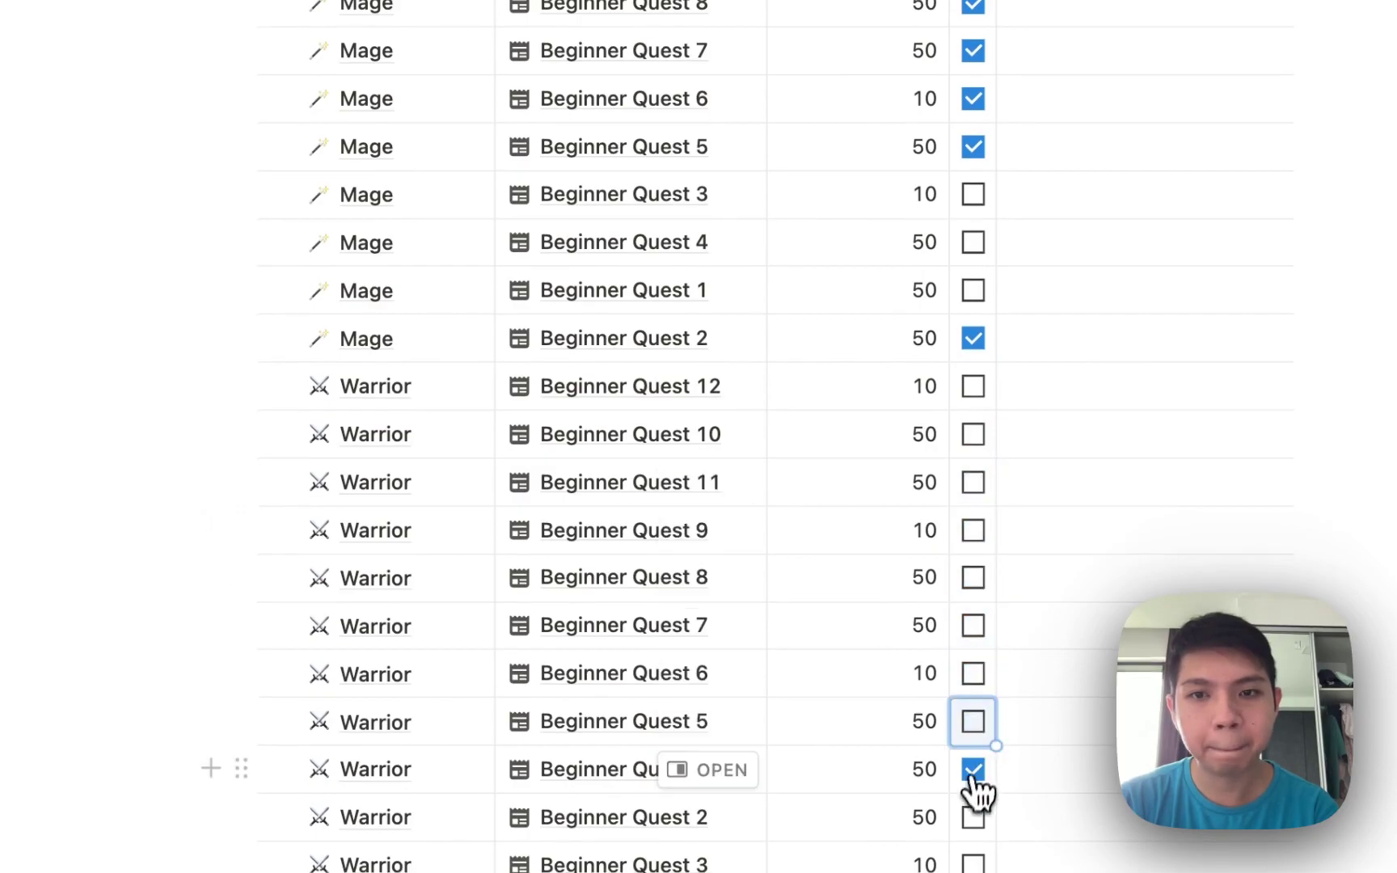
scroll(913, 713, "up", 3)
scroll(753, 524, "up", 5)
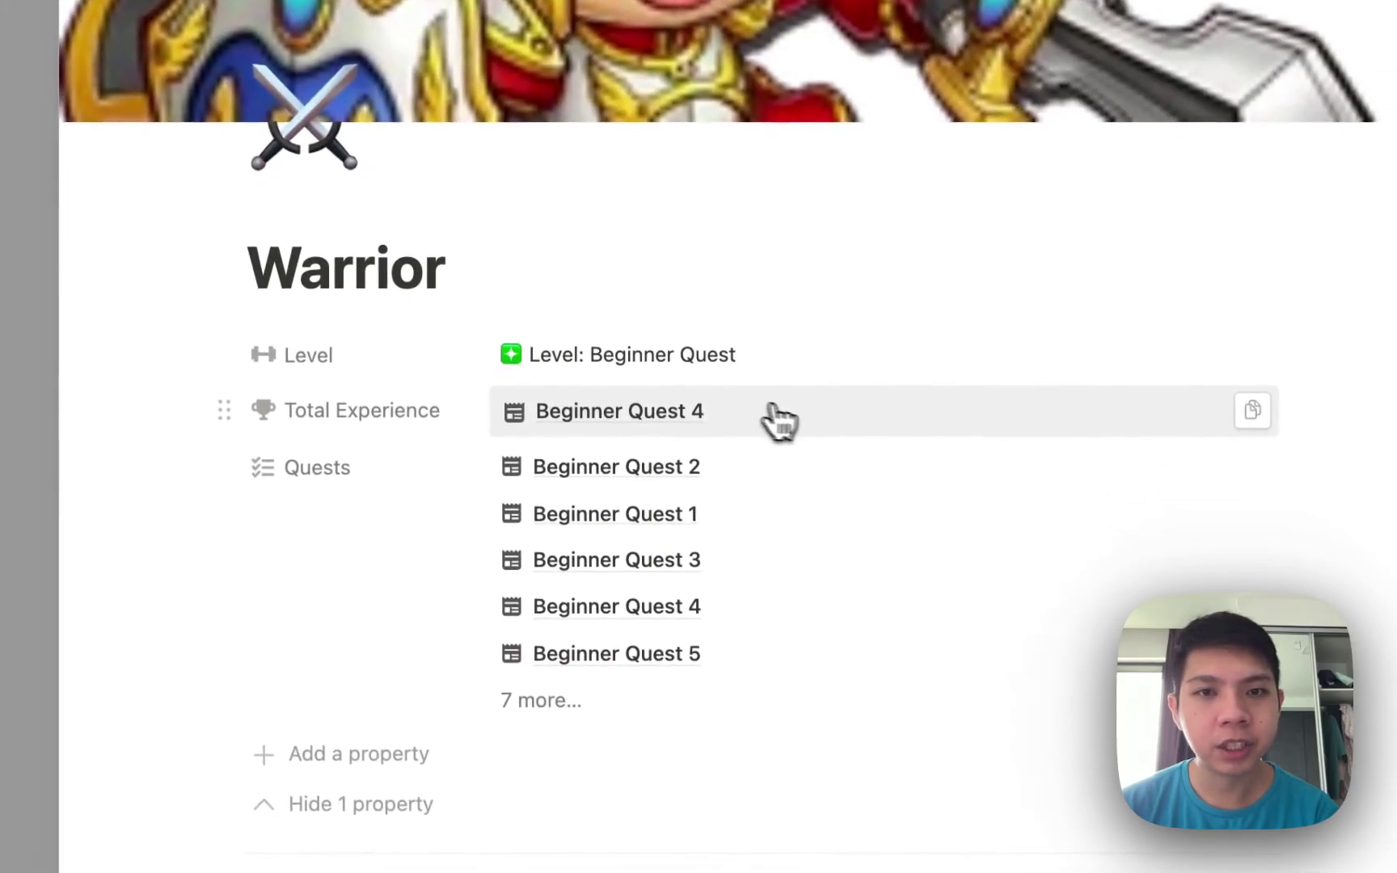
- Append .map(current.EXP Reward) to the Warrior's Total Experience filter and apply it
left_click(835, 426)
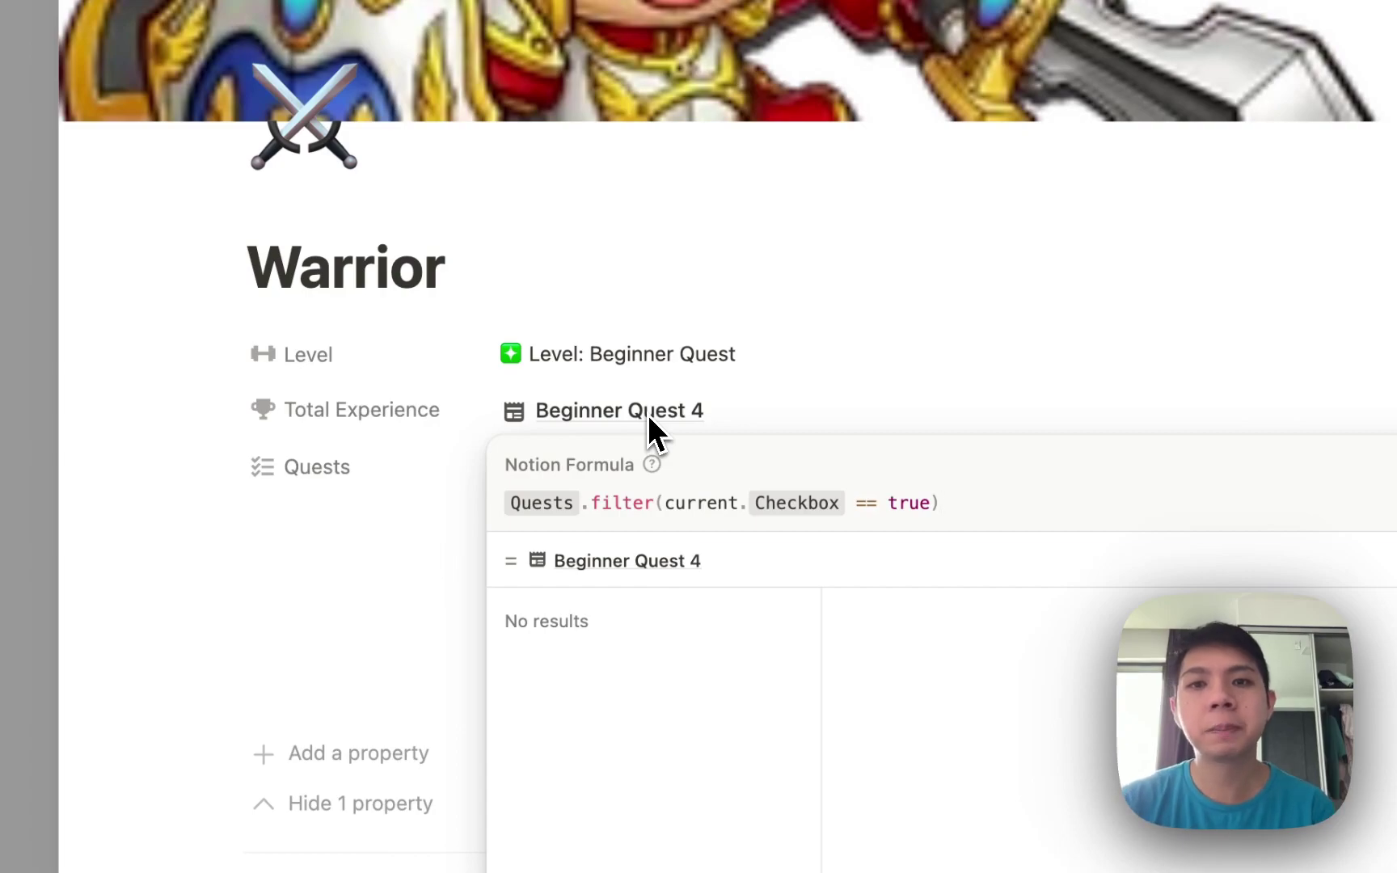
type(".")
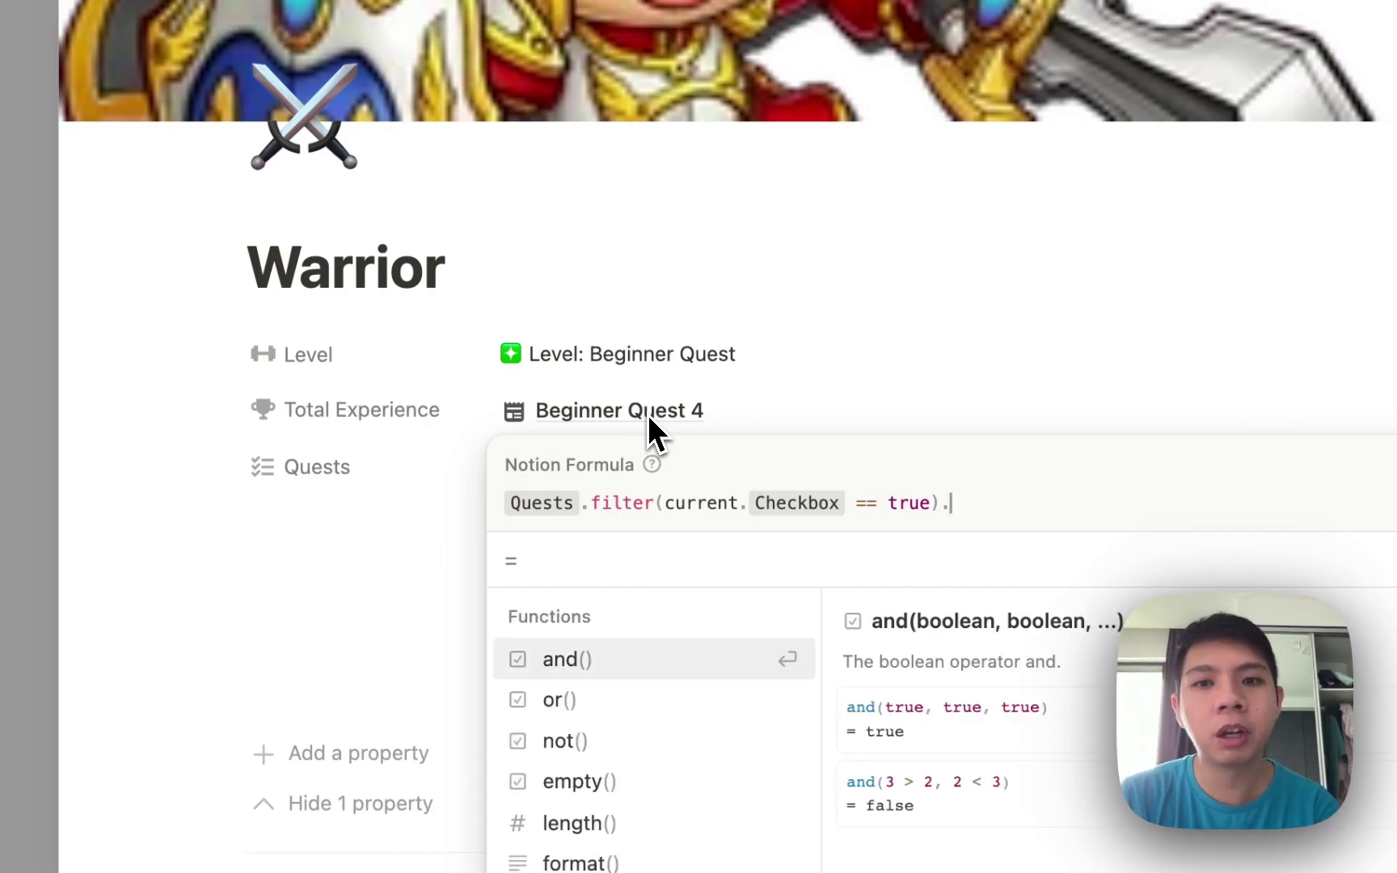
type("e")
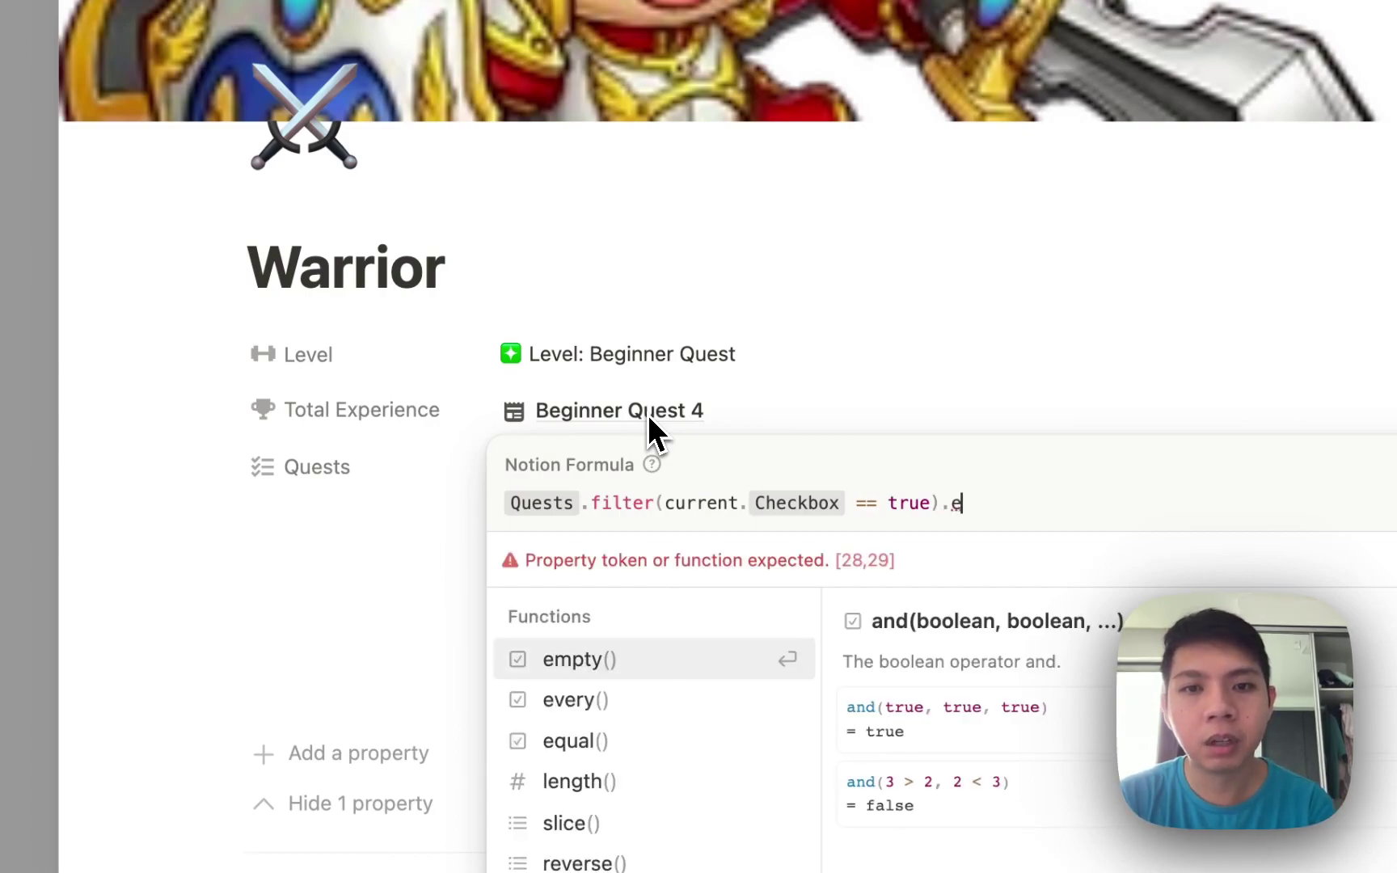
type("xp")
key("BackSpace")
key("BackSpace")
key("BackSpace")
type("mapa")
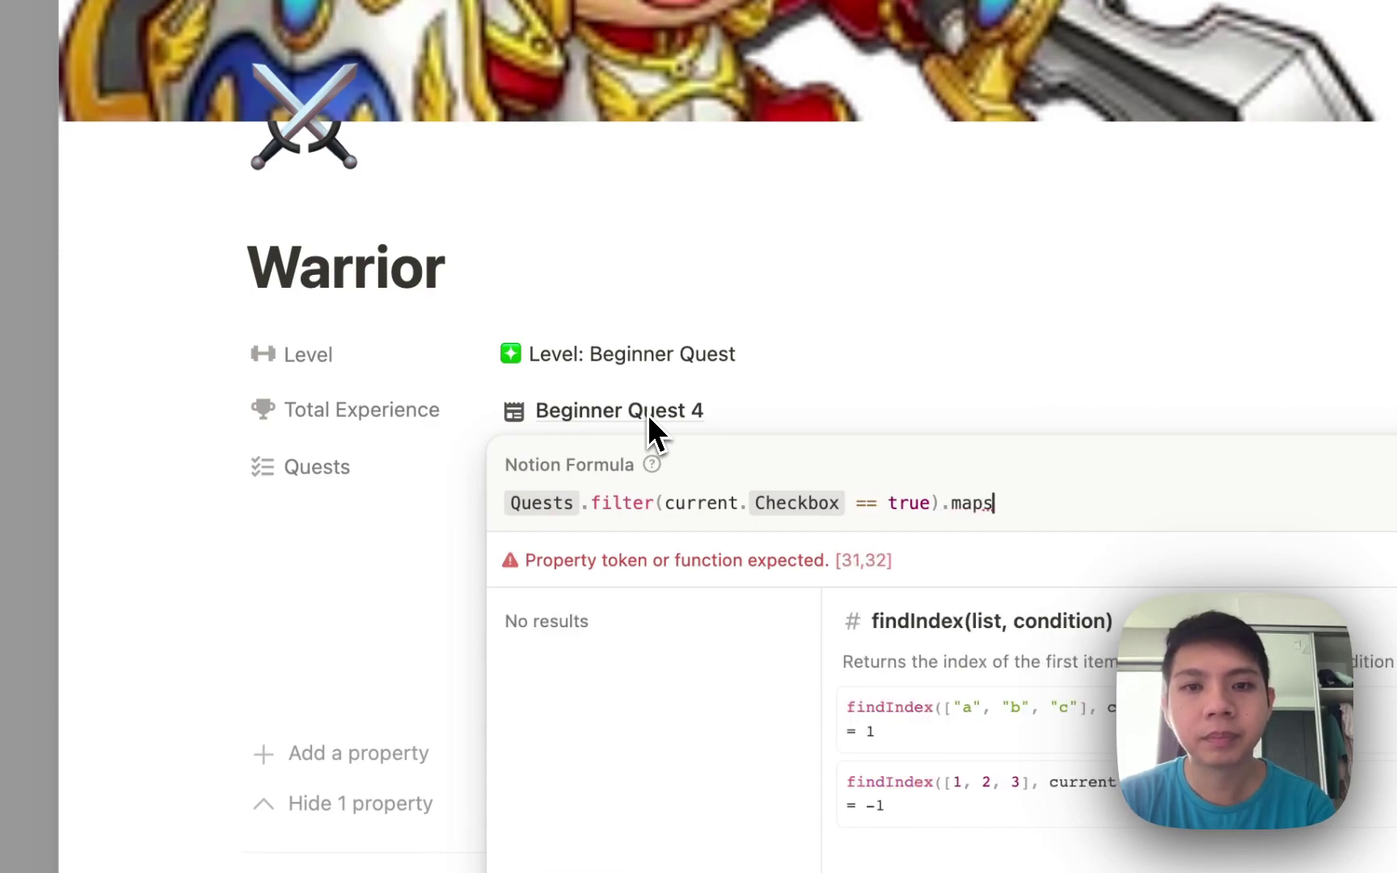
key("BackSpace")
type("(")
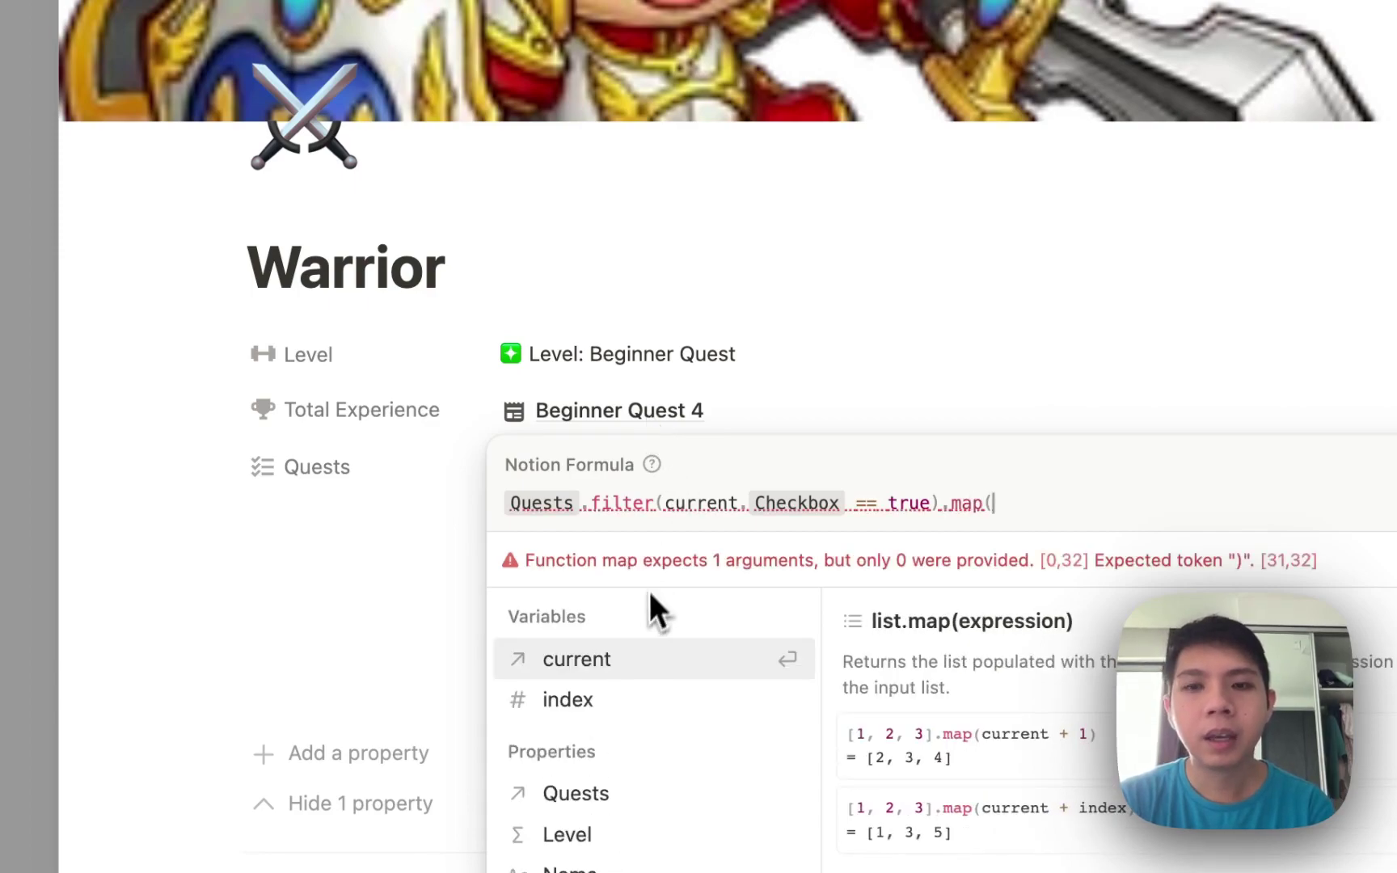
left_click(636, 655)
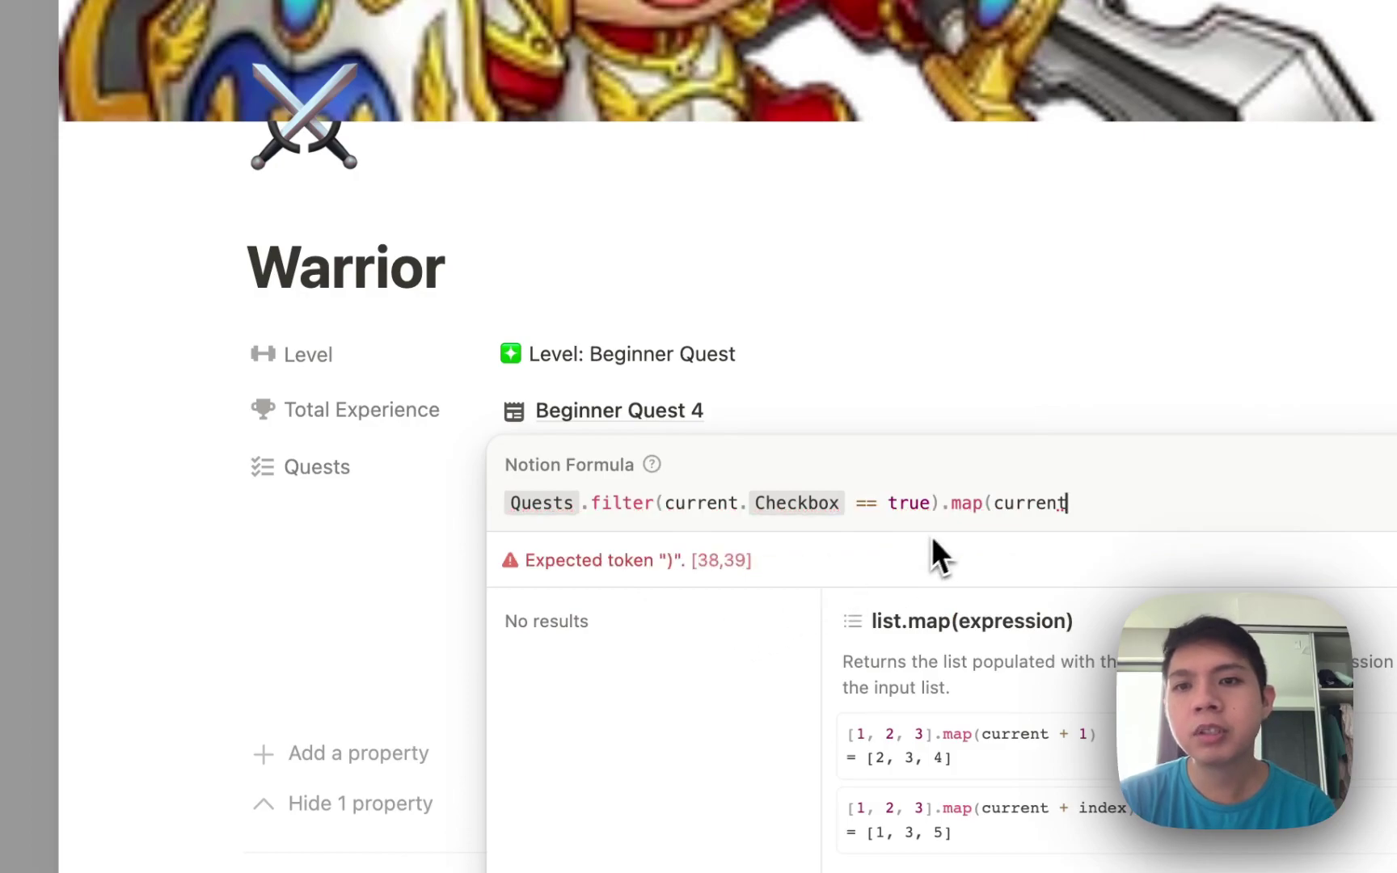
key("BackSpace")
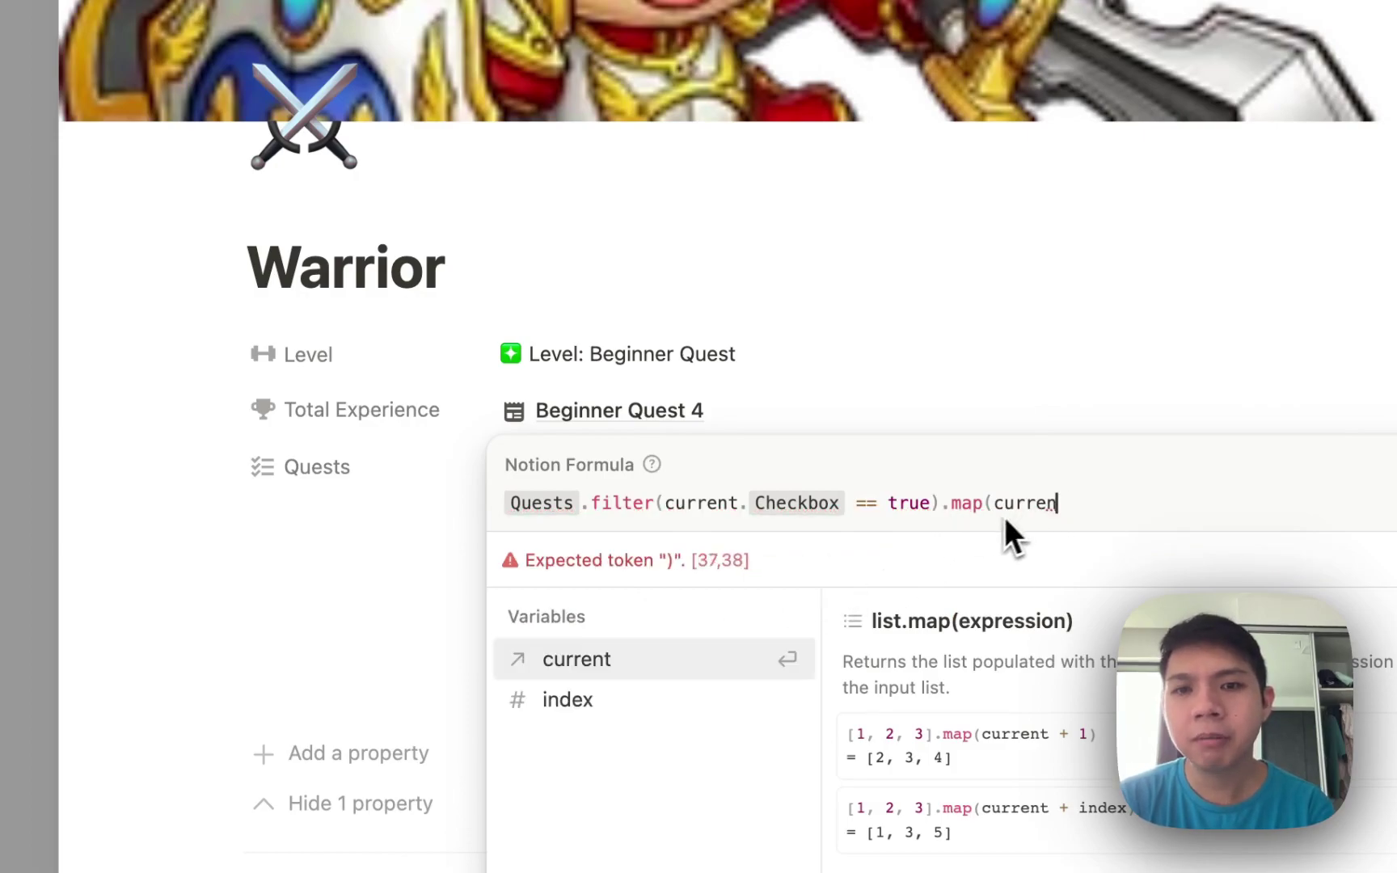
key("BackSpace")
key("BackSpace")
key("BackSpace")
key("BackSpace")
key("BackSpace")
key("BackSpace")
key("BackSpace")
key("BackSpace")
key("BackSpace")
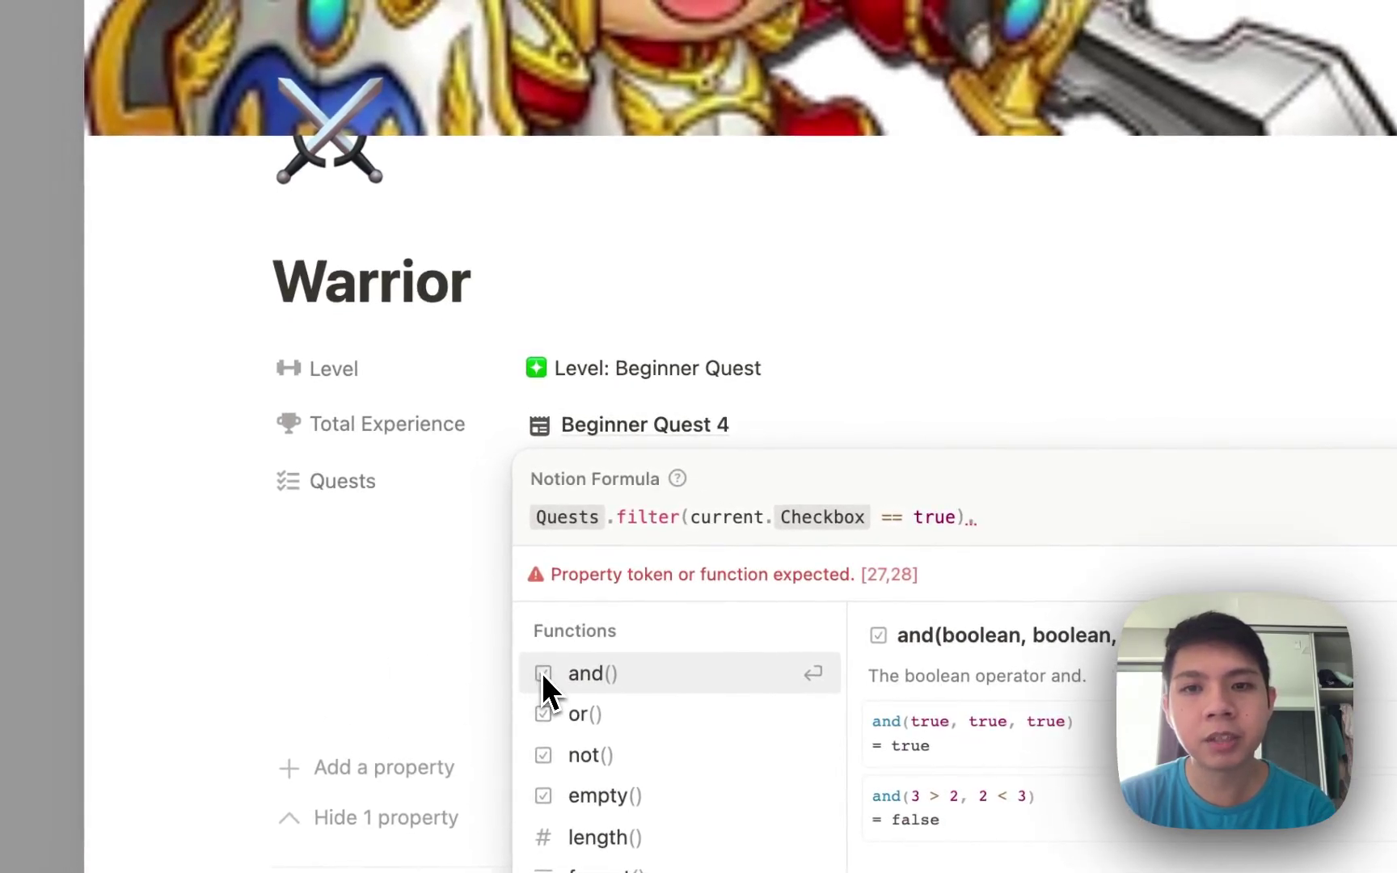
type("map")
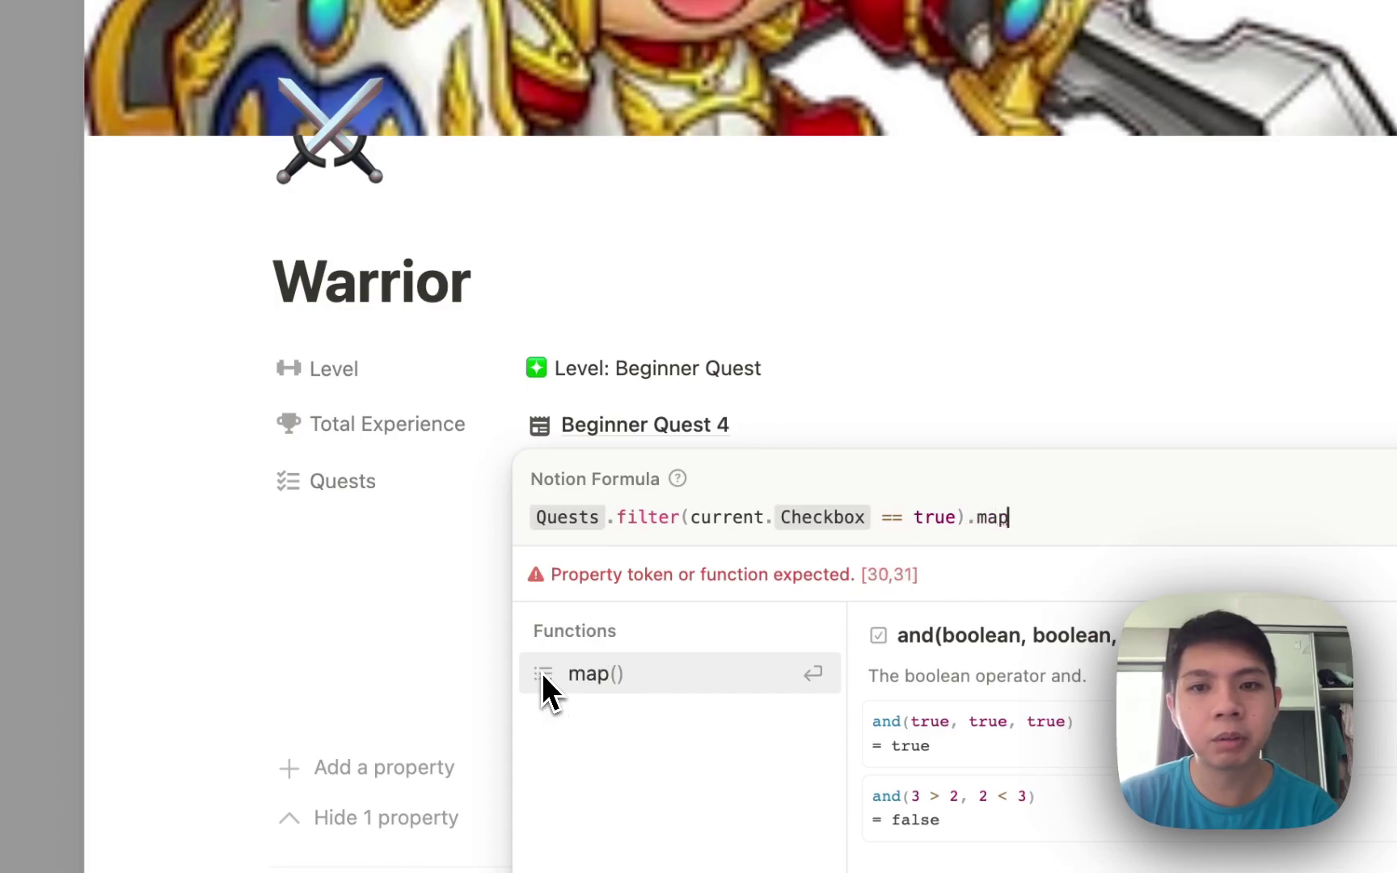
type("(")
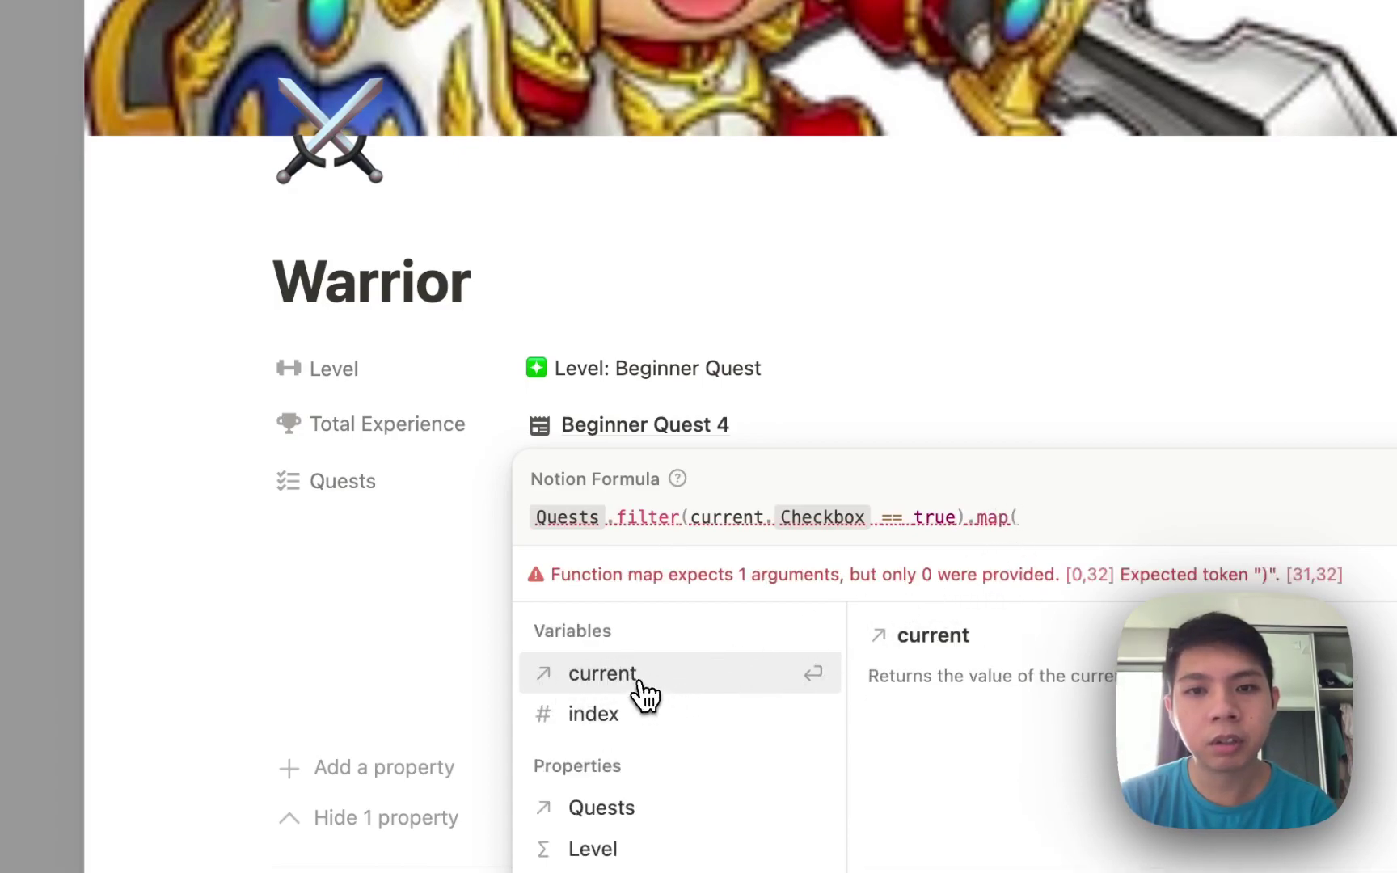
left_click(634, 677)
type(".")
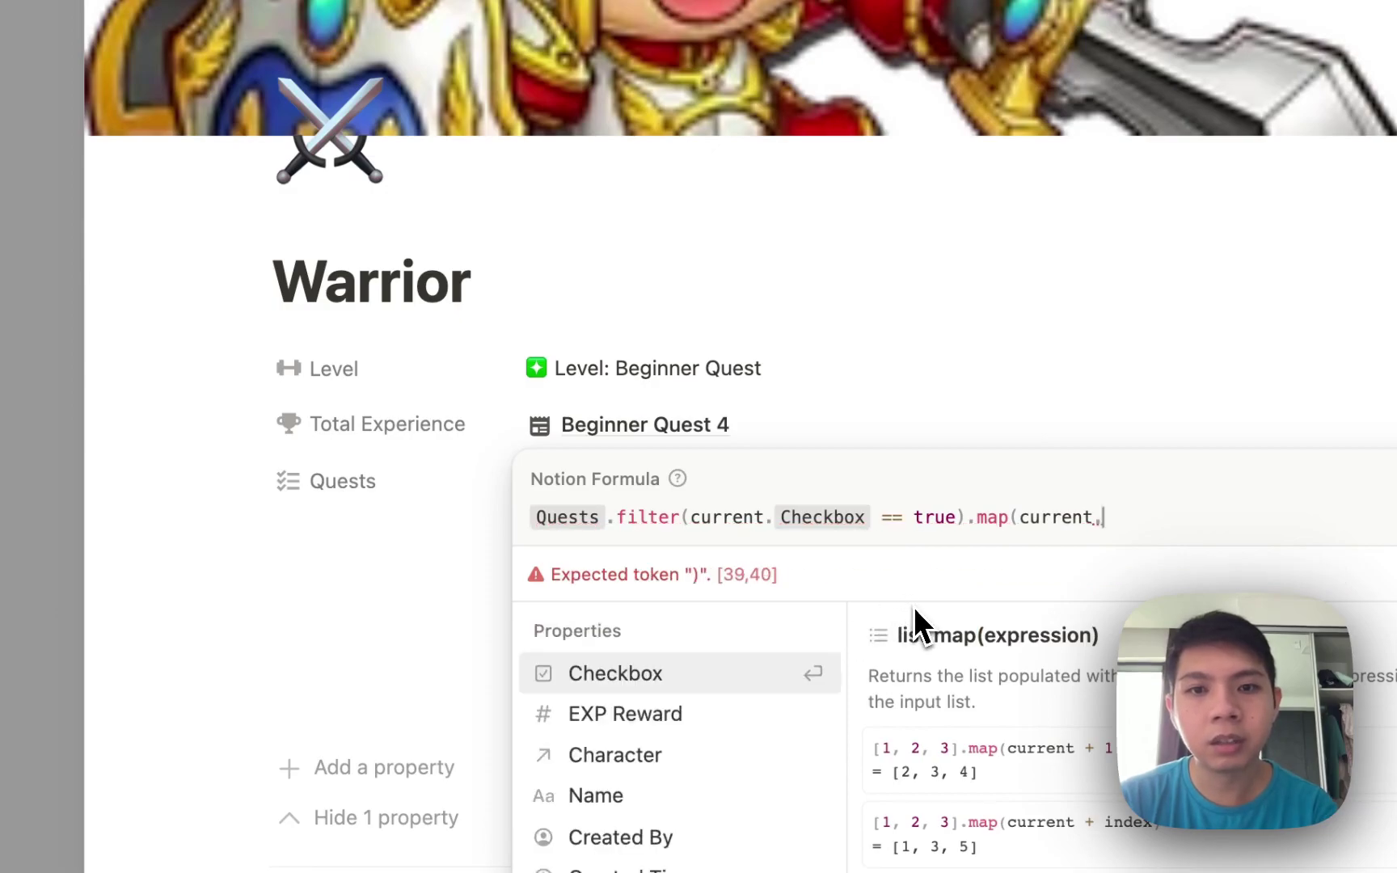
left_click(706, 726)
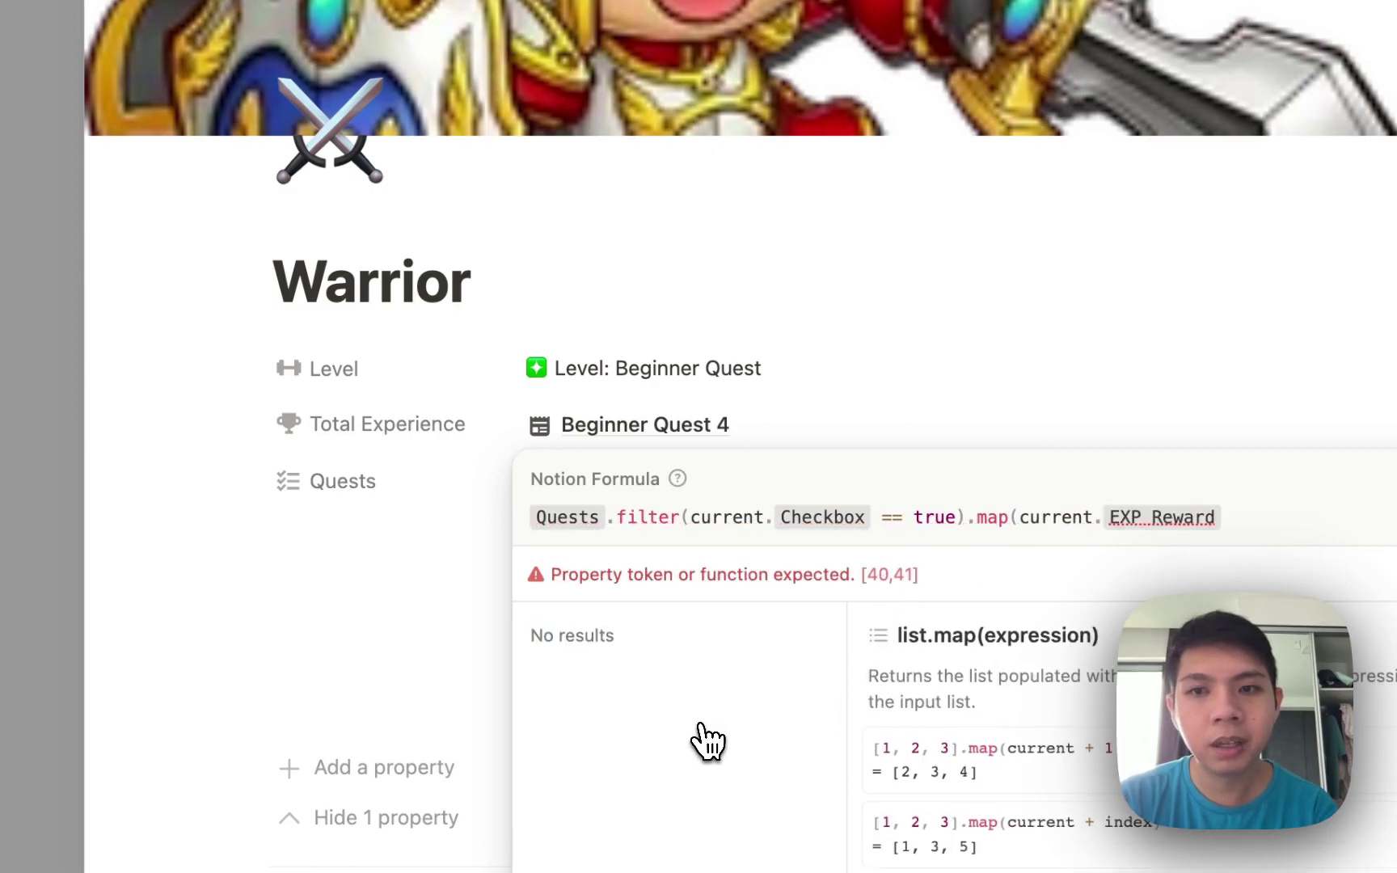
type(")")
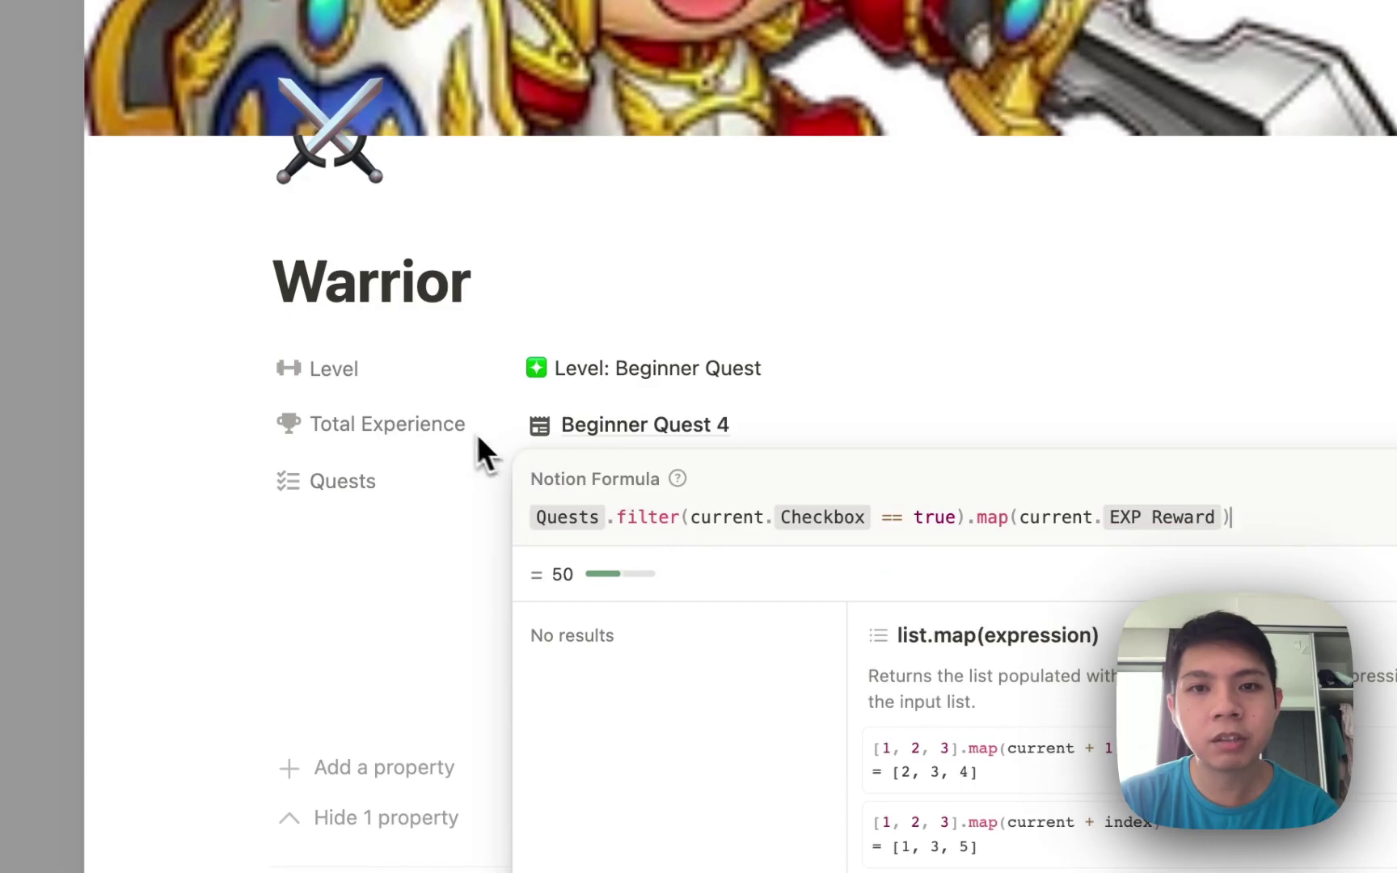
left_click(531, 427)
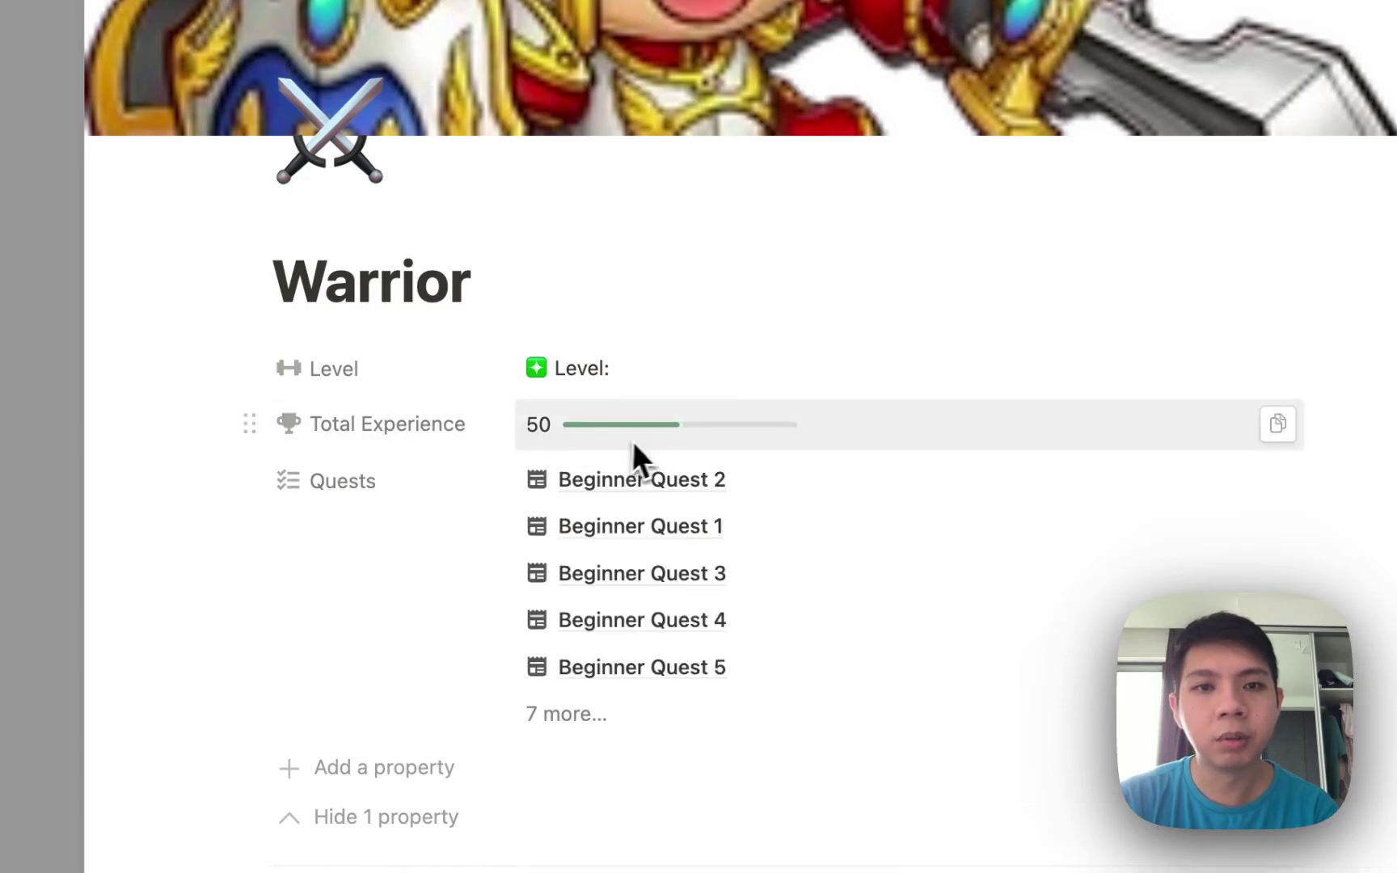
mouse_move(620, 425)
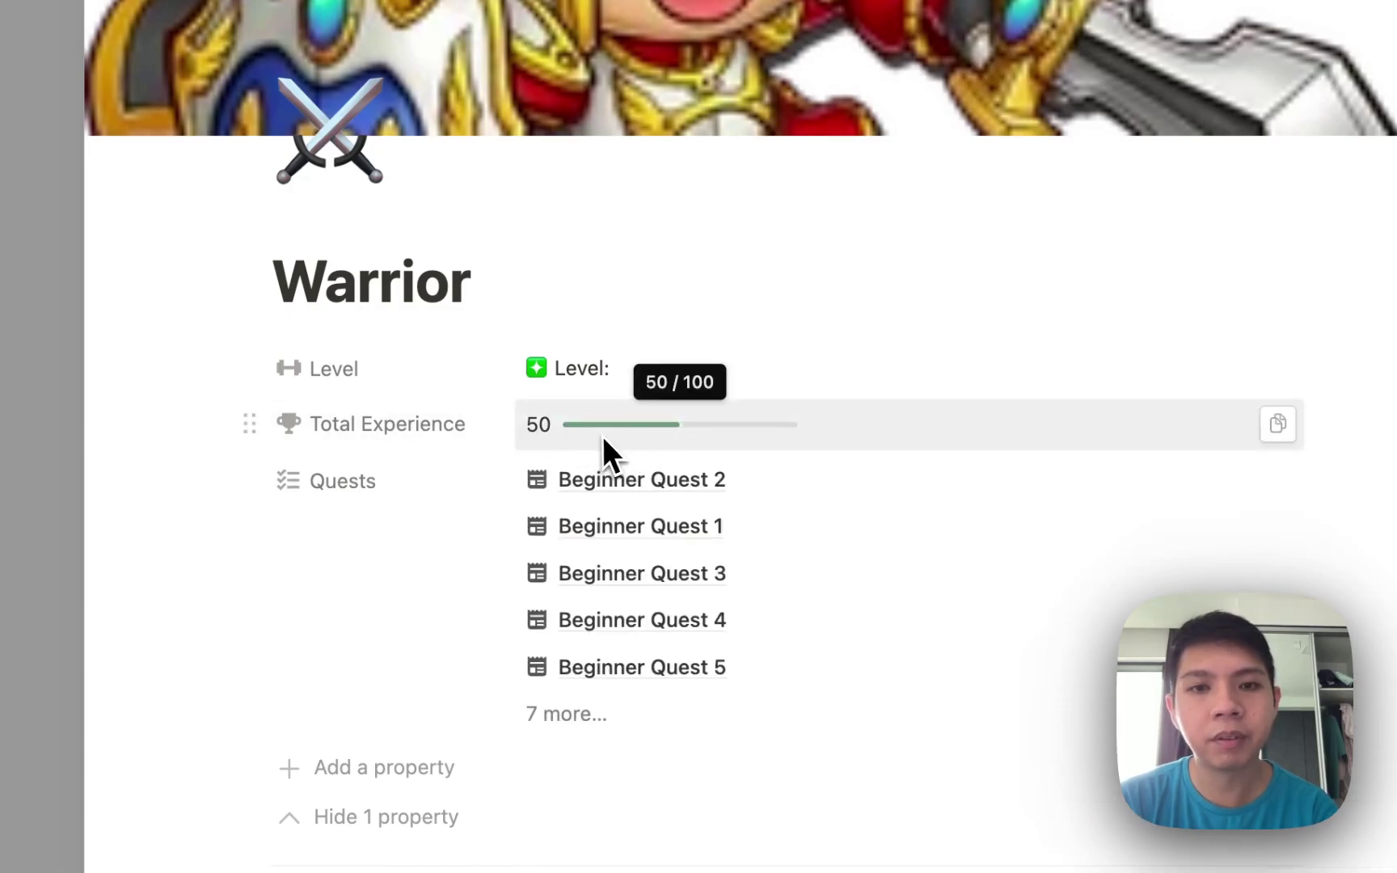
scroll(608, 436, "down", 3)
- Back in the RPG - Quests table, tick Warrior Beginner Quests 10, 11 and 9
key("Escape")
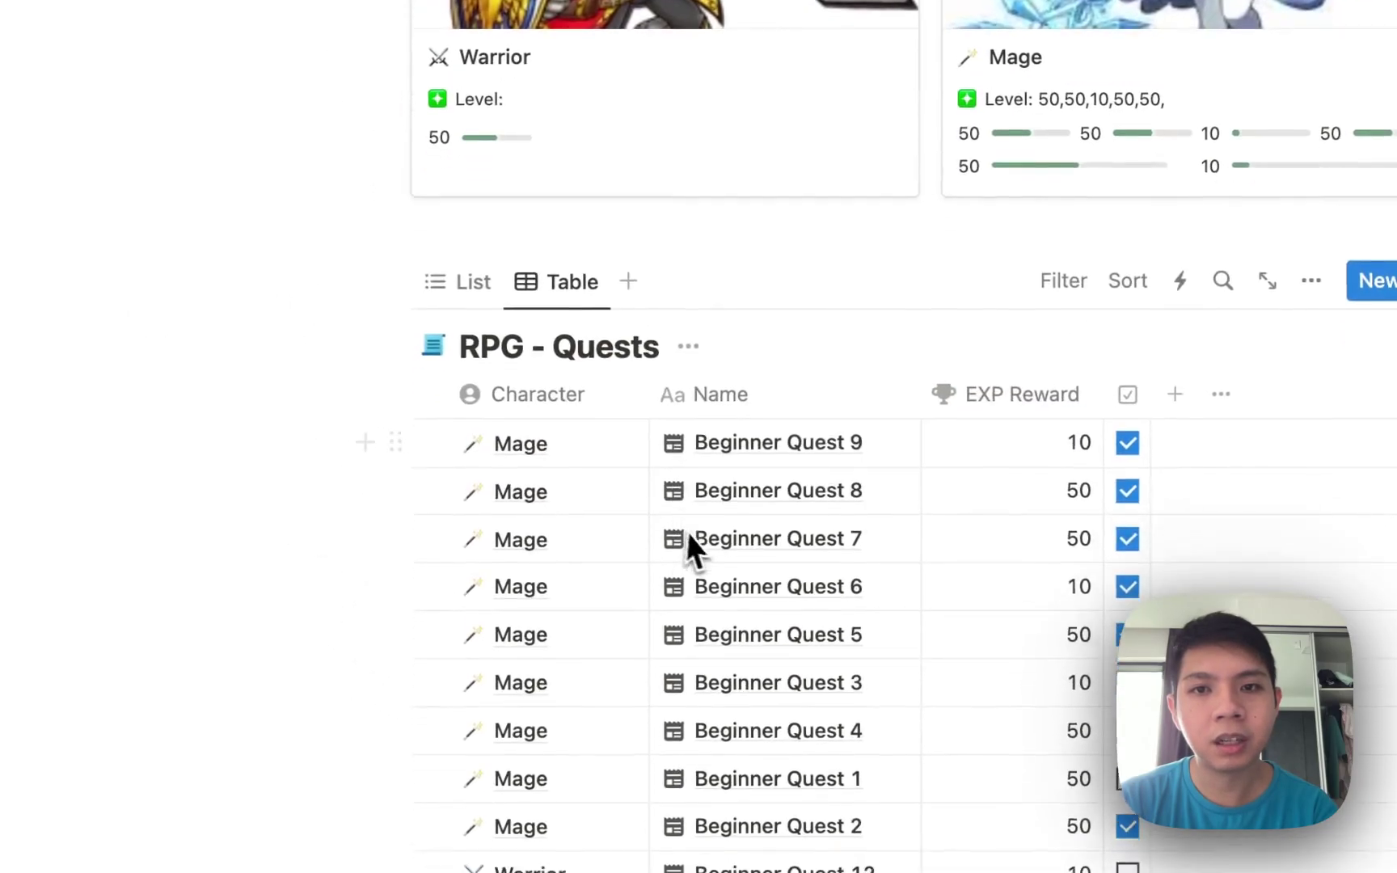
scroll(958, 774, "down", 5)
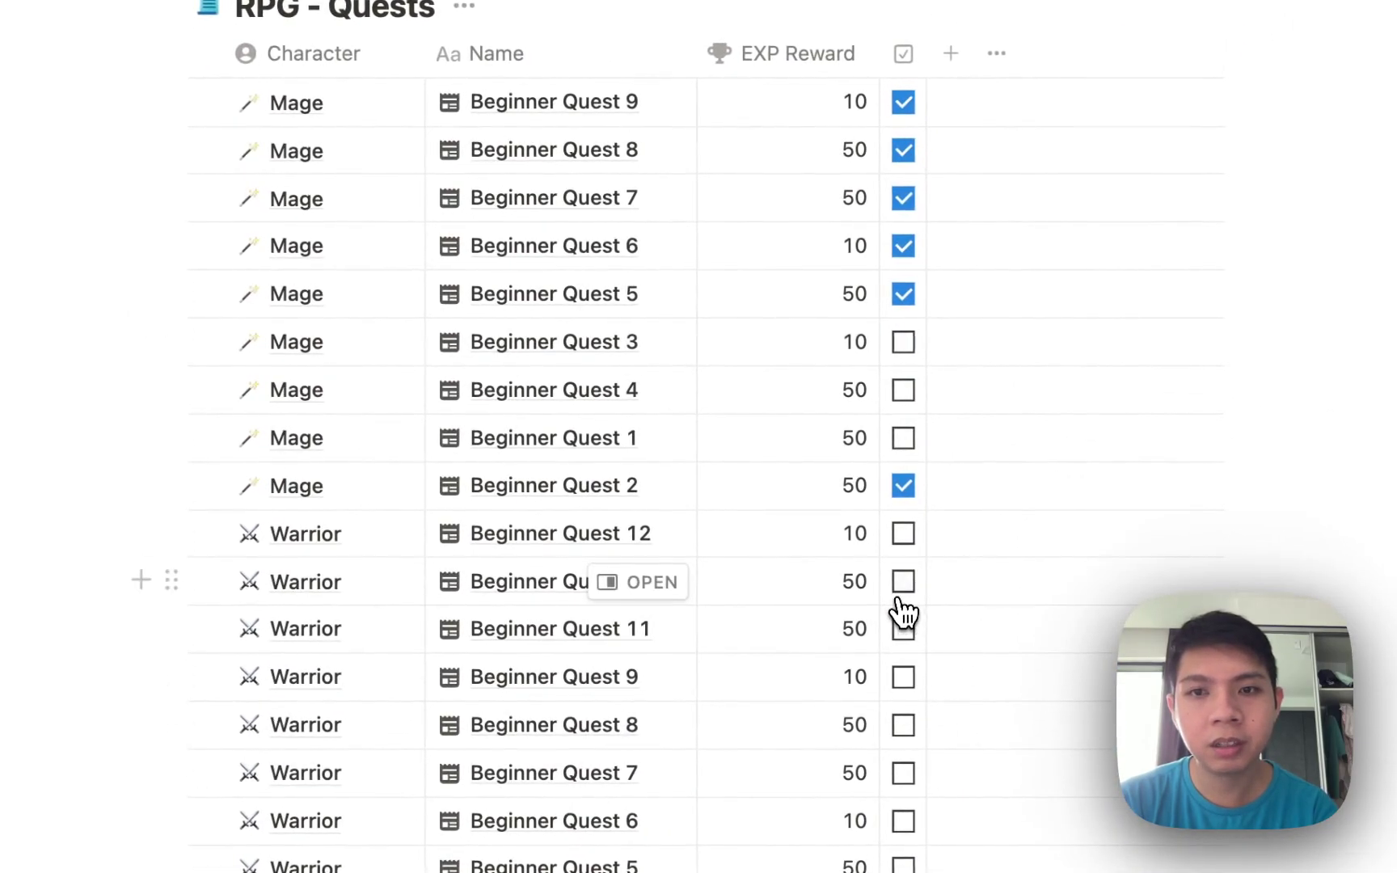
left_click(903, 582)
left_click(904, 628)
left_click(903, 677)
scroll(906, 655, "up", 1)
scroll(862, 589, "up", 3)
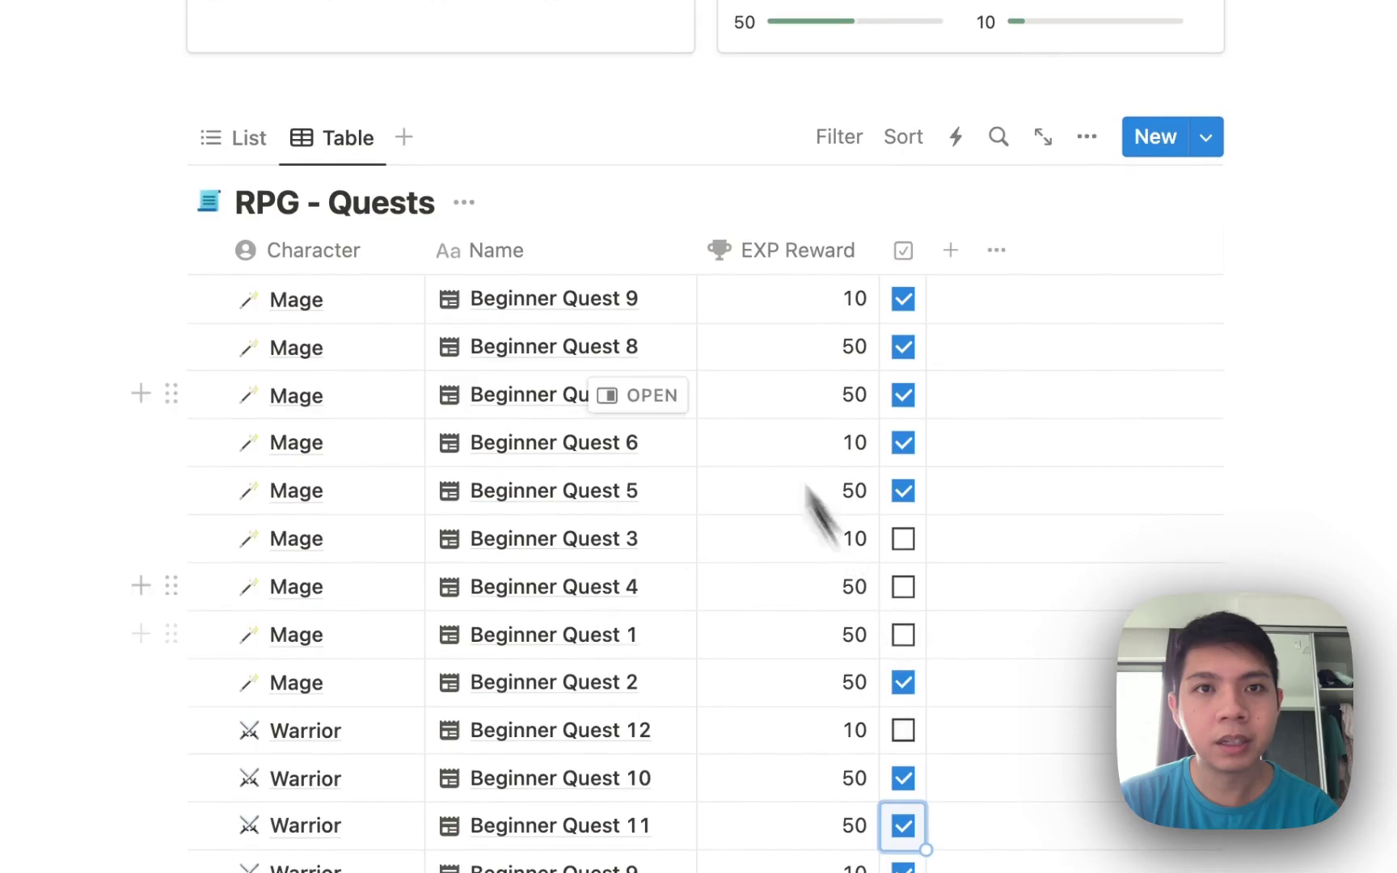
scroll(825, 513, "up", 3)
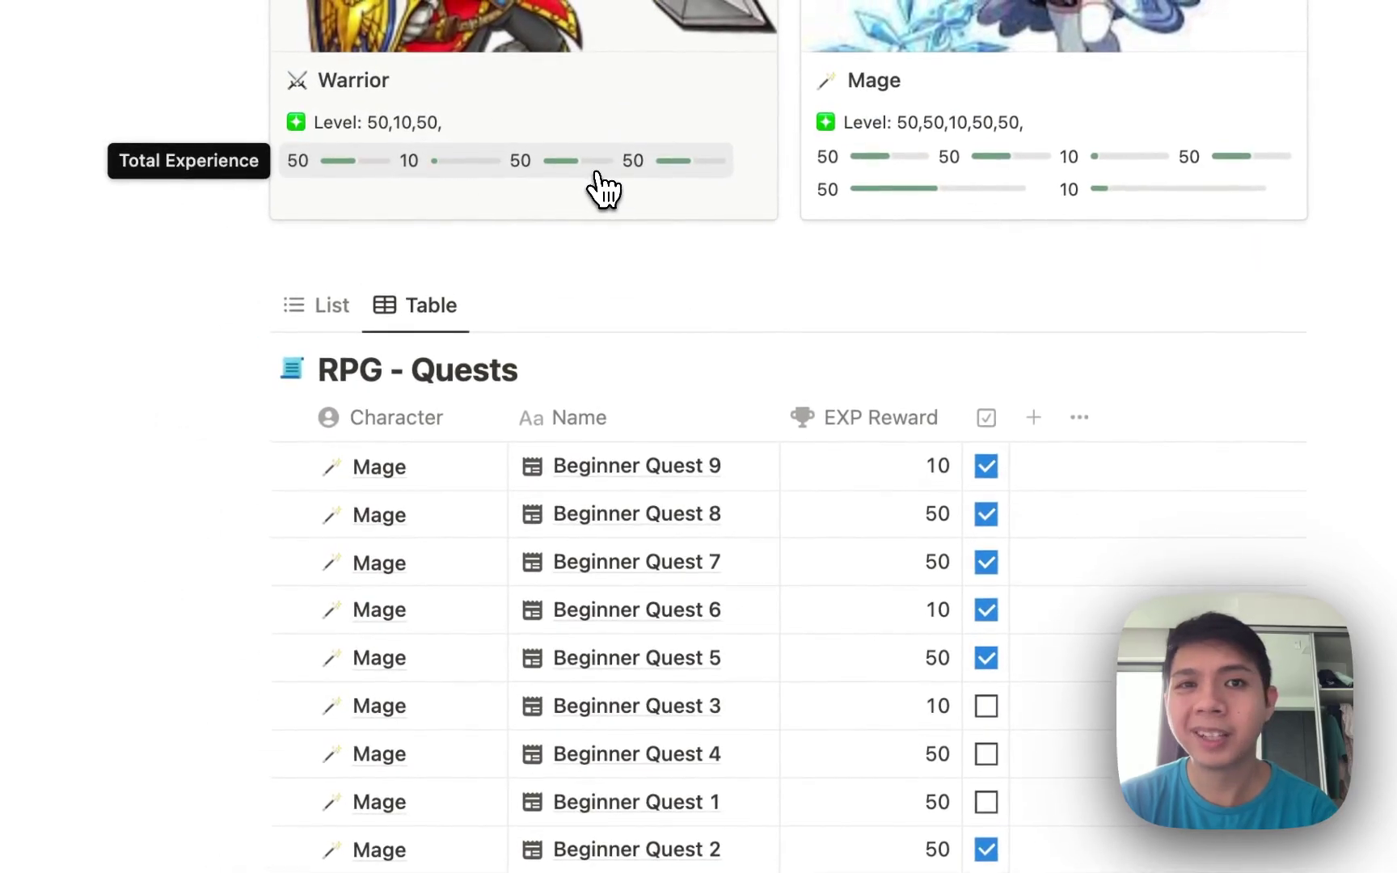
- Append .sum() to the map expression so Warrior totals 160, then review the formula
left_click(600, 186)
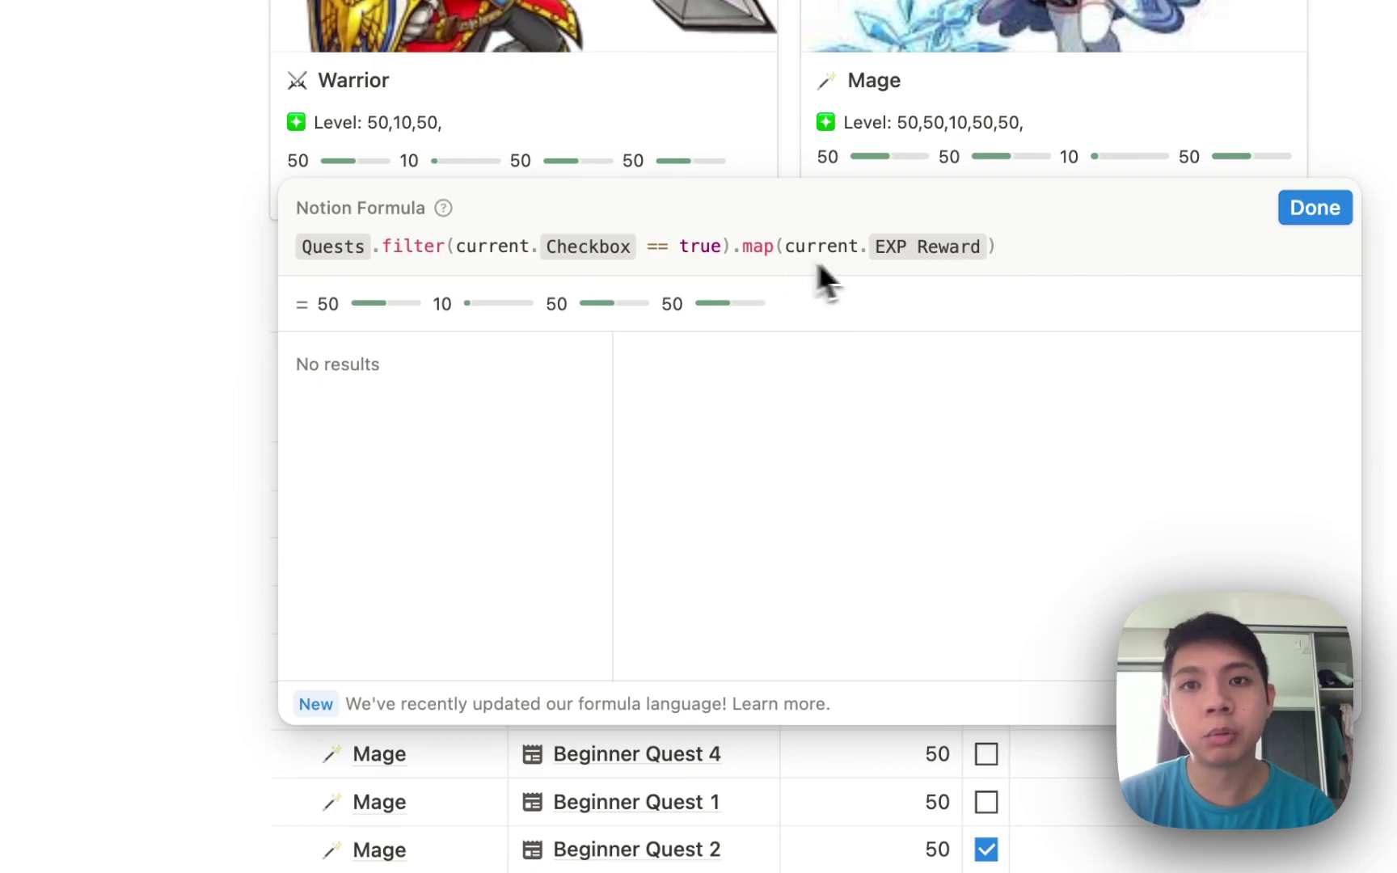
type(".sum")
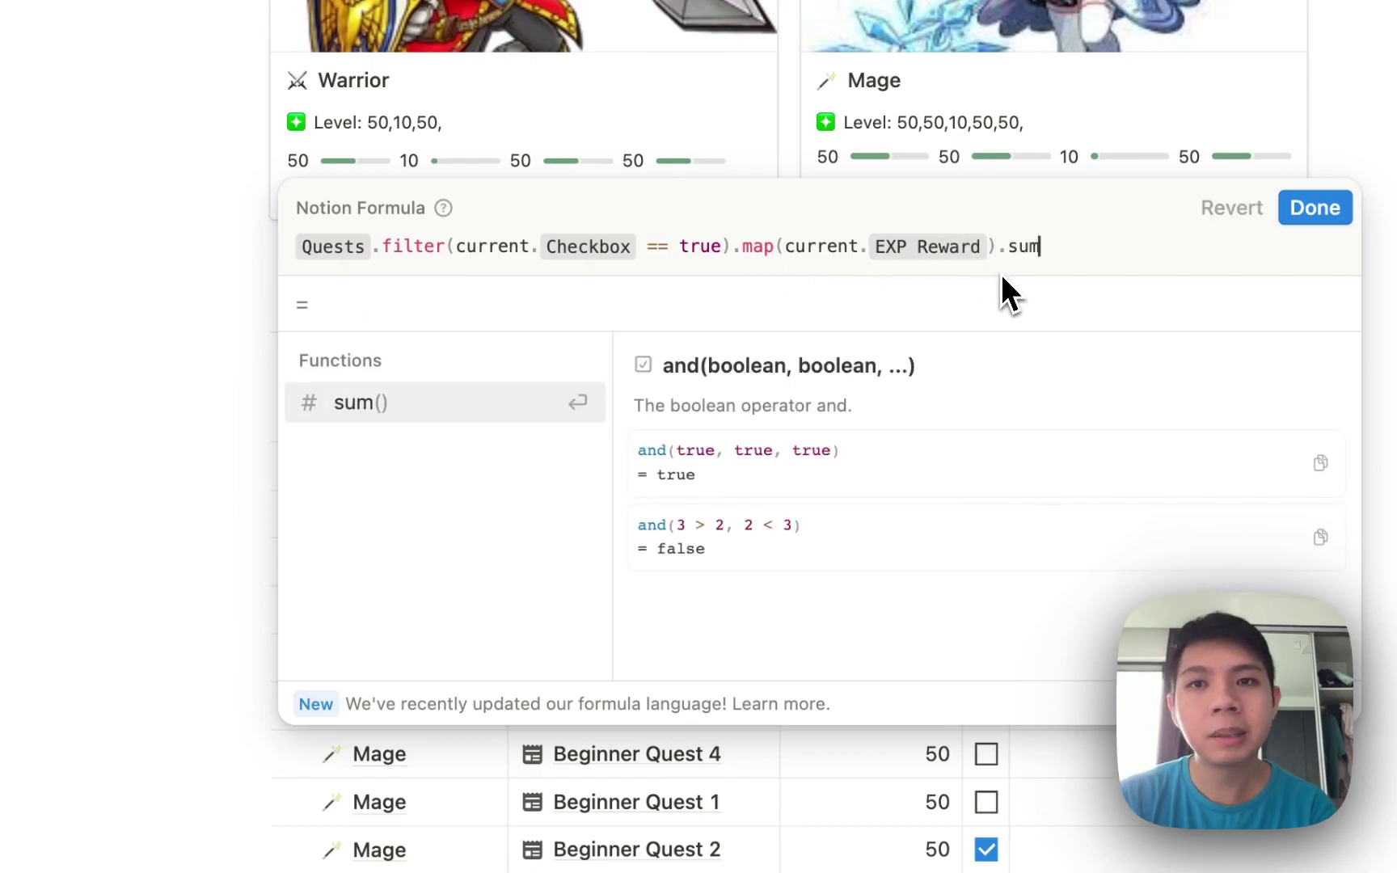
key("Return")
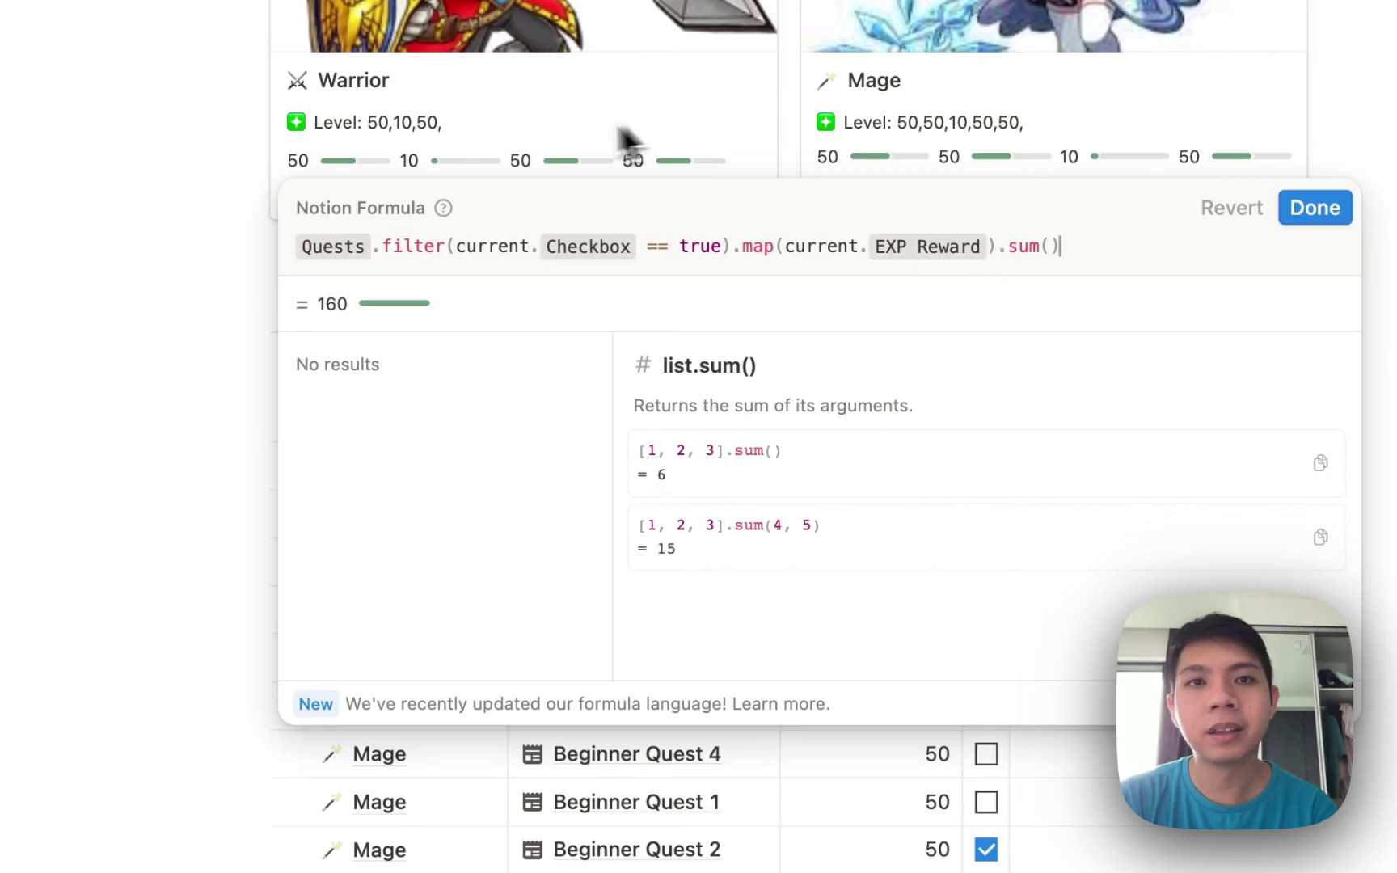
left_click(464, 135)
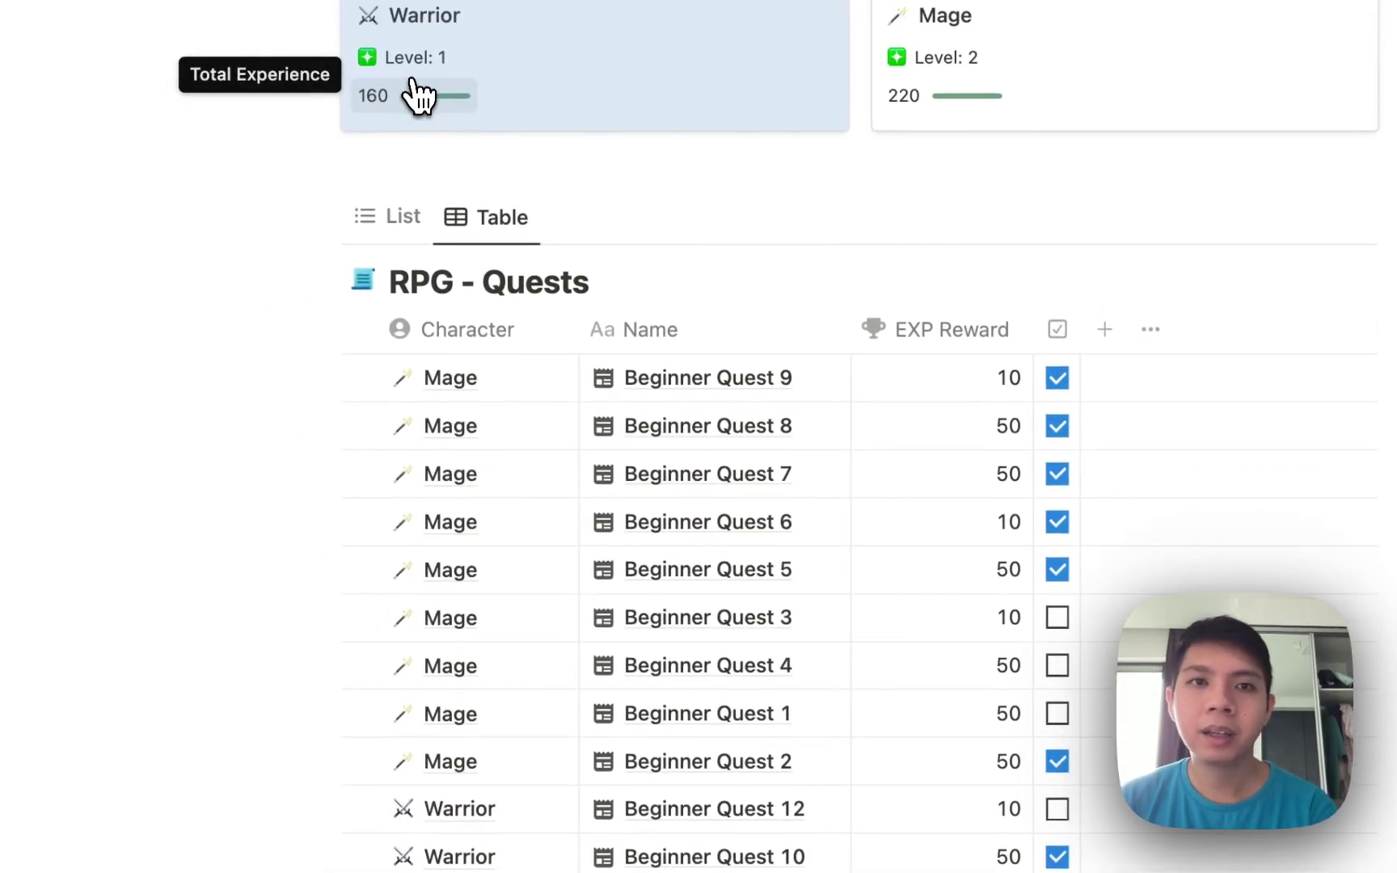
left_click(420, 99)
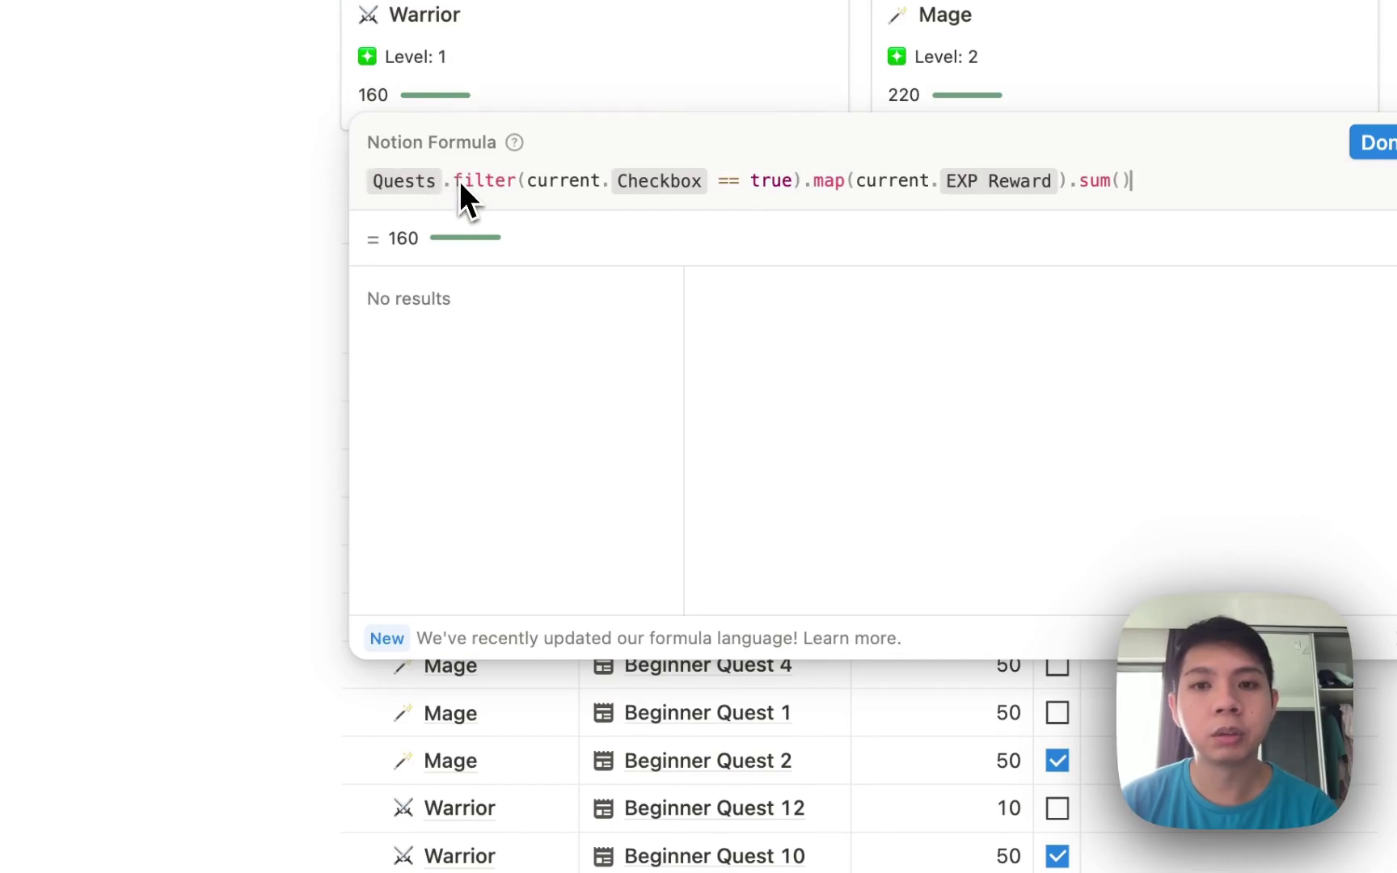
key("Escape")
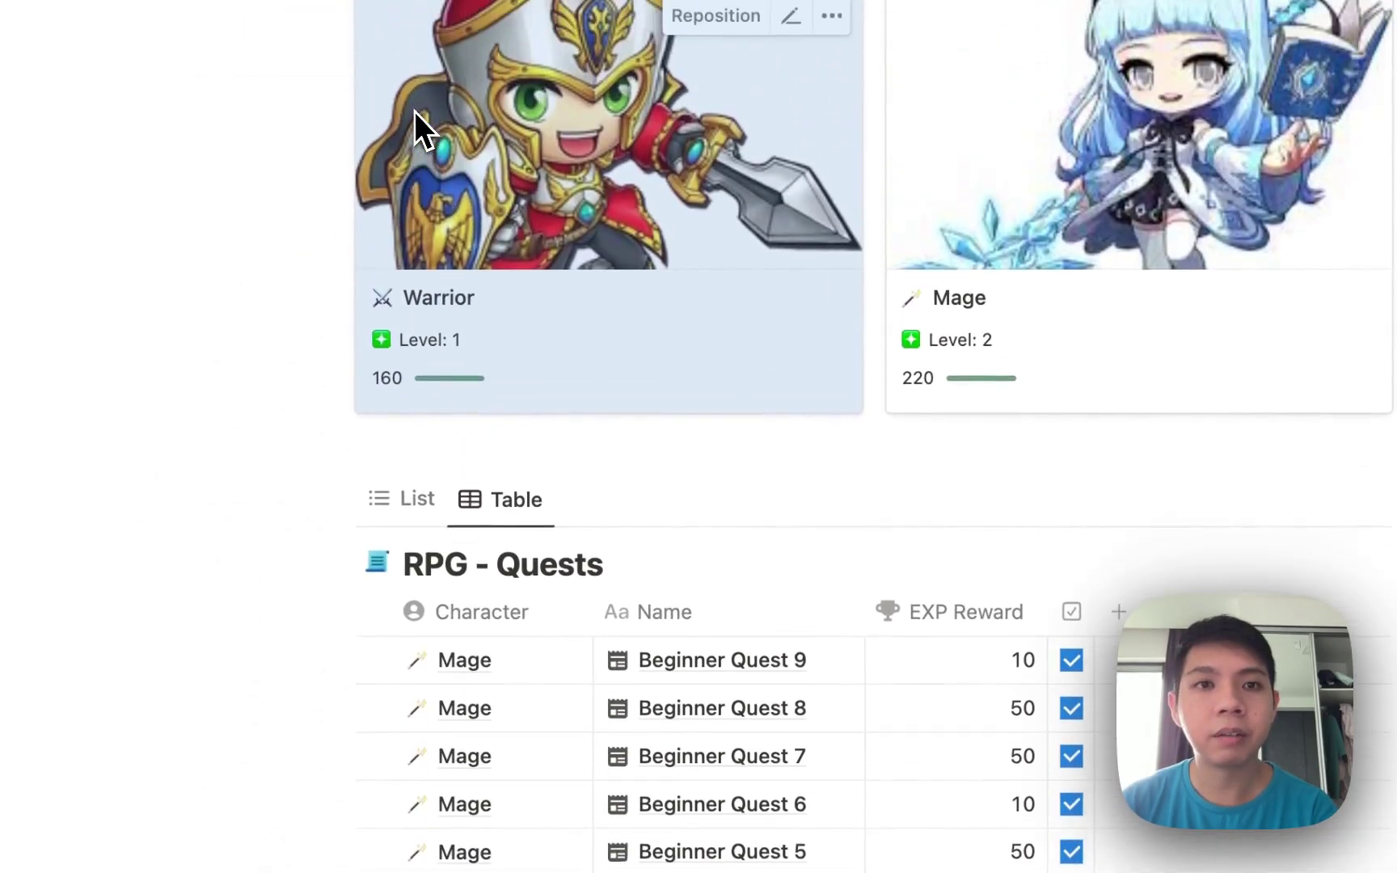
left_click(218, 306)
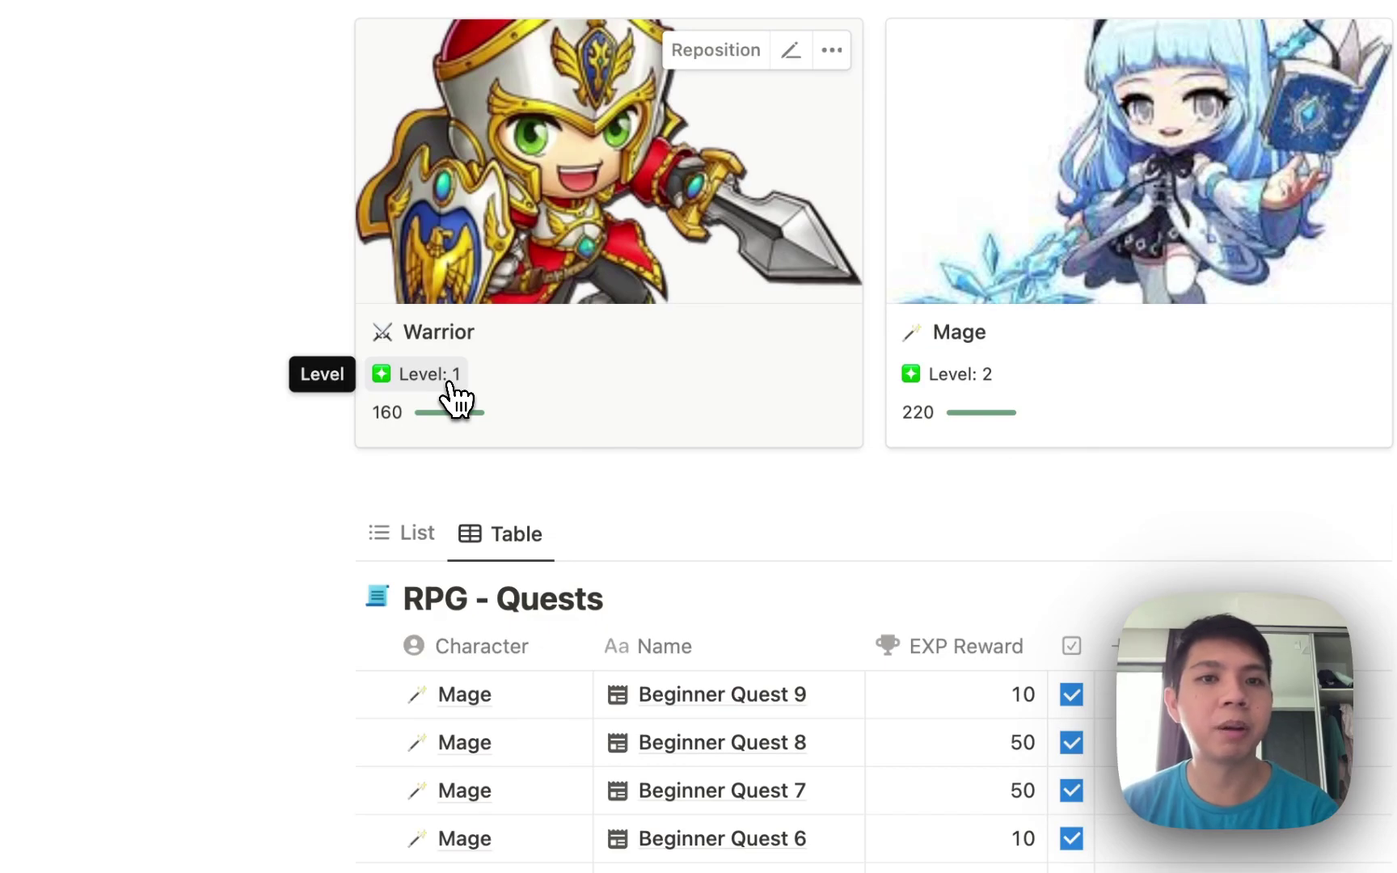
left_click(452, 393)
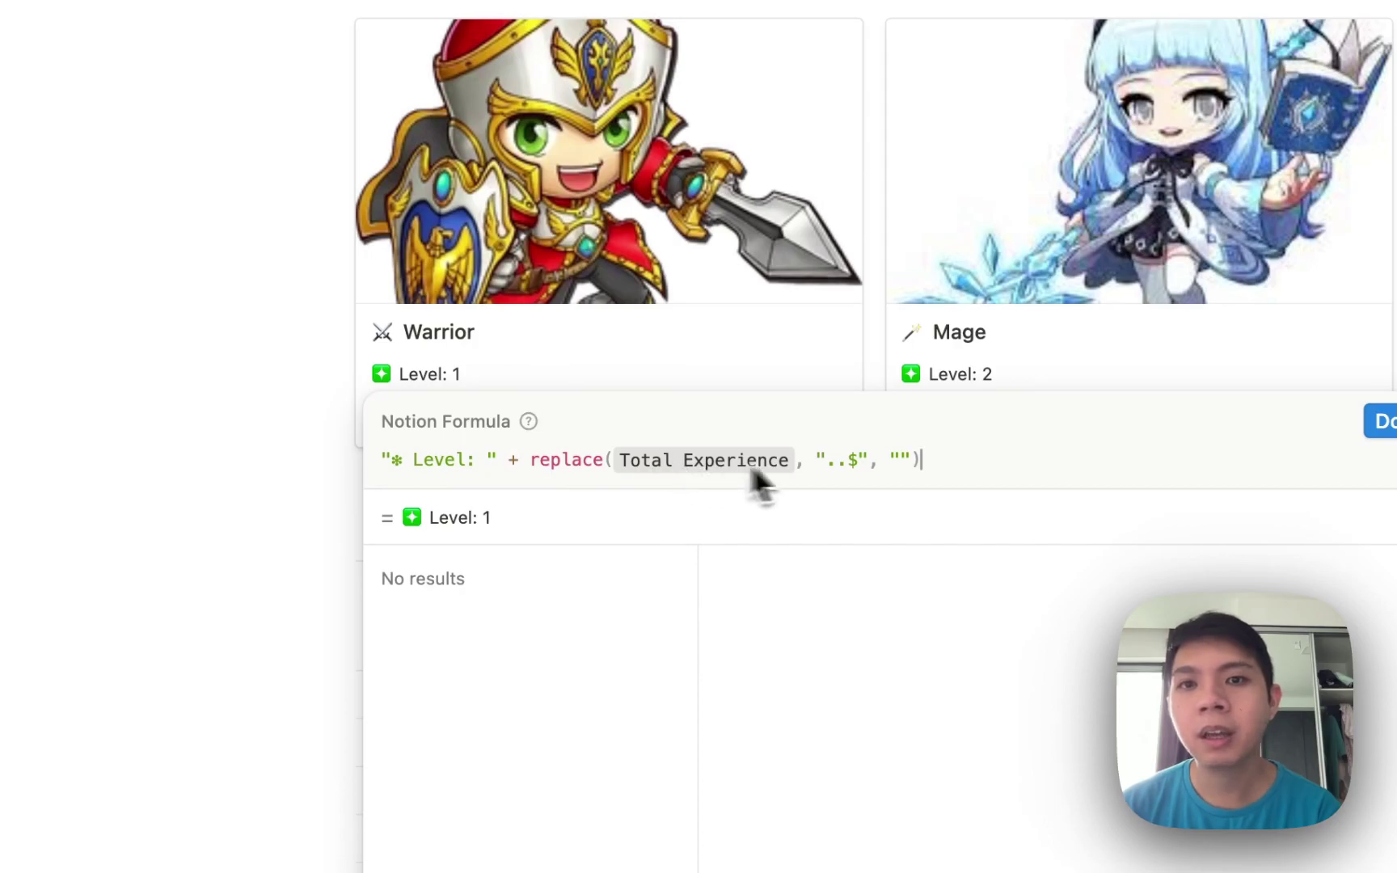
left_click(324, 408)
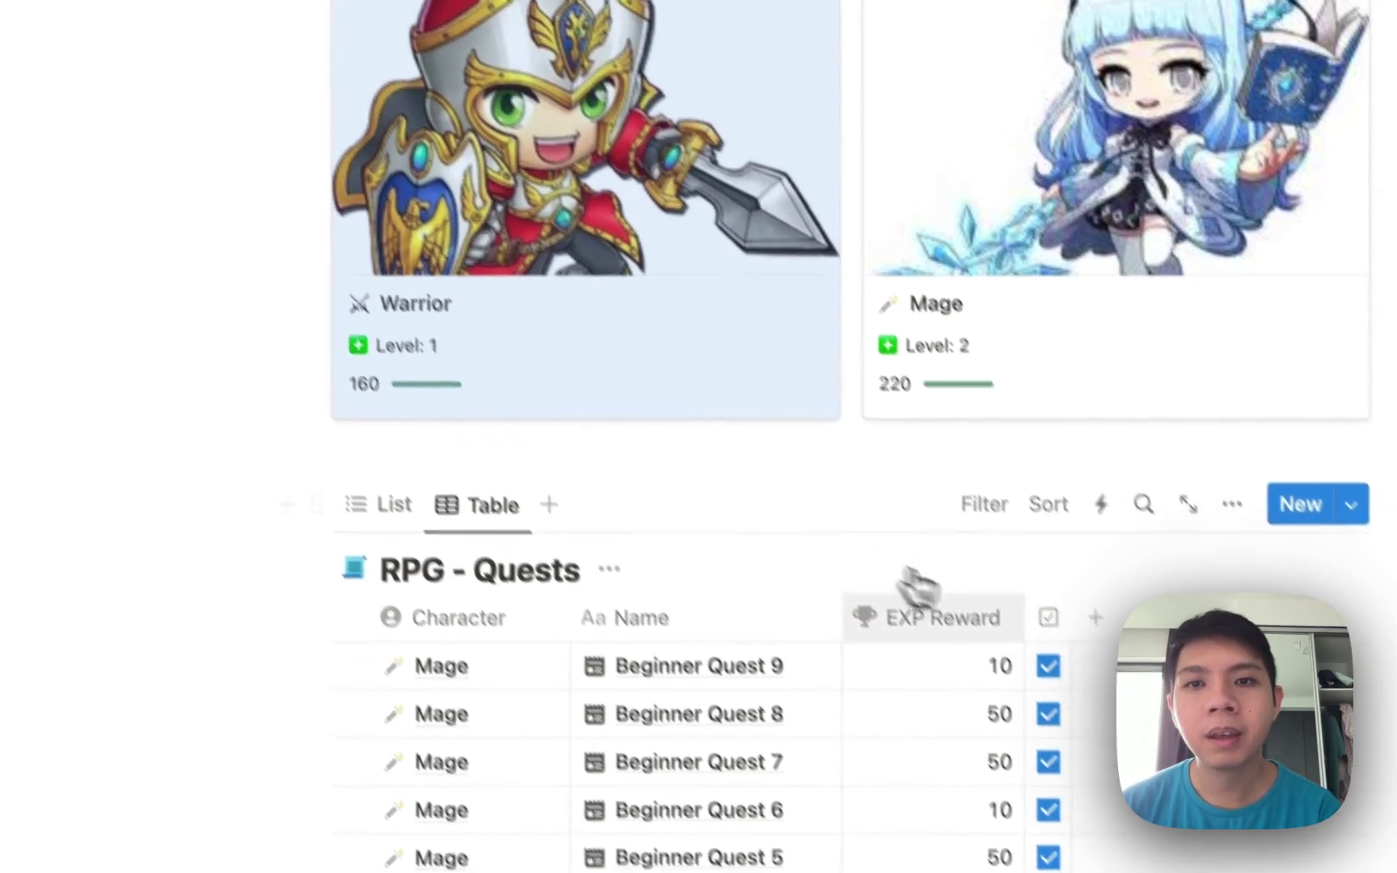
scroll(917, 584, "down", 8)
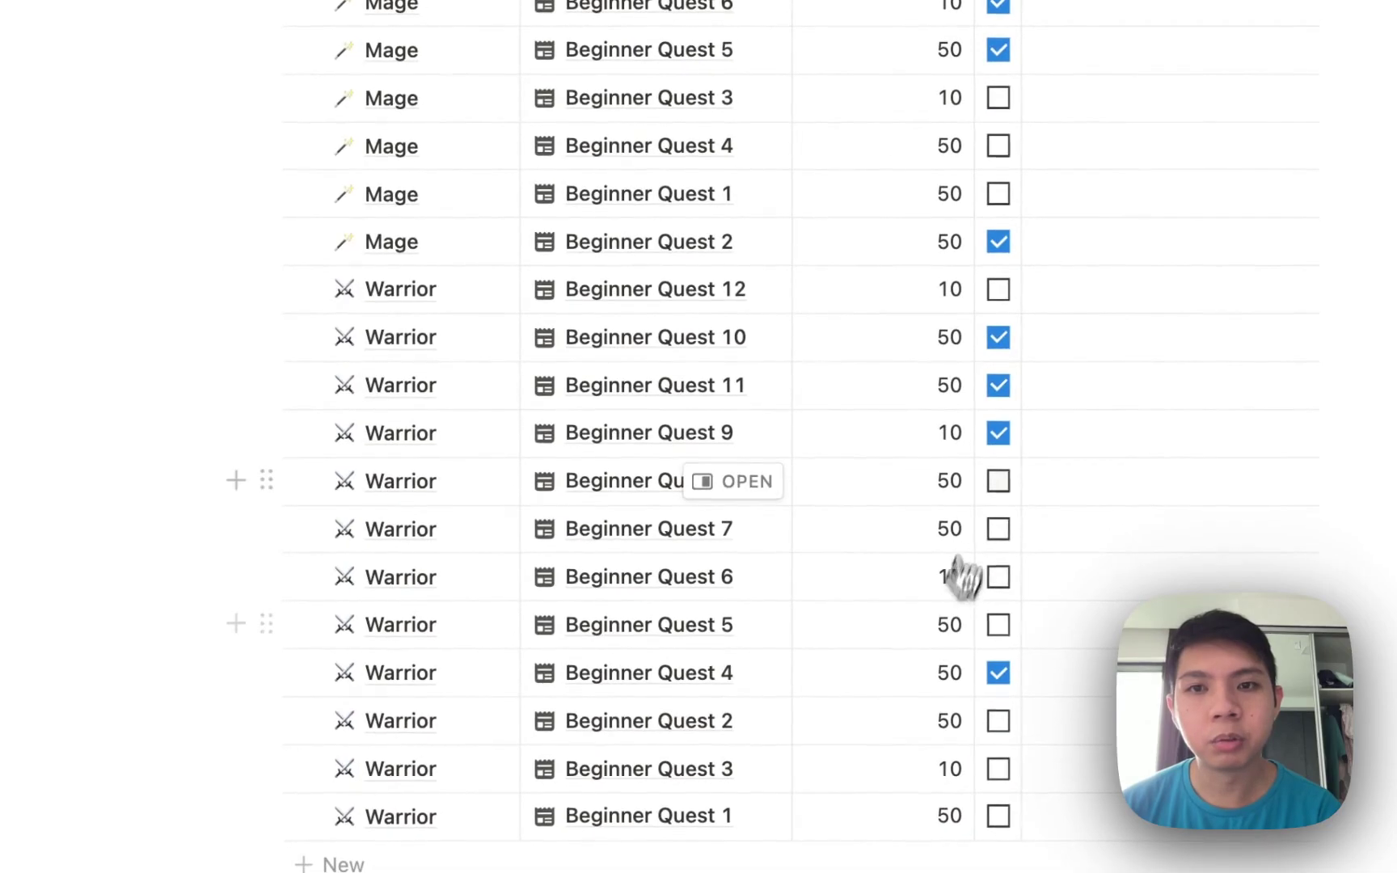
- Tick Warrior's Beginner Quest 8 in the RPG - Quests table
left_click(1002, 488)
scroll(849, 380, "up", 10)
scroll(590, 360, "down", 3)
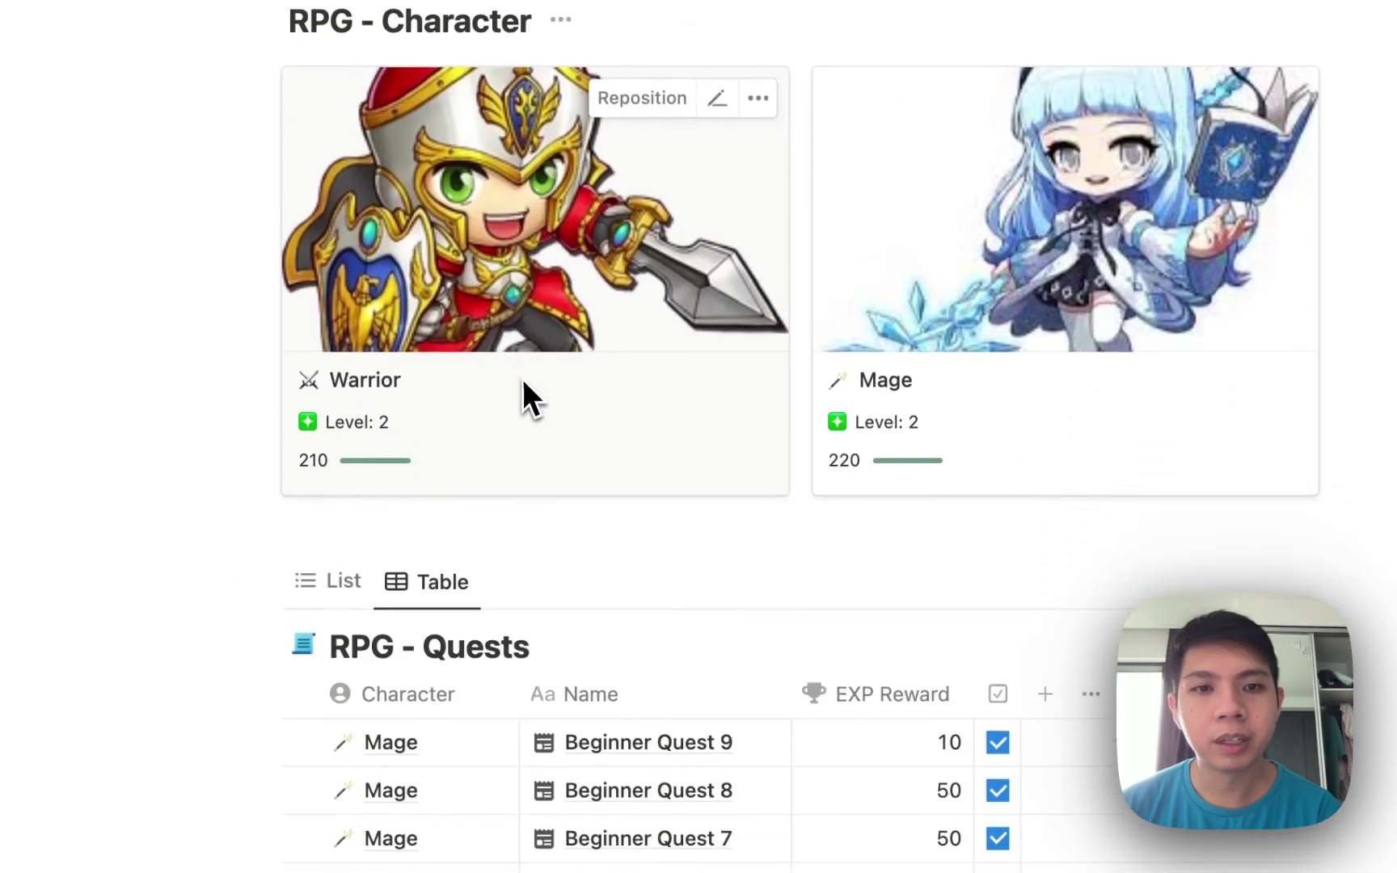